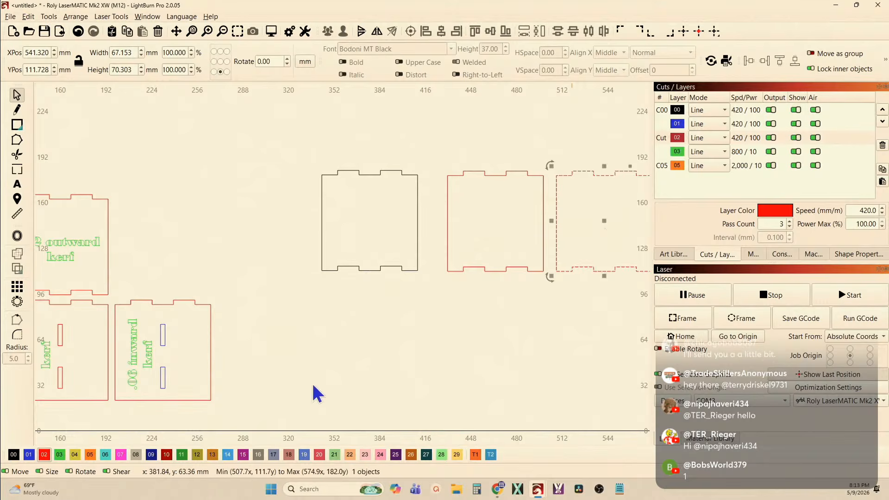
Delete the three unlabelled tabbed panels beside the labelled kerf test pieces
click(29, 454)
scroll(274, 403, down, 3)
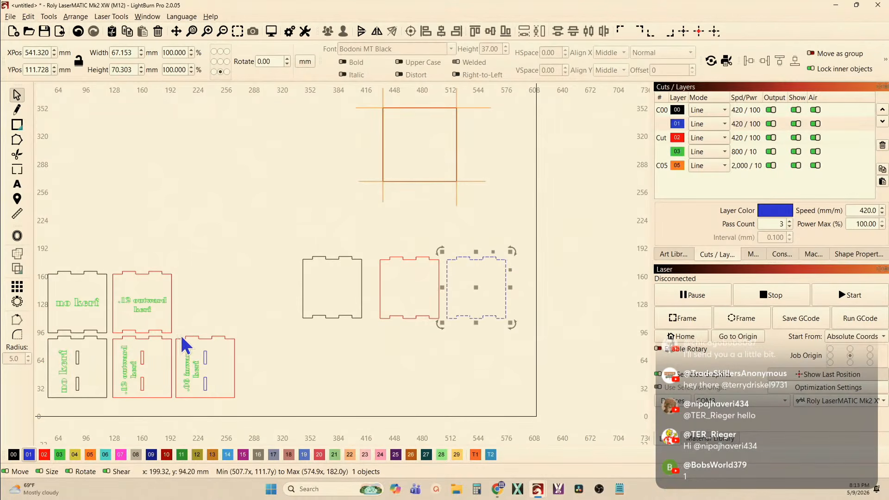
drag(486, 339, 466, 306)
key(Delete)
scroll(187, 367, up, 3)
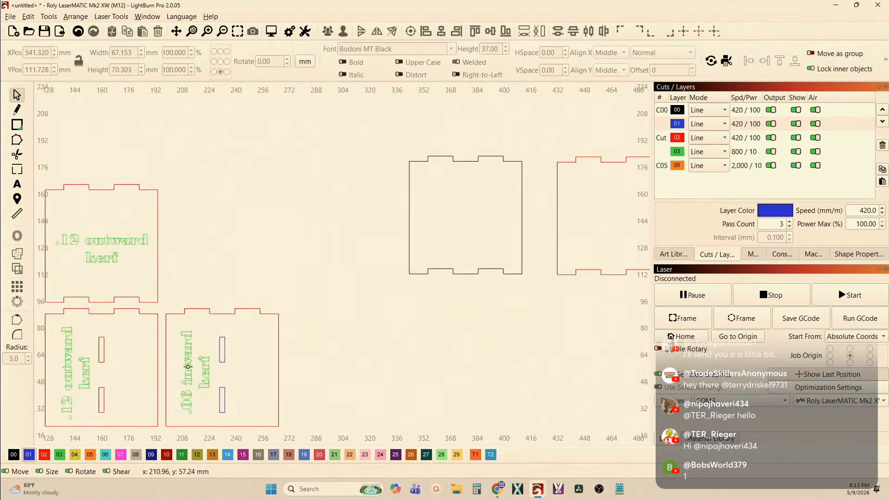
scroll(187, 366, up, 2)
scroll(235, 375, down, 4)
drag(236, 373, 324, 339)
scroll(384, 283, down, 2)
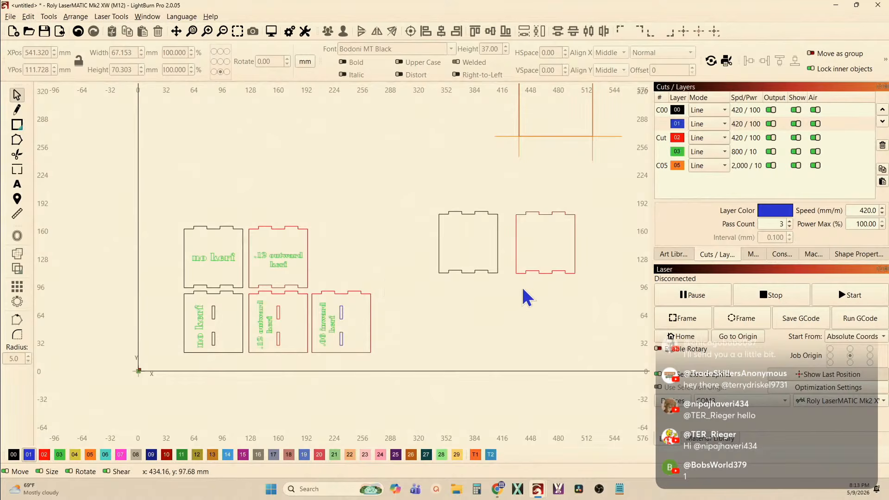
drag(539, 287, 472, 262)
key(Delete)
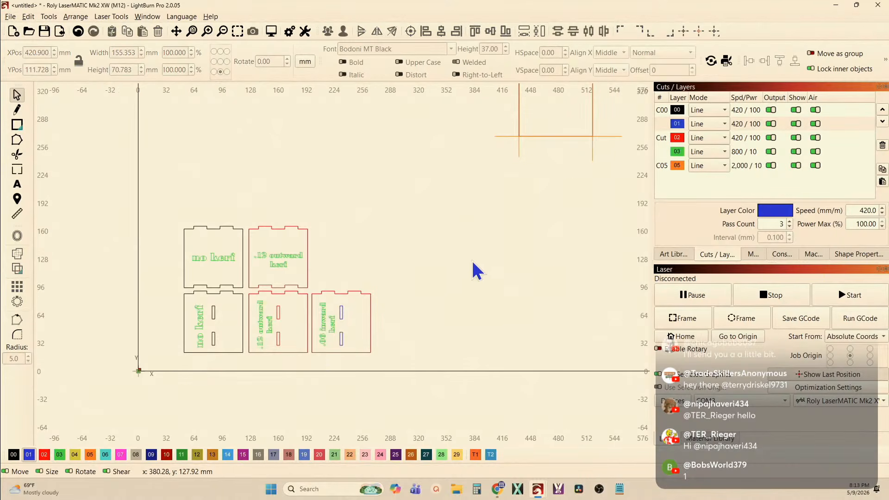
Delete the square together with the orange lines that extend past its edges
scroll(474, 272, down, 1)
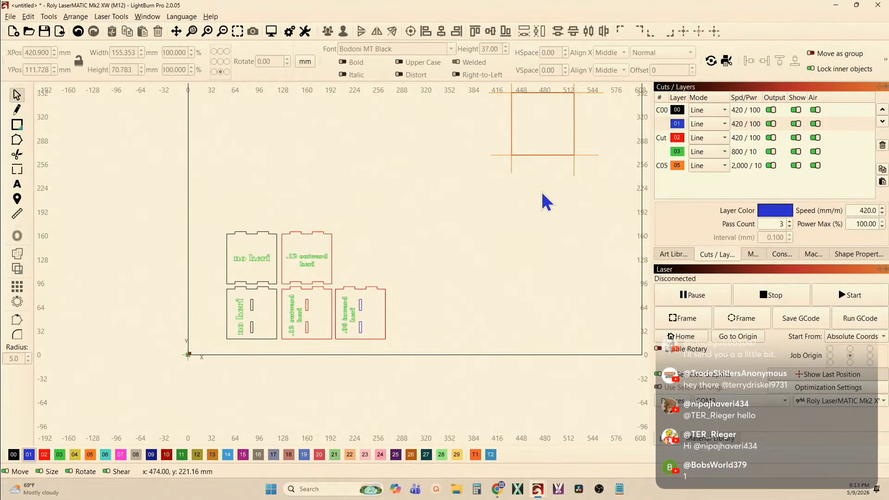
drag(535, 207, 440, 302)
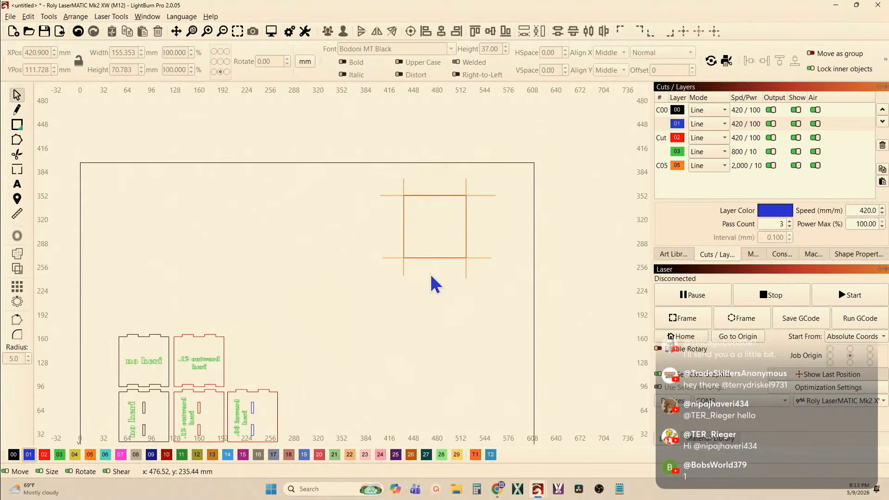
drag(349, 140, 551, 334)
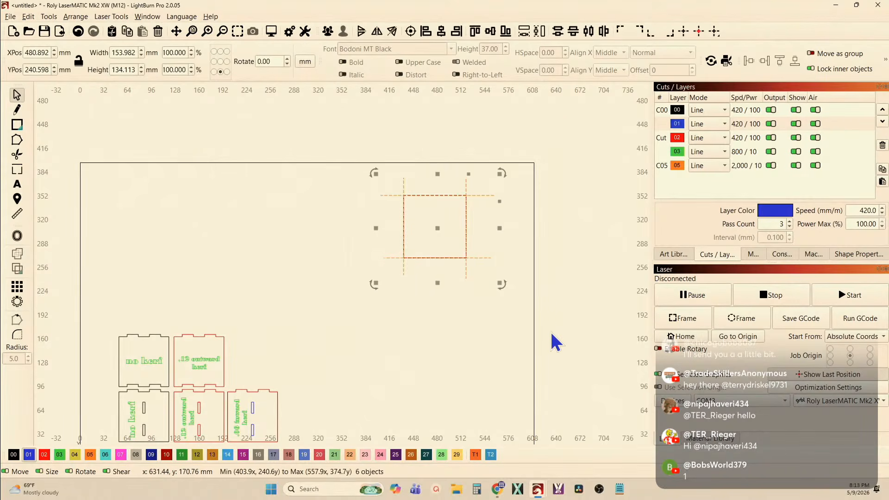
key(Delete)
Draw a square about 94 mm wide in the empty area above the test pieces and assign it to layer 00
drag(265, 287, 270, 254)
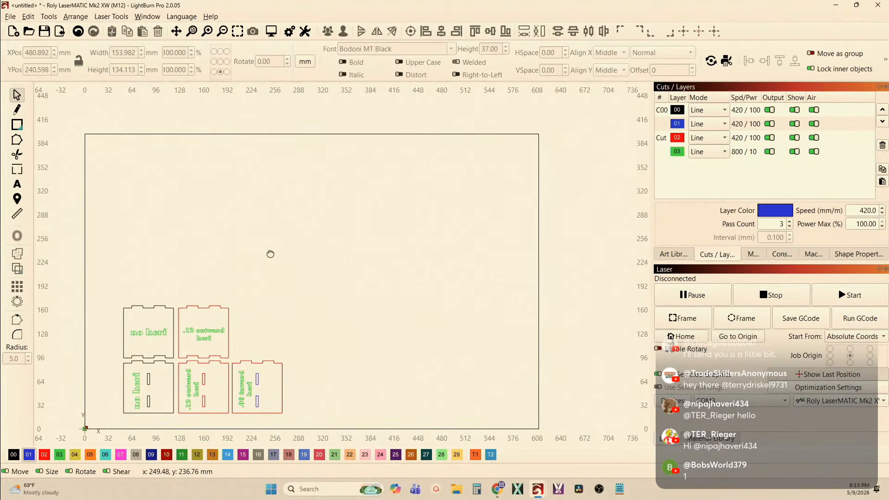
click(18, 126)
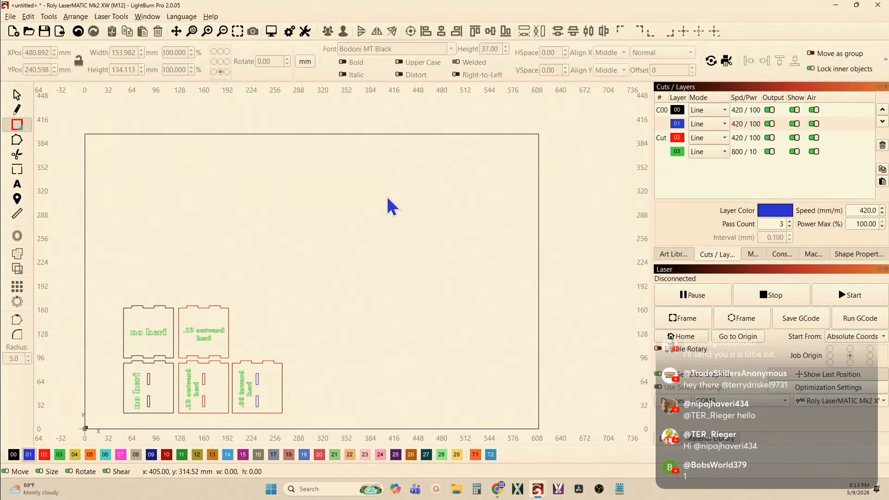
drag(386, 195, 419, 265)
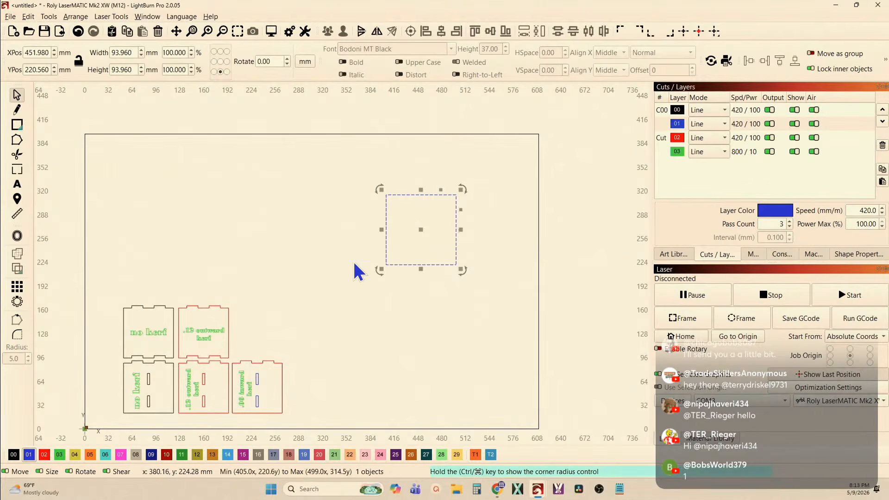
click(14, 454)
click(191, 267)
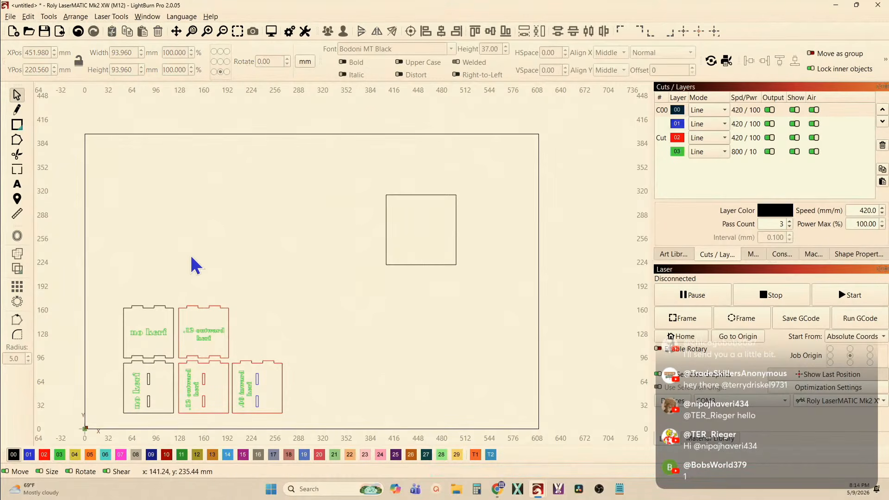
Preview the cut path of the new square on layer 00
scroll(457, 156, up, 5)
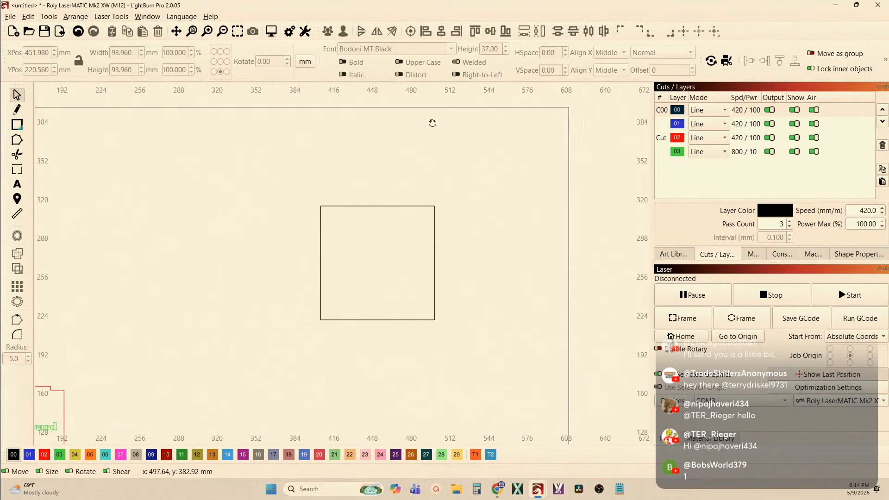
drag(419, 158, 419, 146)
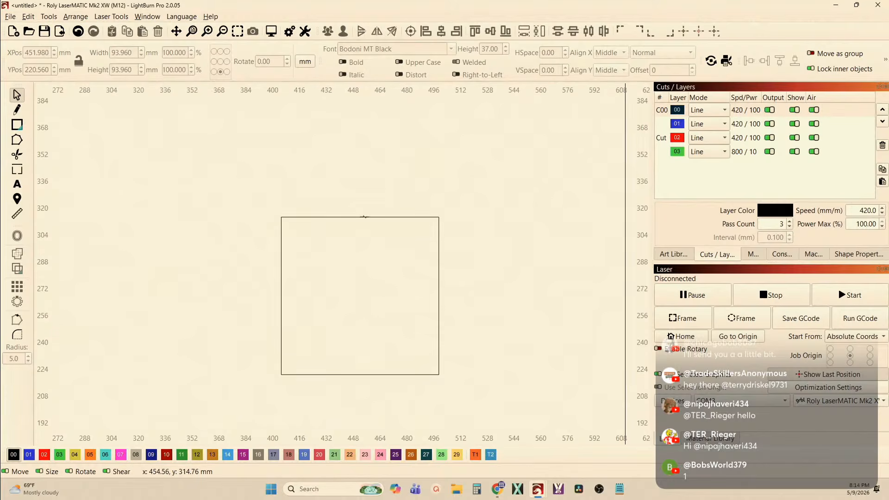
click(281, 254)
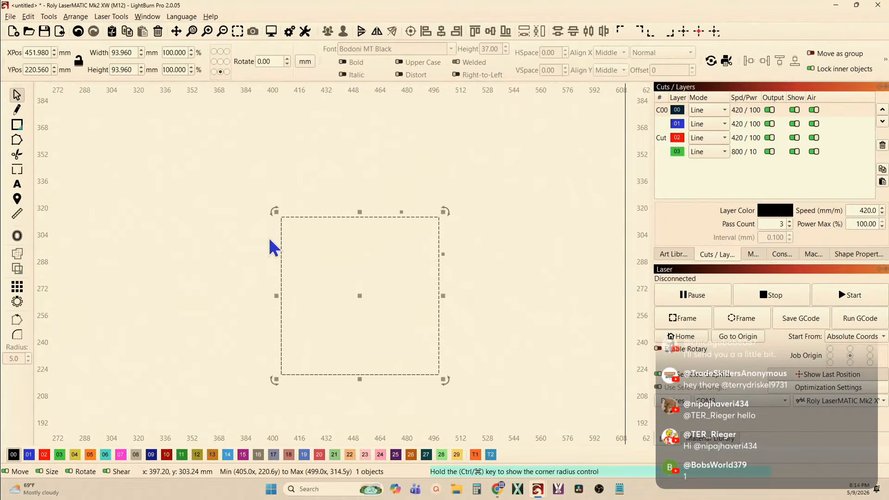
click(271, 31)
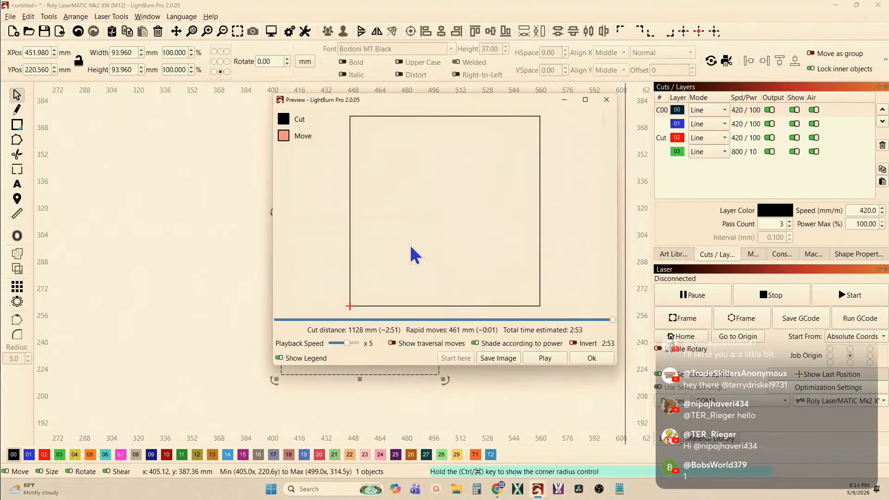
click(606, 101)
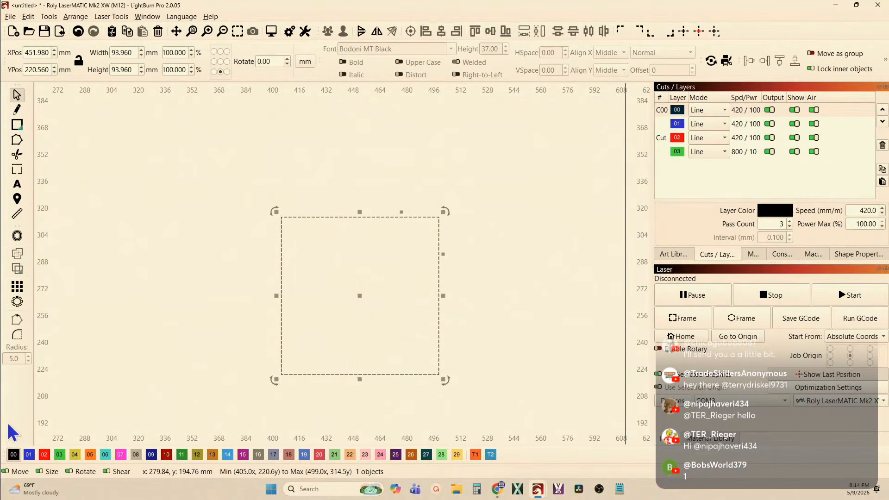
Assign the square to layer 02 and preview its cut path
click(45, 455)
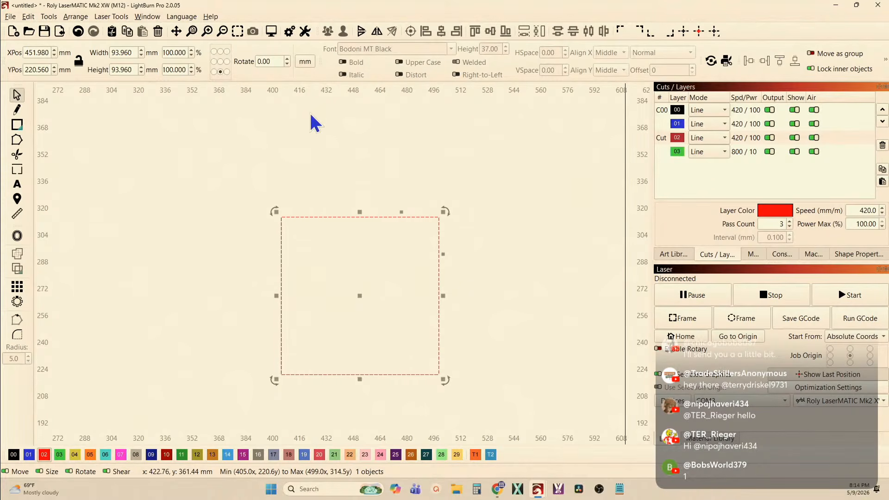
click(271, 31)
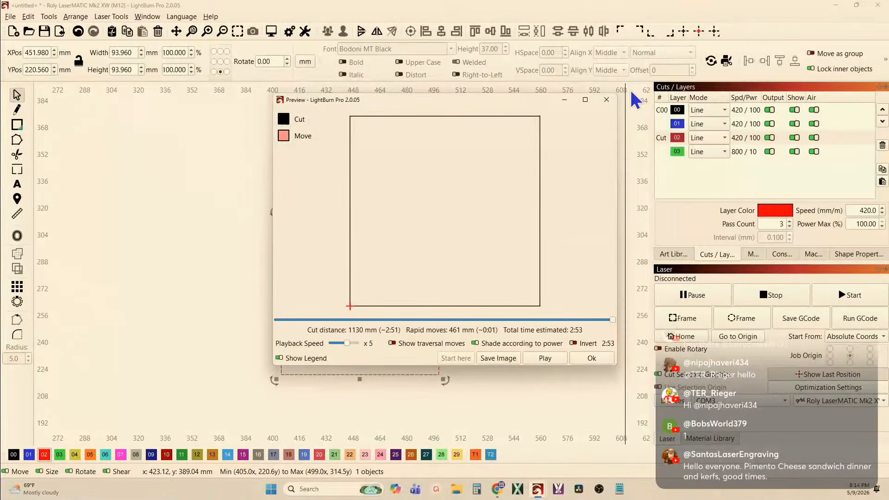
click(606, 100)
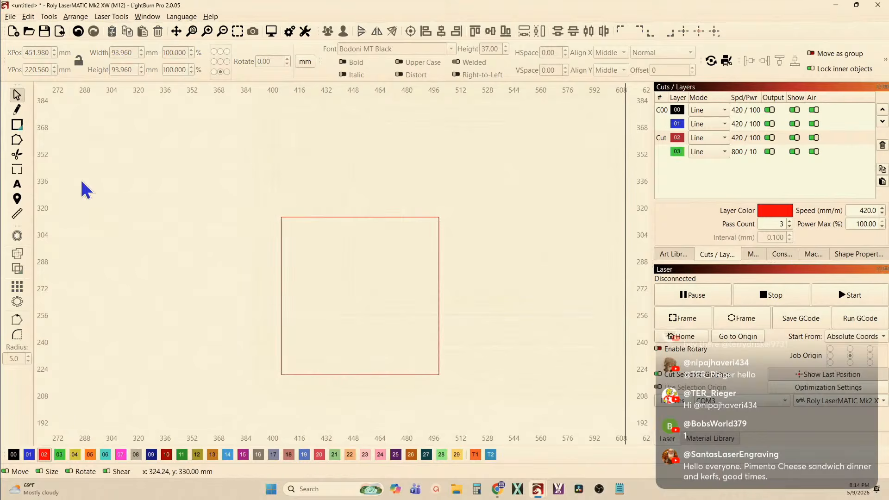
Draw a horizontal line about 164 mm long from the square's upper-left corner along its upper edge
click(18, 112)
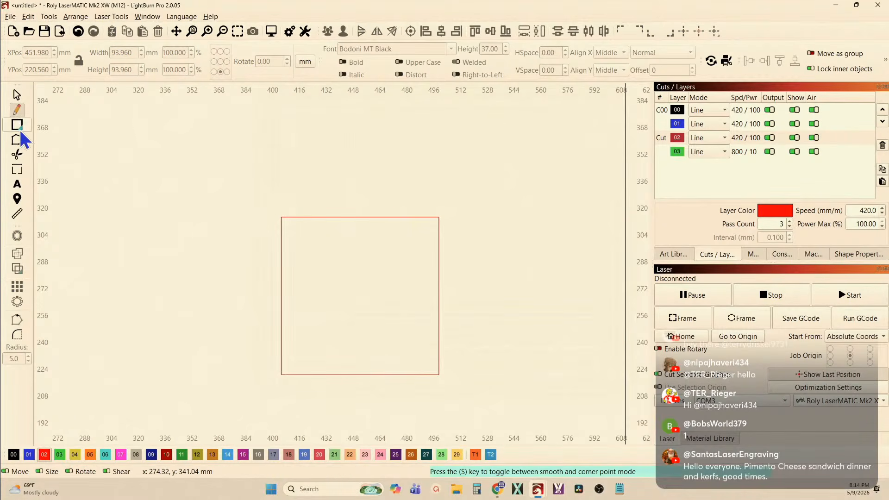
click(281, 216)
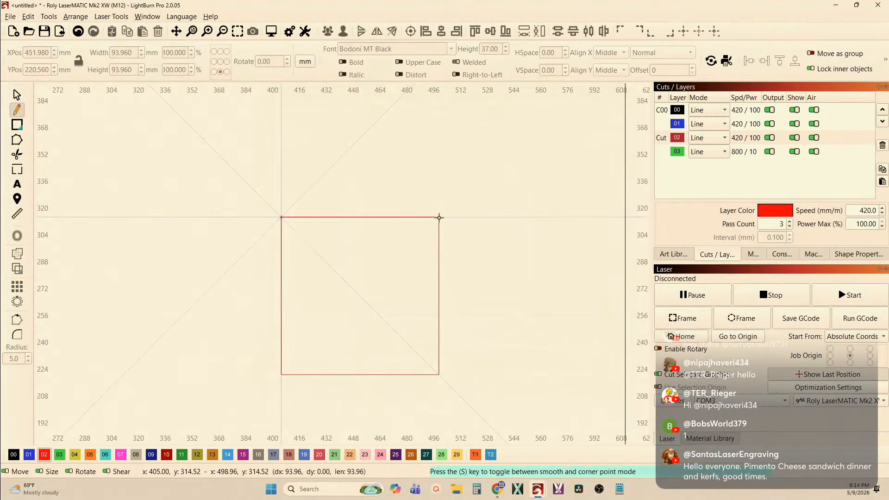
click(556, 219)
right_click(557, 219)
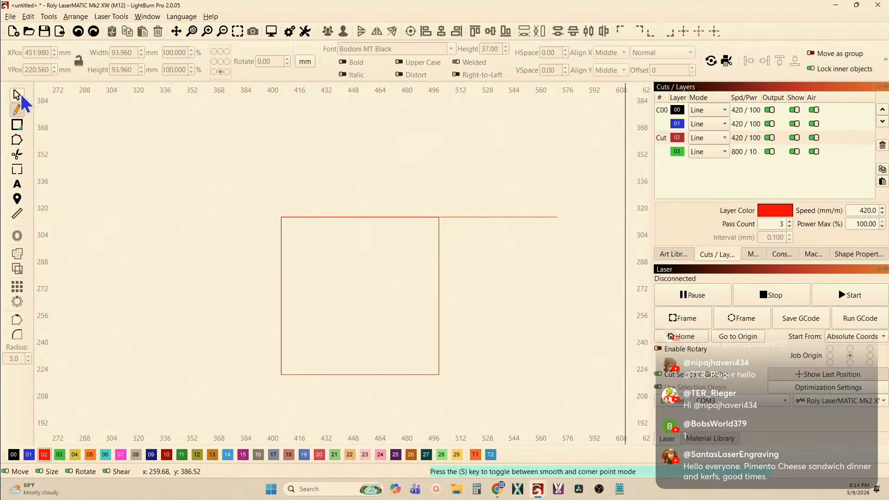
click(17, 95)
Align the line with the square along their vertical centers so it overhangs equally on both sides
click(497, 217)
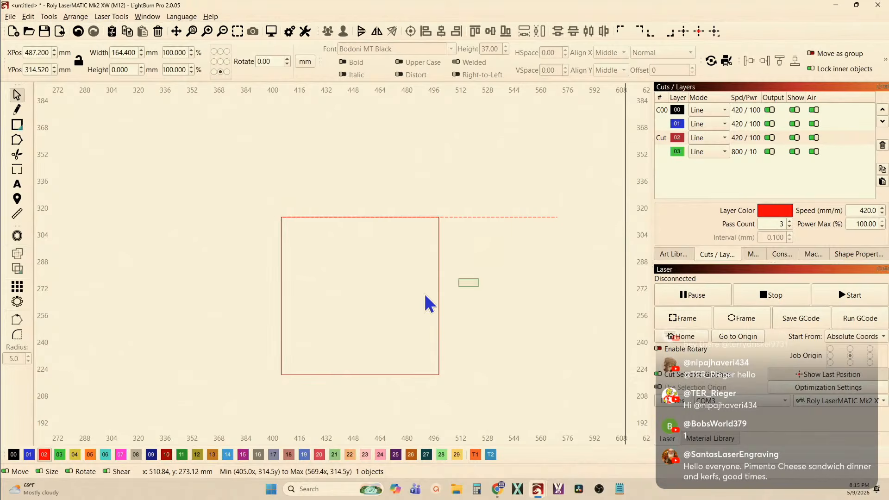
key(ctrl+a)
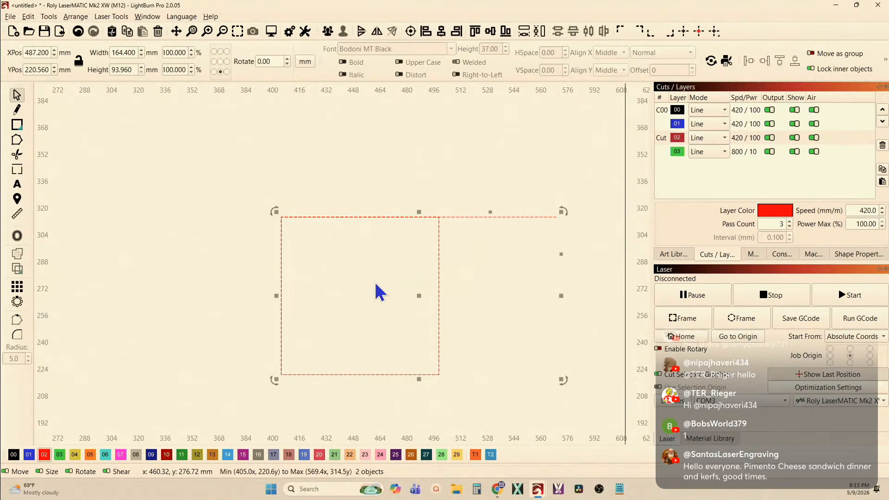
click(440, 31)
click(399, 149)
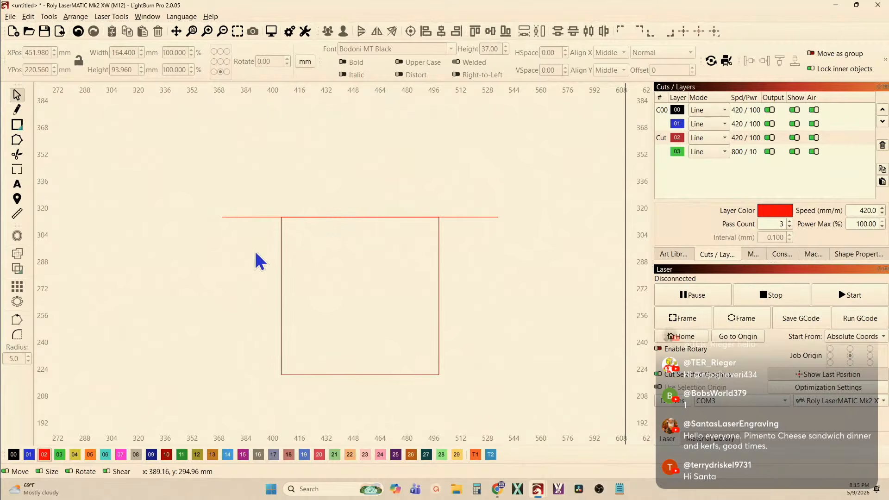
Create a circular array of the line around the square's center with 4 copies over 360 degrees
drag(256, 253, 192, 201)
drag(308, 310, 251, 300)
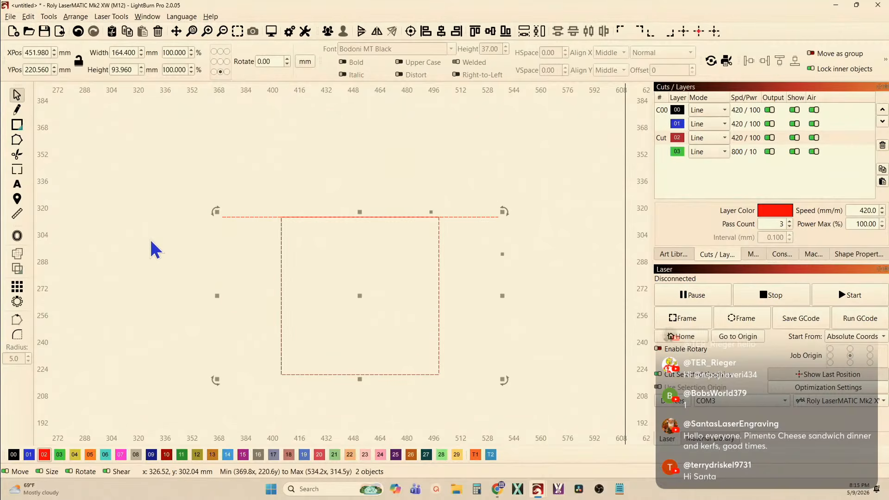
click(18, 236)
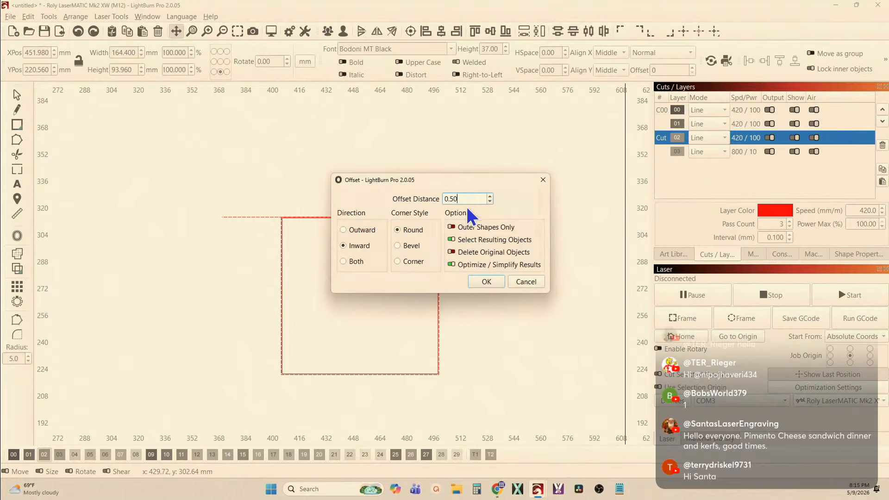
click(527, 284)
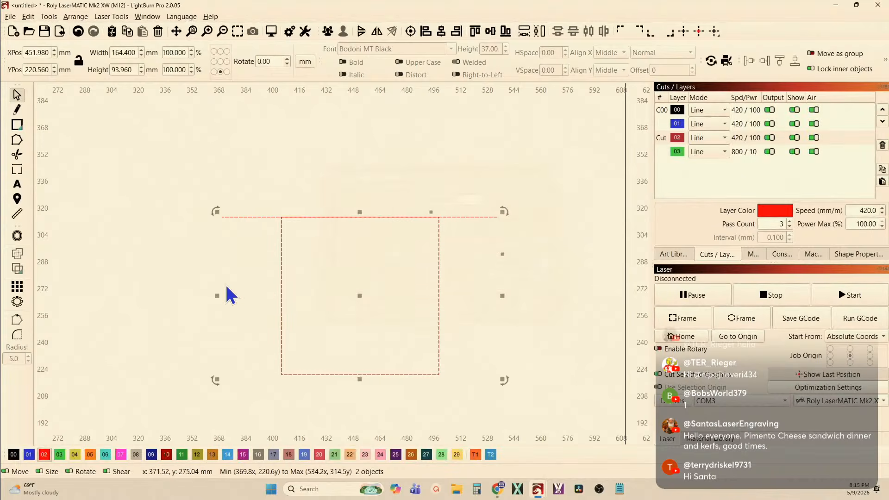
click(17, 302)
click(537, 208)
click(537, 207)
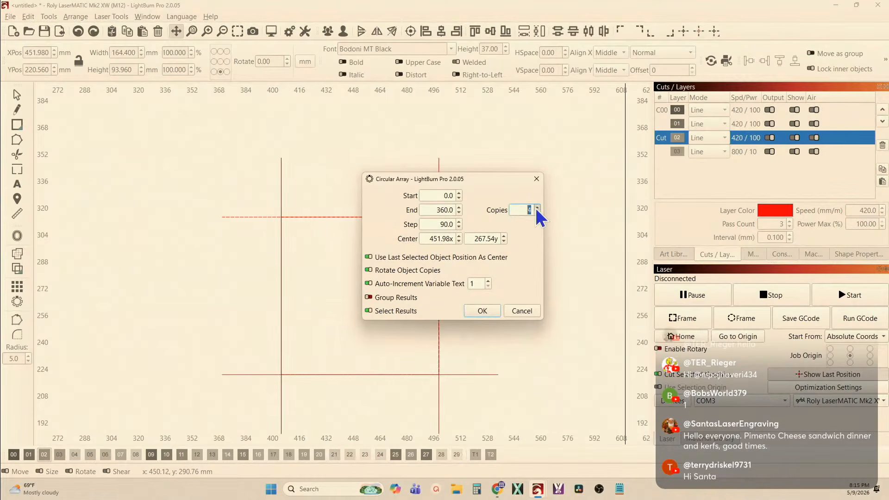
click(482, 311)
Assign all four extended lines around the square to layer 00
drag(495, 196, 237, 156)
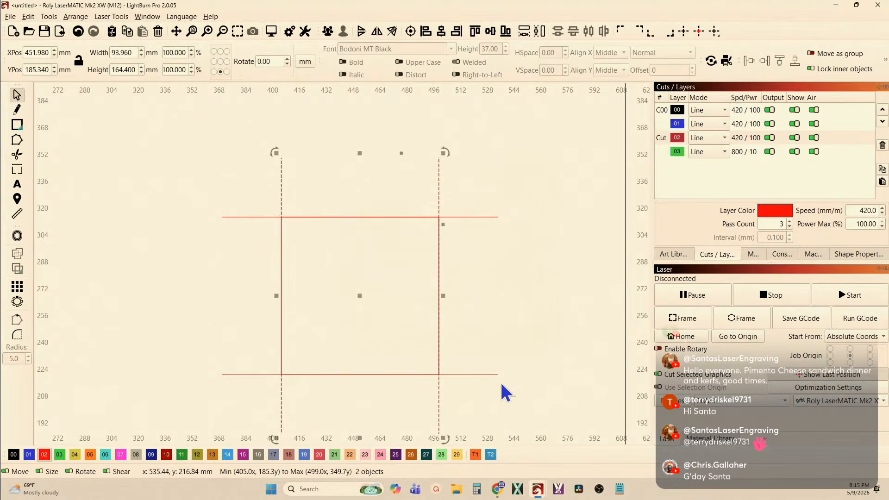
mouse_move(513, 383)
mouse_down()
mouse_move(469, 284)
mouse_move(463, 198)
mouse_up()
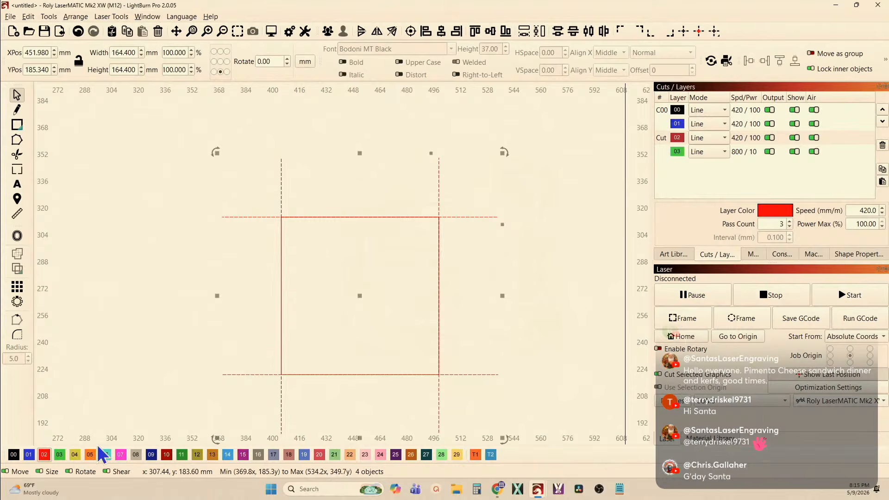
click(13, 455)
click(147, 404)
Preview the combined cut path of the square and its four extended lines
drag(175, 365, 171, 333)
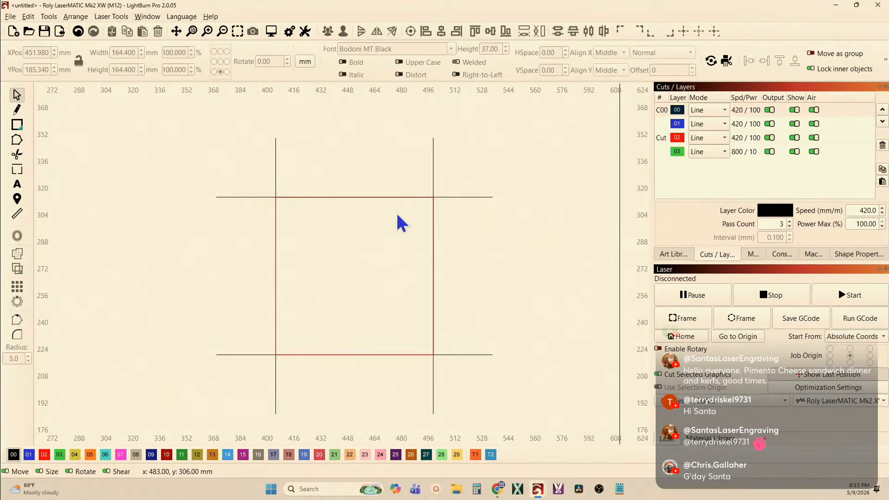
scroll(197, 222, down, 2)
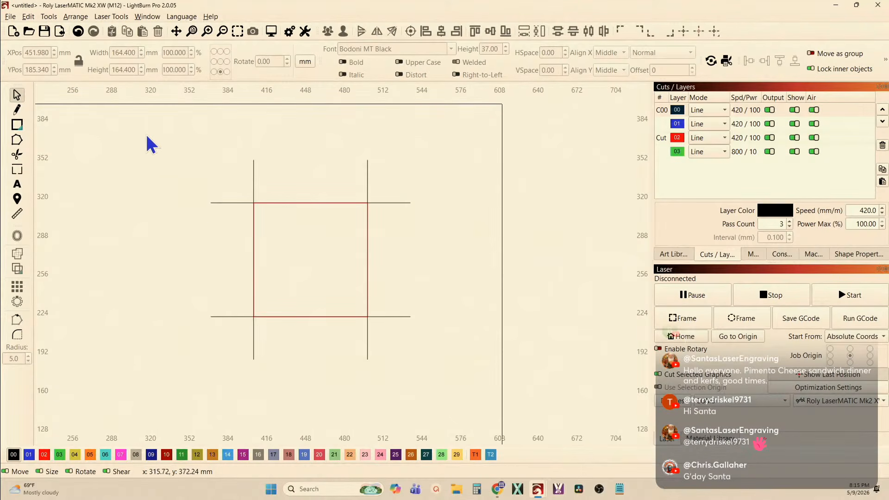
drag(164, 133, 468, 419)
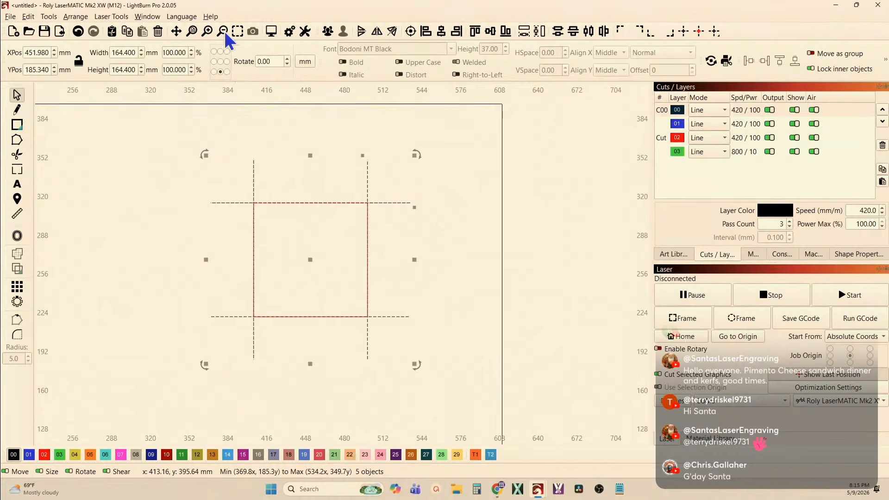
click(274, 33)
scroll(404, 175, up, 2)
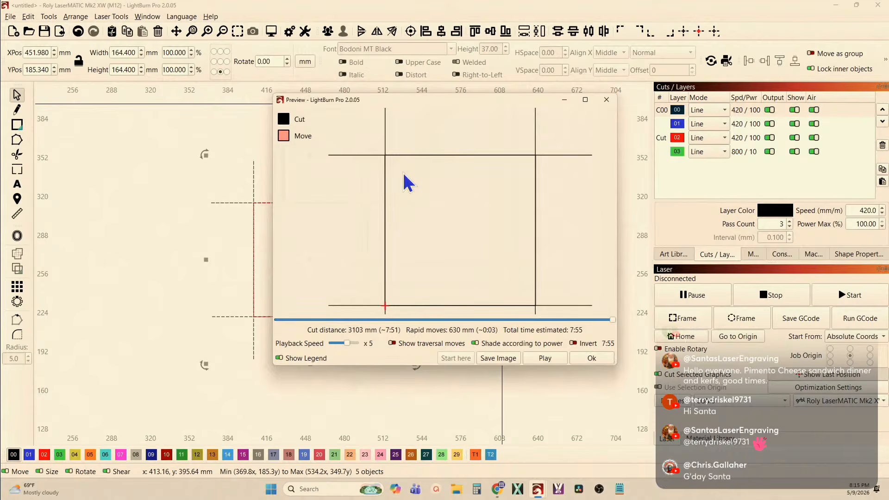
Examine a corner of the square in the cut preview, where the extended lines cross its outline, and close the preview
scroll(395, 162, up, 5)
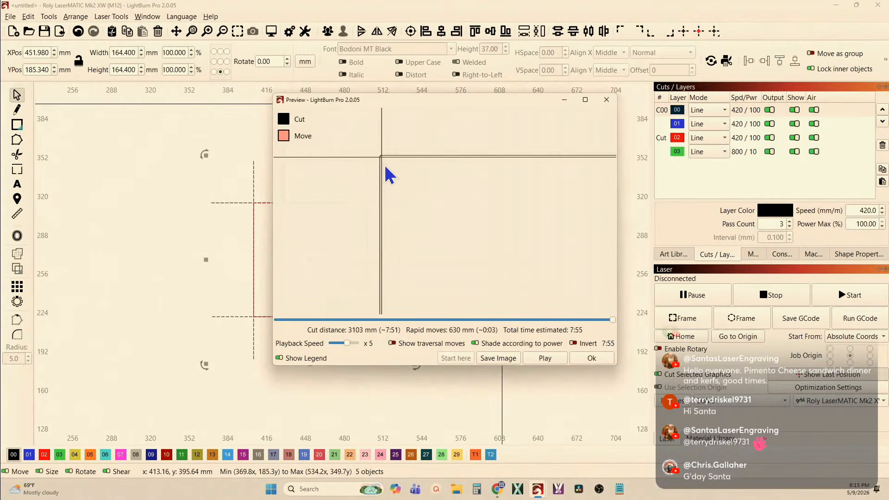
scroll(382, 162, up, 2)
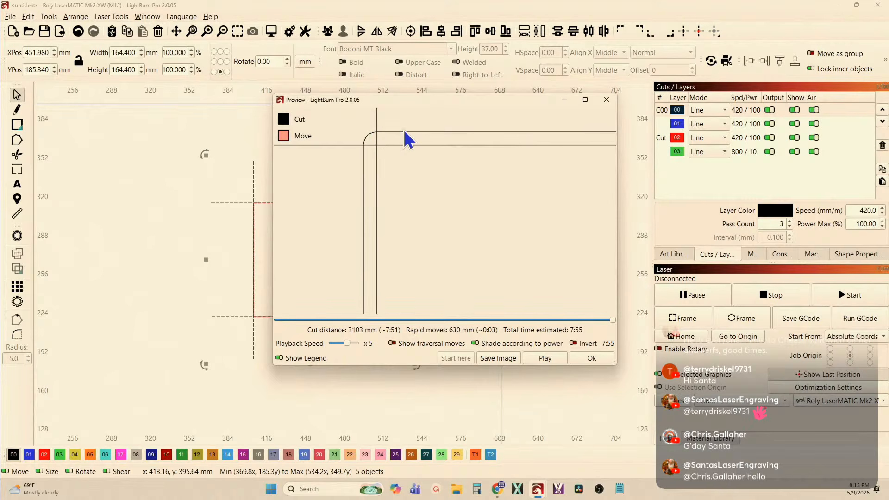
scroll(373, 135, up, 4)
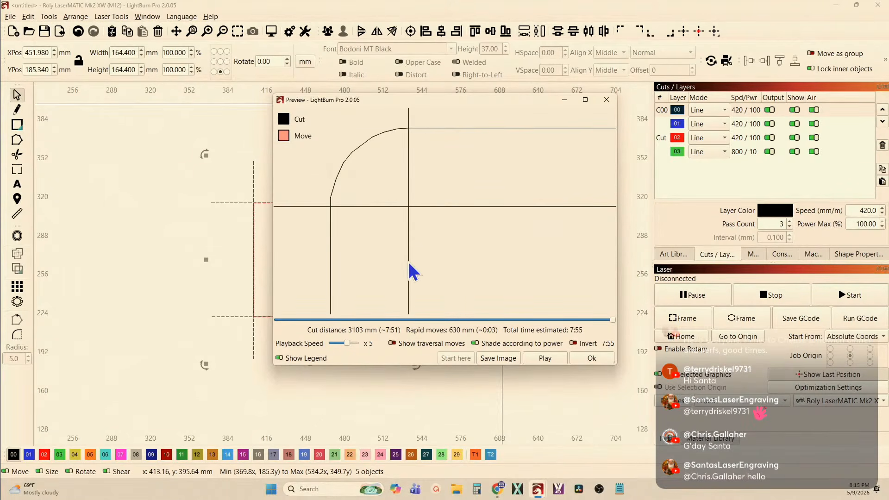
scroll(408, 262, up, 3)
drag(423, 260, 398, 177)
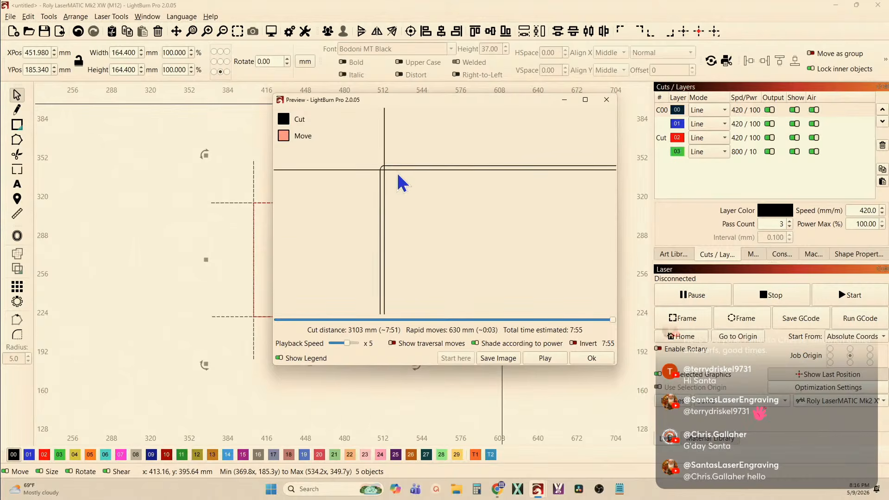
scroll(398, 174, down, 5)
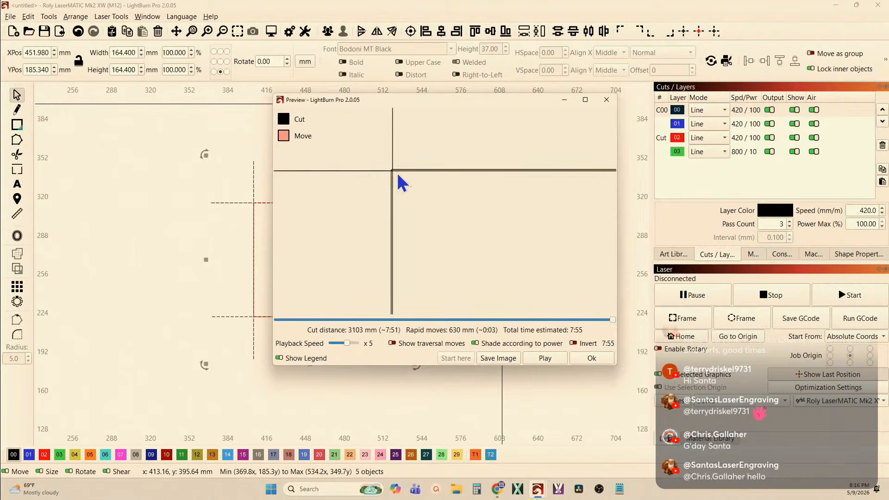
click(606, 101)
scroll(242, 176, down, 3)
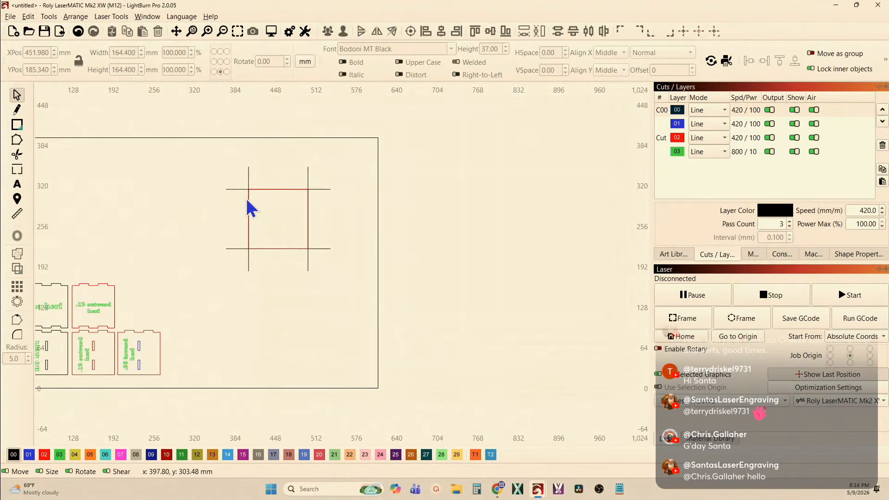
scroll(246, 200, up, 4)
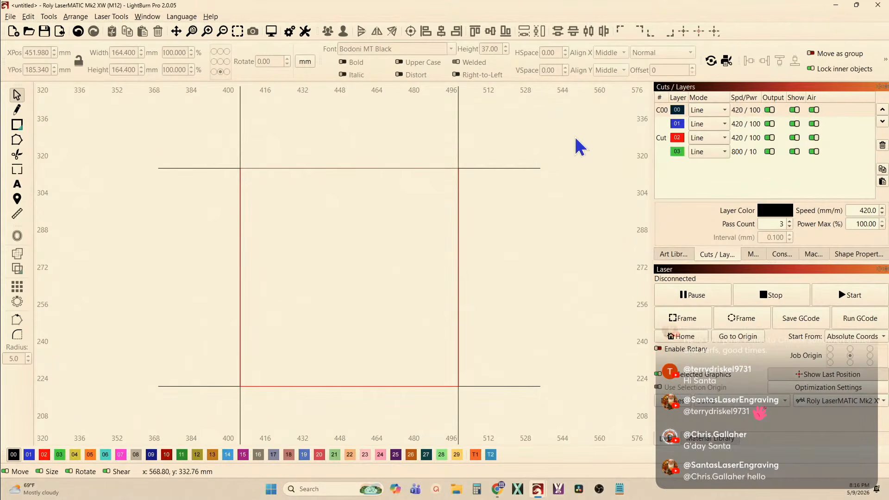
Move the square about 27 mm to the right and 5 mm down, clear of the four extended lines
click(393, 168)
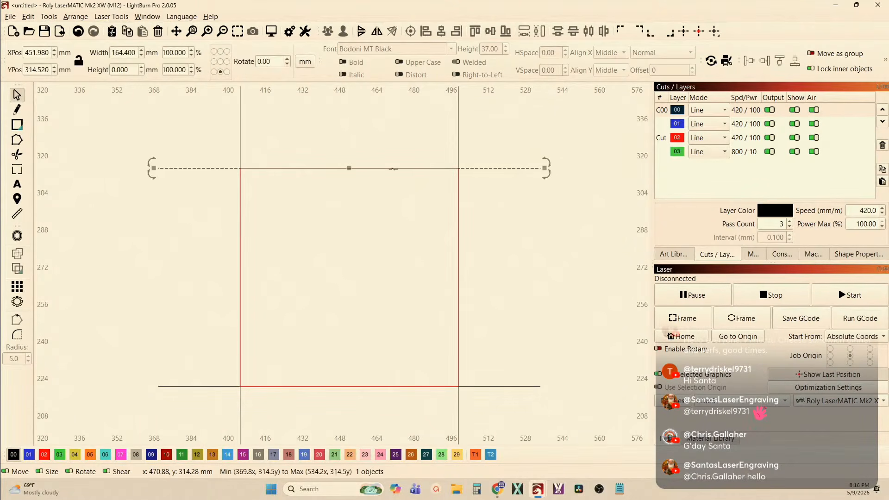
drag(203, 151, 495, 417)
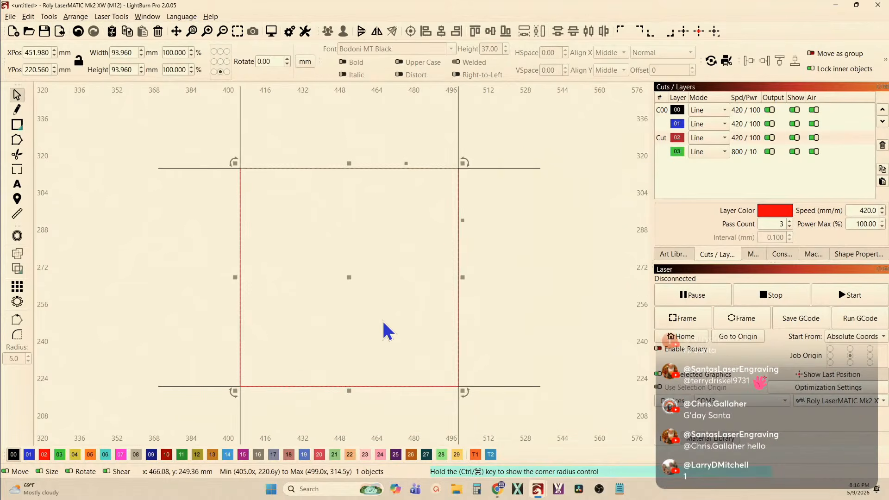
scroll(376, 315, down, 1)
drag(355, 285, 406, 291)
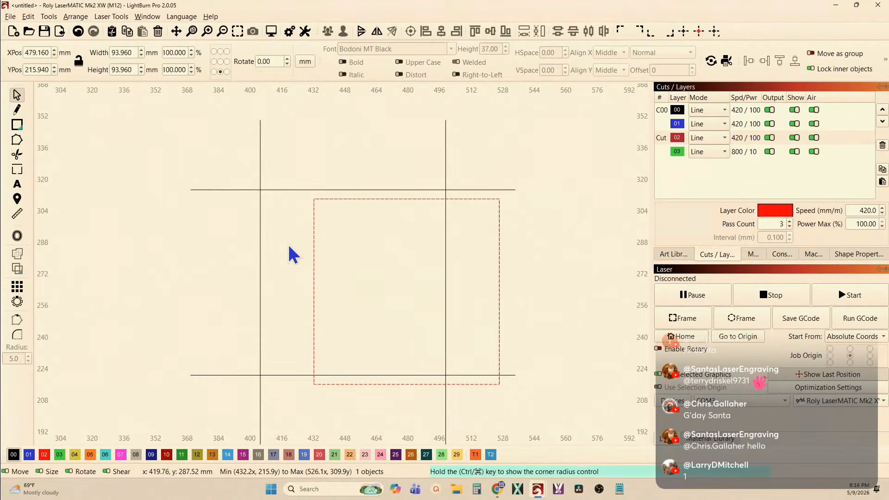
Select all four extended lines without the square and group them
shift+click(259, 229)
click(382, 171)
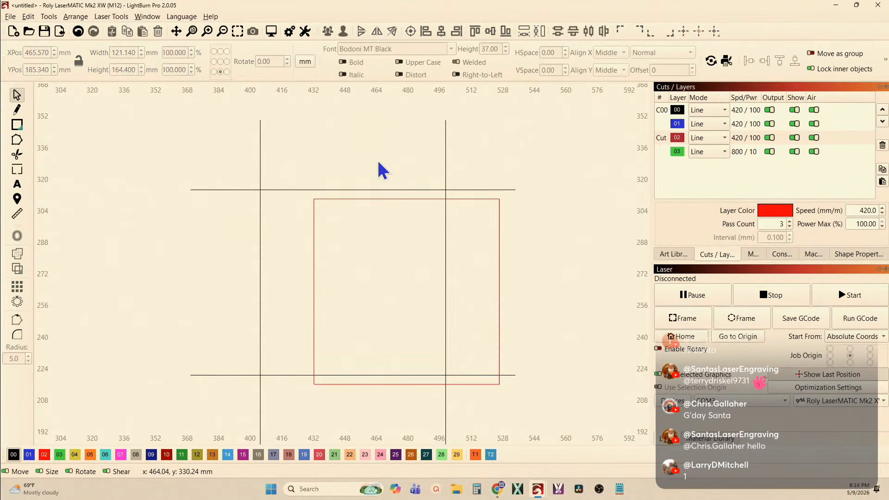
drag(468, 191, 245, 137)
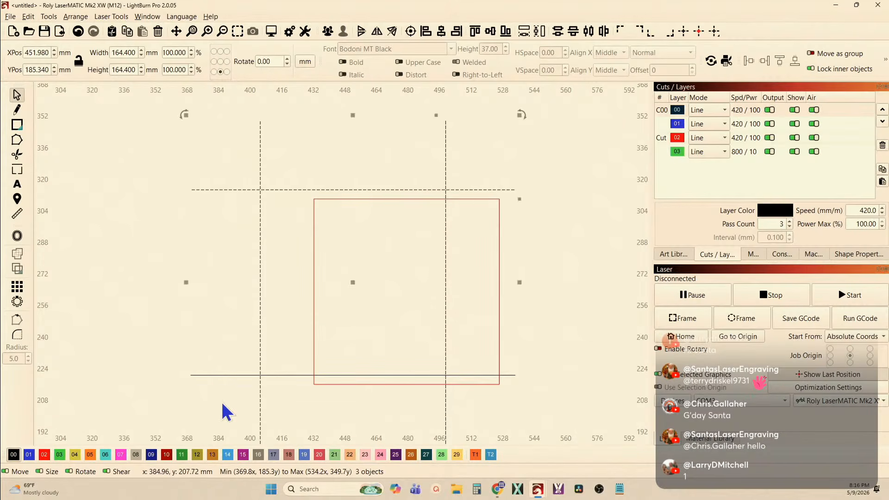
drag(204, 369, 205, 370)
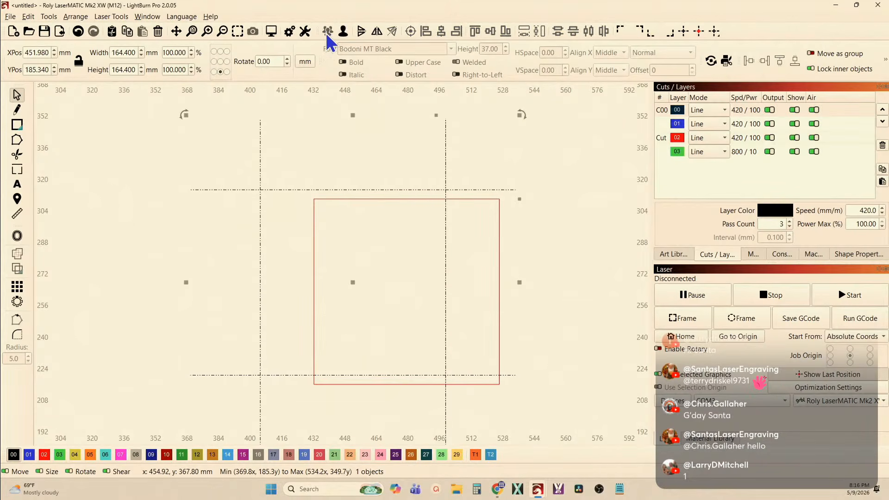
Align the square to the center of the grouped lines
click(328, 234)
drag(356, 244, 254, 230)
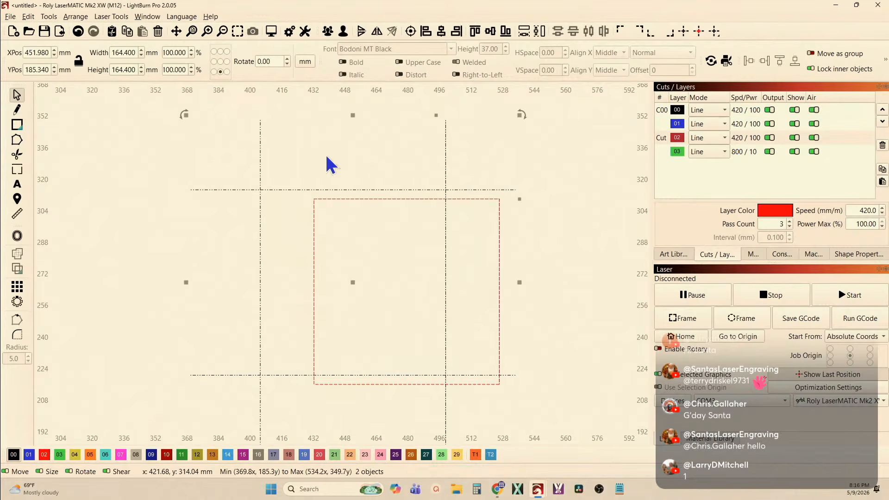
click(414, 32)
click(345, 140)
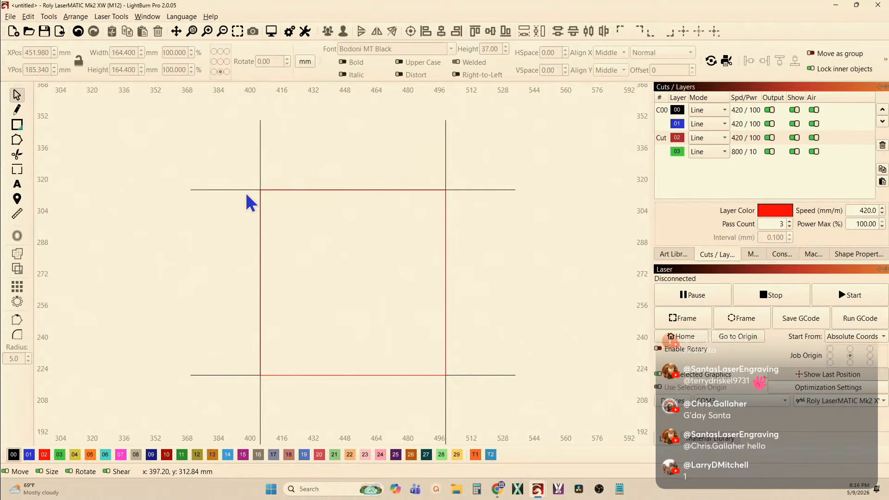
Duplicate the square in place and assign the copy to layer 00
drag(245, 174, 470, 391)
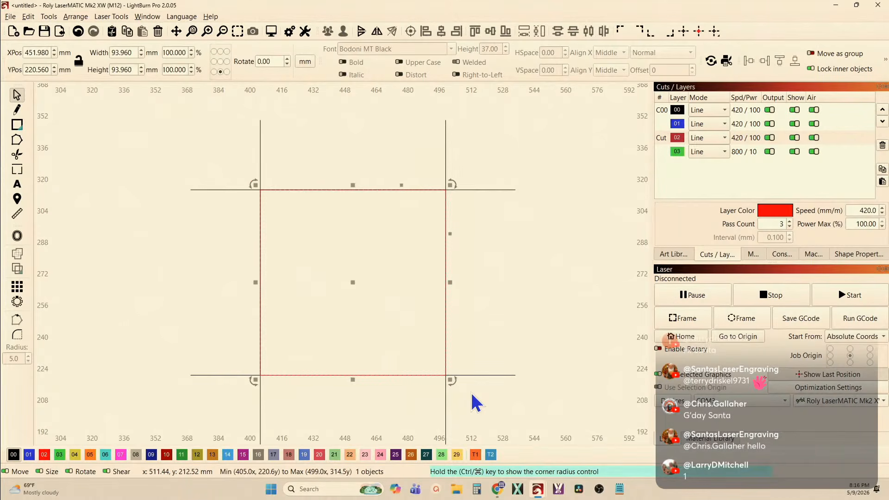
click(13, 455)
click(106, 379)
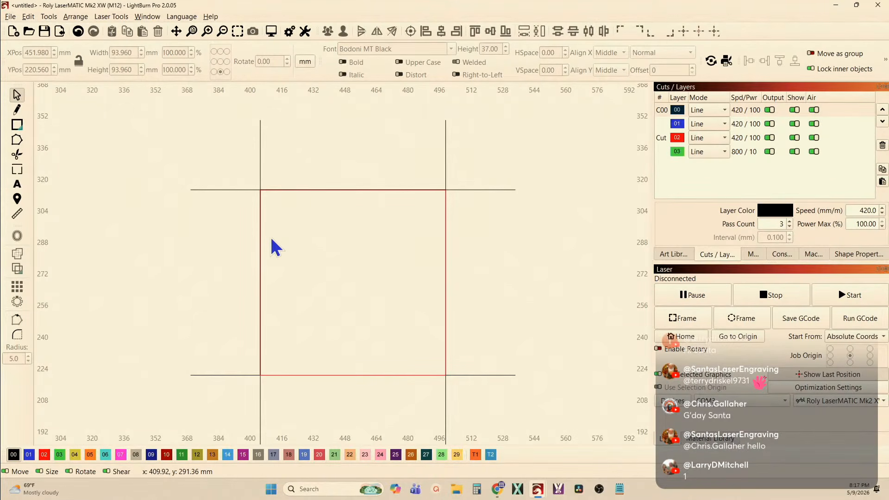
Preview the grouped lines with both squares, inspect a corner of the cut path, and close the preview
scroll(222, 190, down, 3)
drag(157, 117, 440, 372)
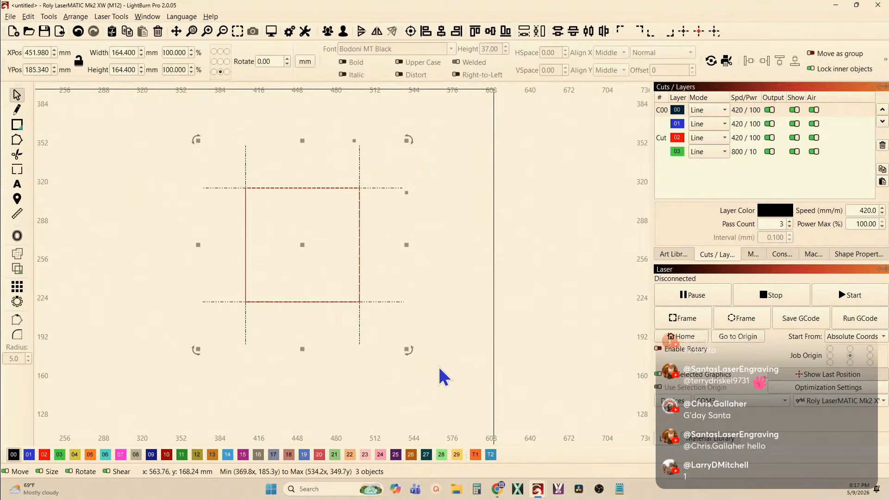
click(272, 33)
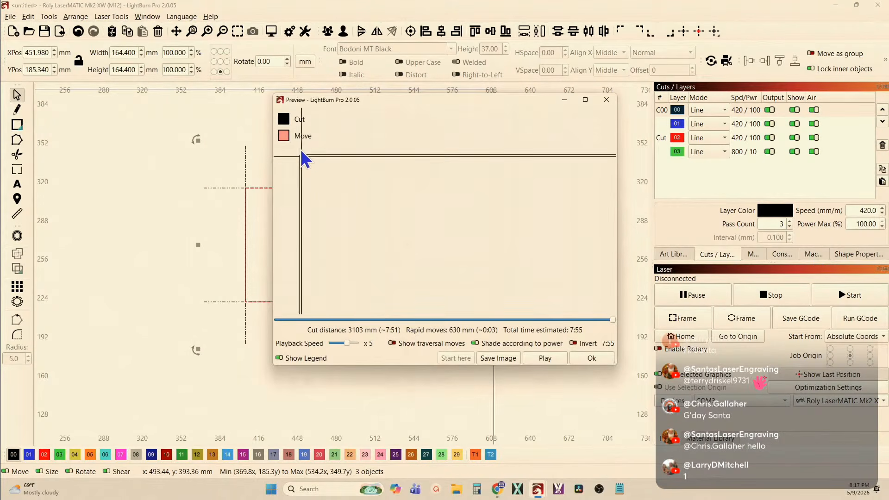
scroll(300, 151, up, 3)
scroll(333, 183, up, 3)
drag(359, 167, 520, 195)
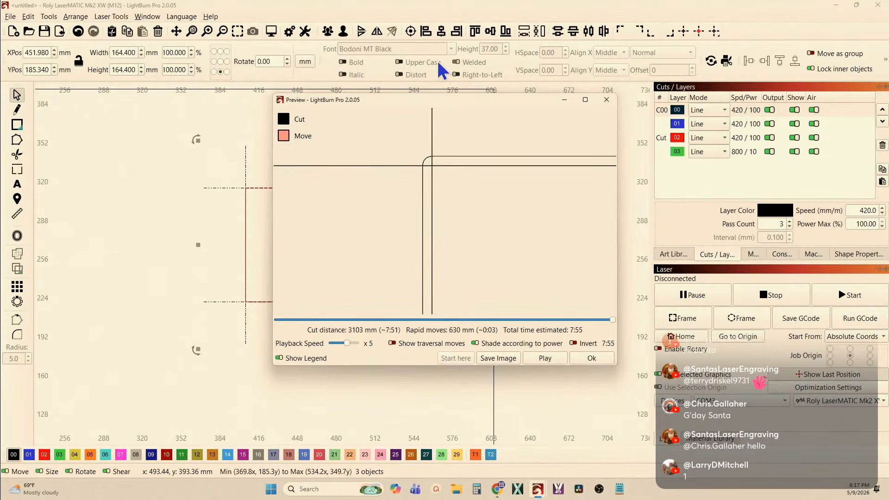
click(246, 233)
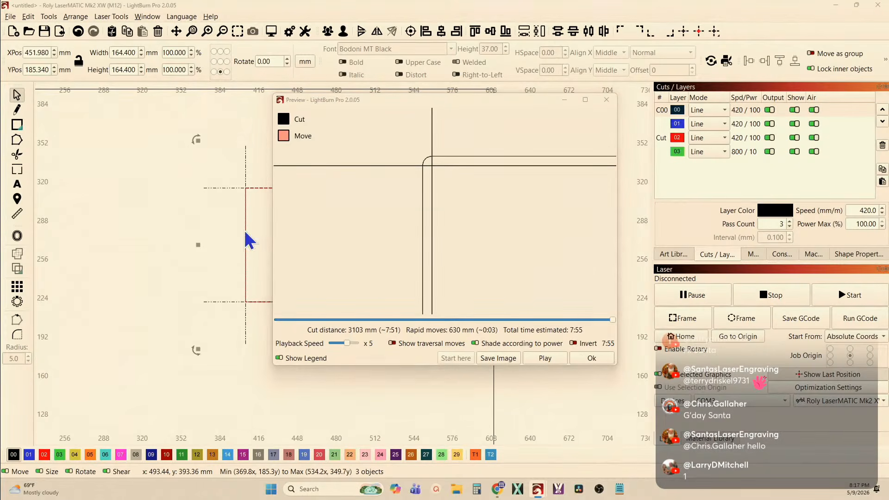
click(590, 360)
scroll(301, 347, down, 2)
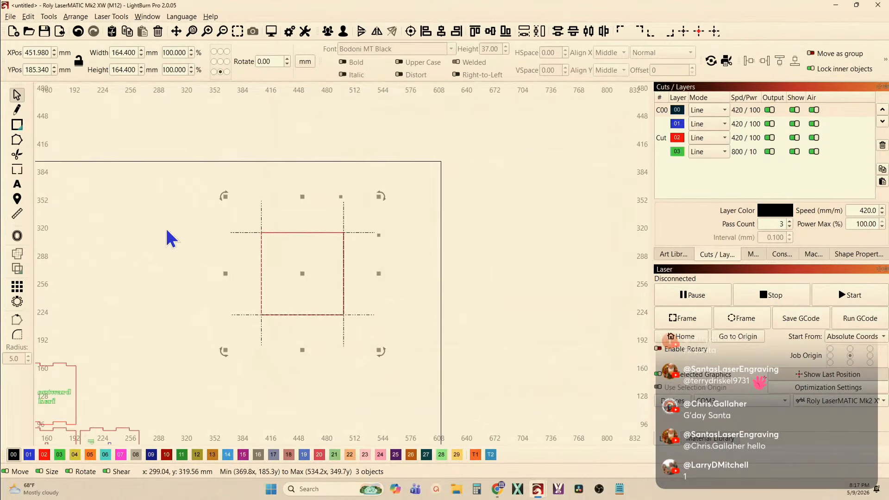
Draw a narrow upright rectangle about 2.8 by 15.7 mm inside the square and assign it to layer 02
click(16, 124)
scroll(292, 276, up, 2)
drag(292, 245, 299, 277)
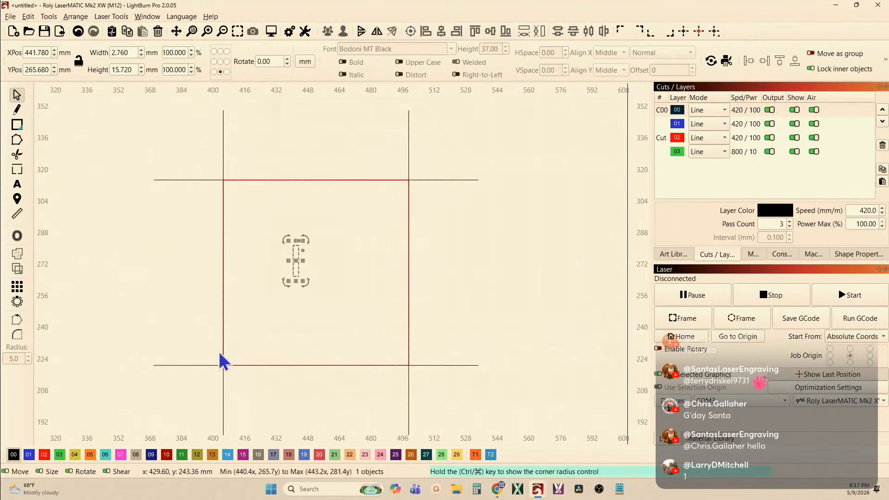
click(48, 456)
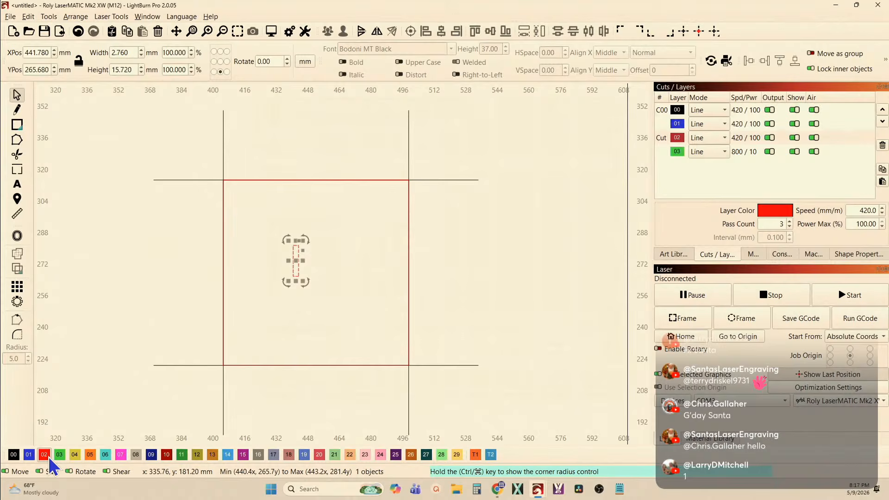
click(110, 353)
Duplicate the narrow rectangle in place and assign the copy to layer 00
scroll(298, 262, up, 6)
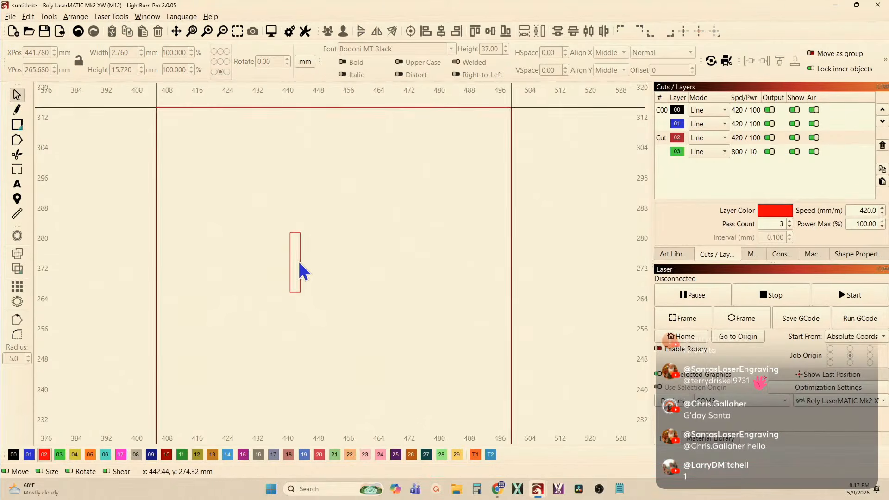
drag(314, 272, 273, 277)
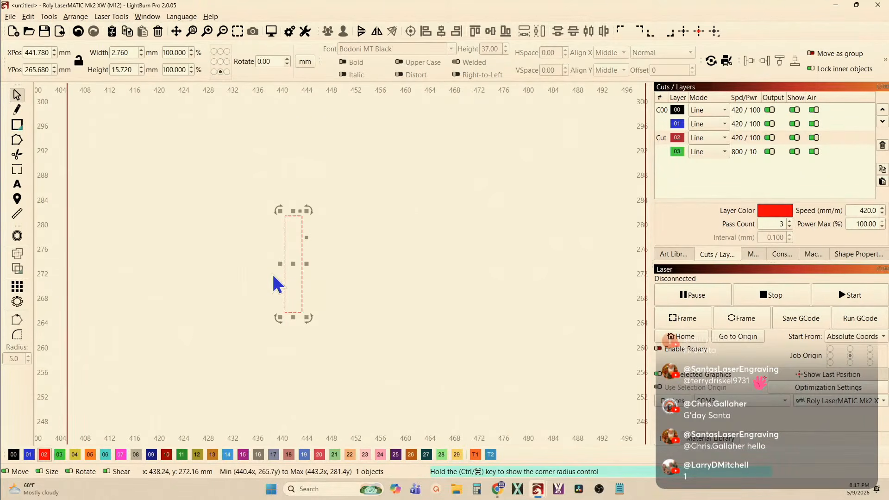
key(Escape)
click(14, 454)
scroll(292, 255, up, 3)
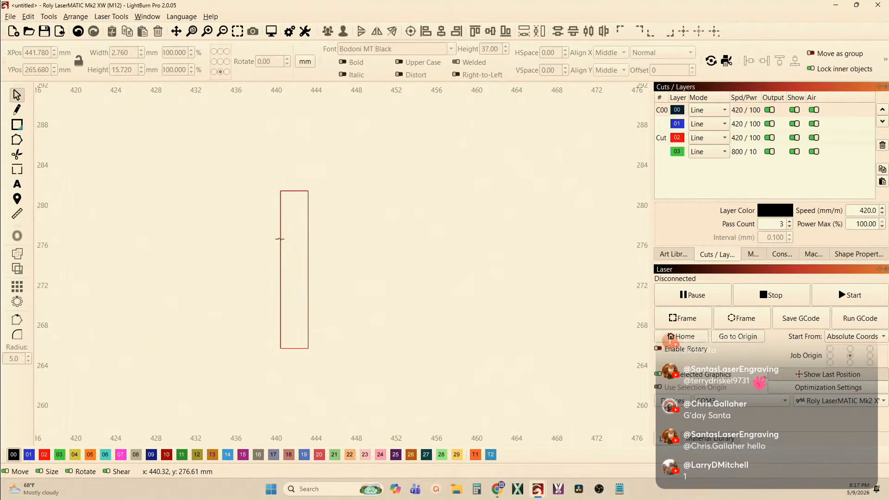
scroll(279, 238, down, 3)
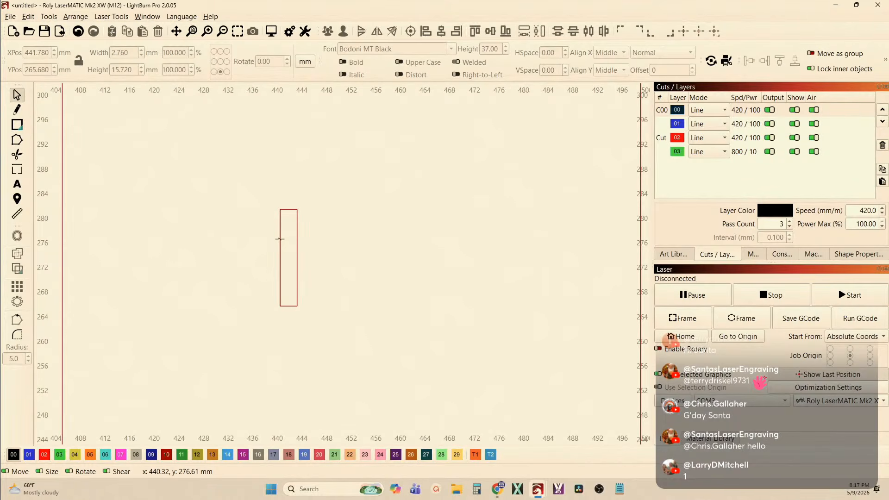
scroll(167, 322, down, 2)
scroll(278, 247, down, 6)
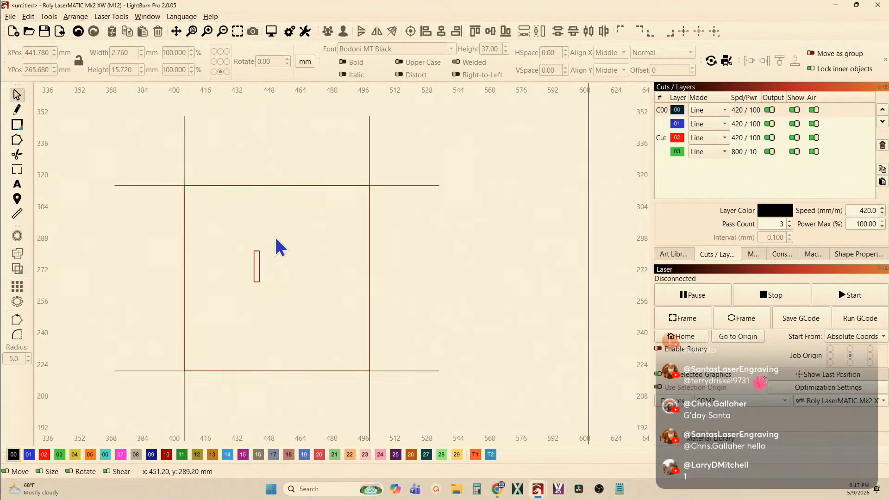
Preview the whole design in a maximized window, inspect the narrow rectangle's cut paths, and close the preview
mouse_move(107, 109)
mouse_down()
mouse_move(282, 318)
mouse_move(455, 434)
mouse_up()
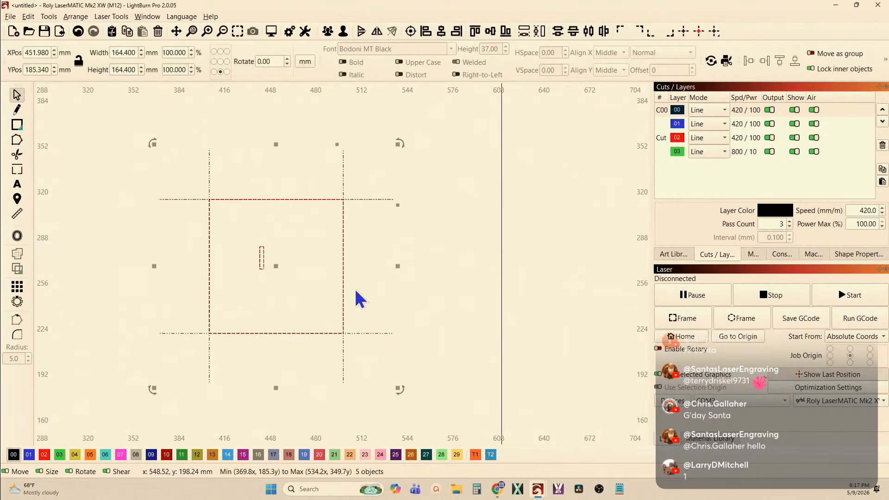
click(272, 33)
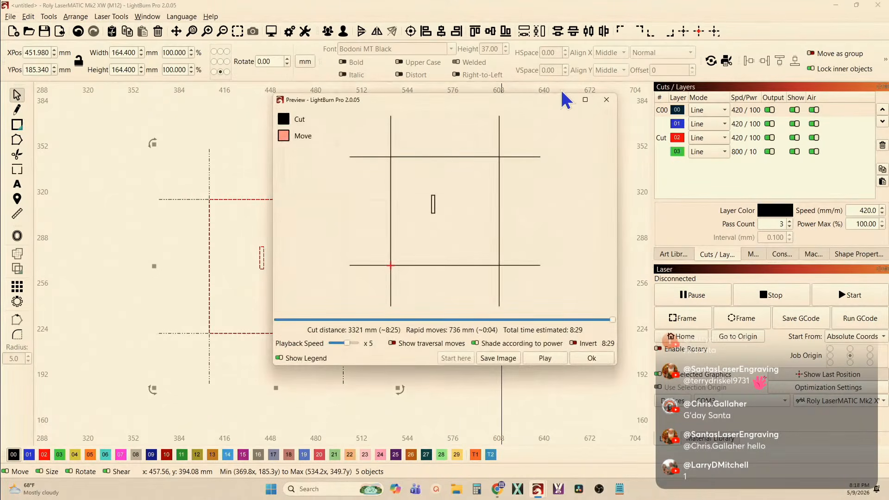
click(585, 99)
scroll(465, 241, up, 15)
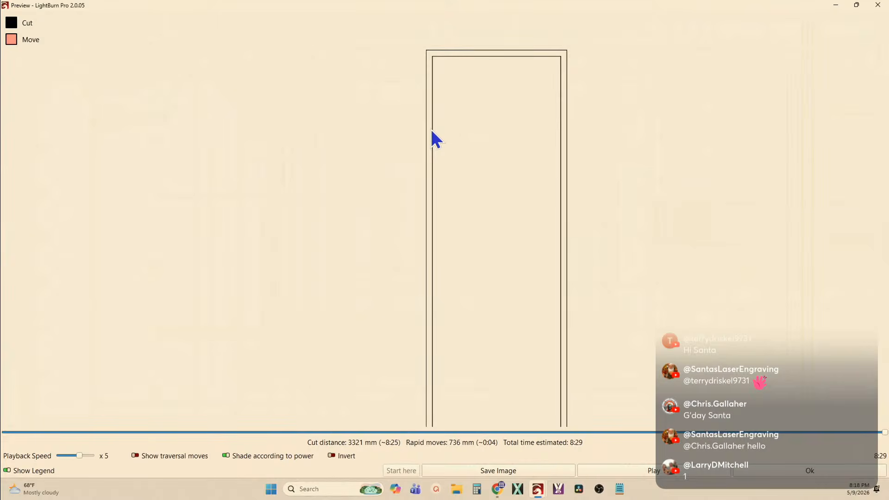
click(877, 6)
Draw a vertical line about 21.6 mm long from the narrow rectangle's top-left corner down past its bottom edge
scroll(523, 105, down, 3)
click(390, 194)
scroll(353, 192, up, 4)
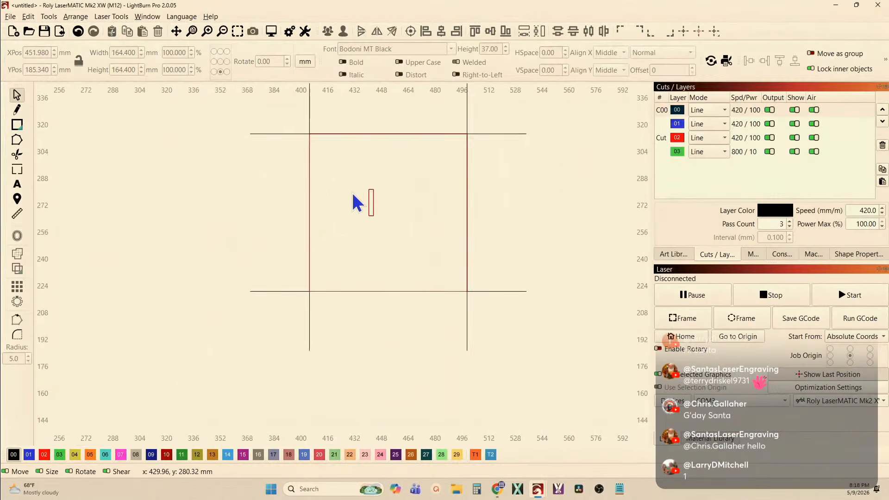
scroll(387, 198, up, 5)
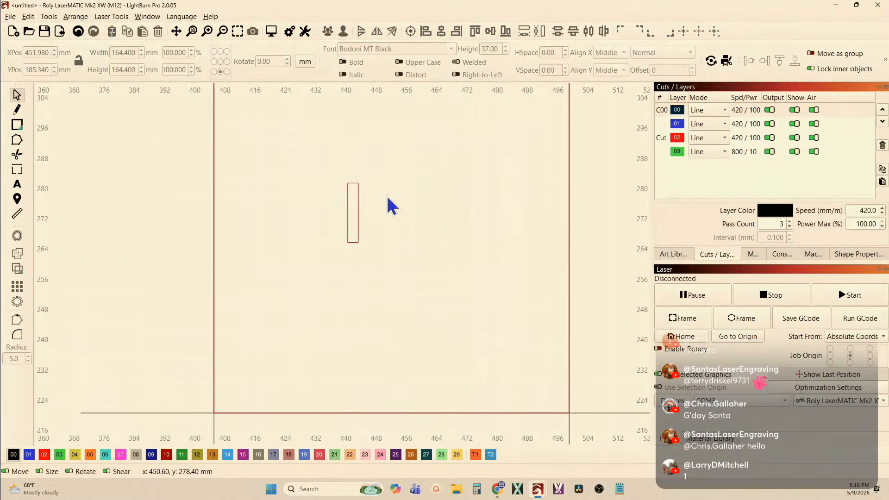
click(23, 113)
scroll(341, 185, up, 2)
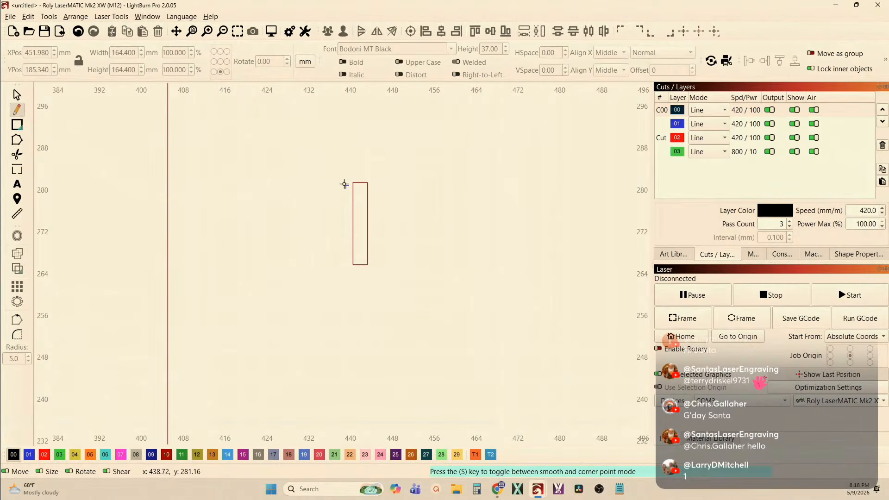
click(353, 182)
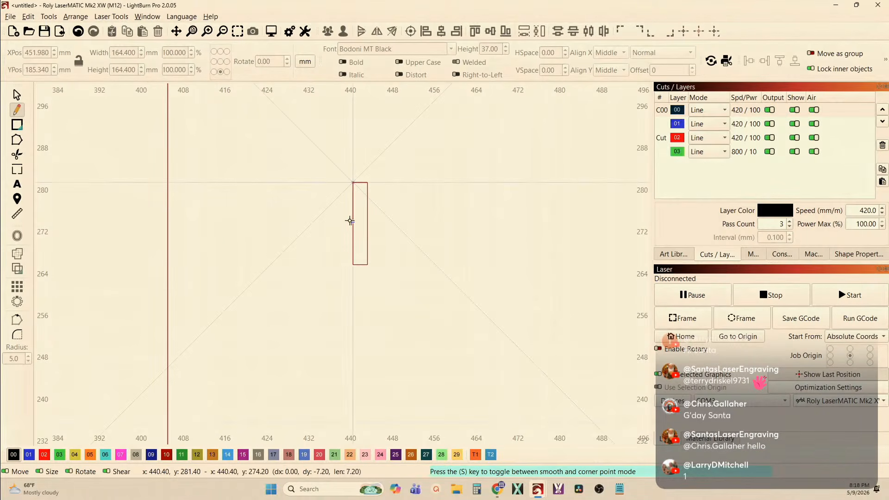
click(352, 295)
right_click(352, 295)
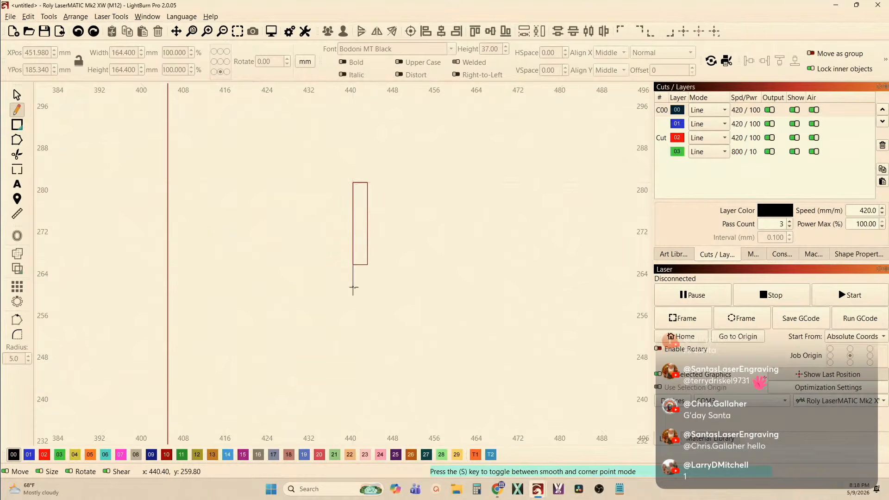
click(17, 95)
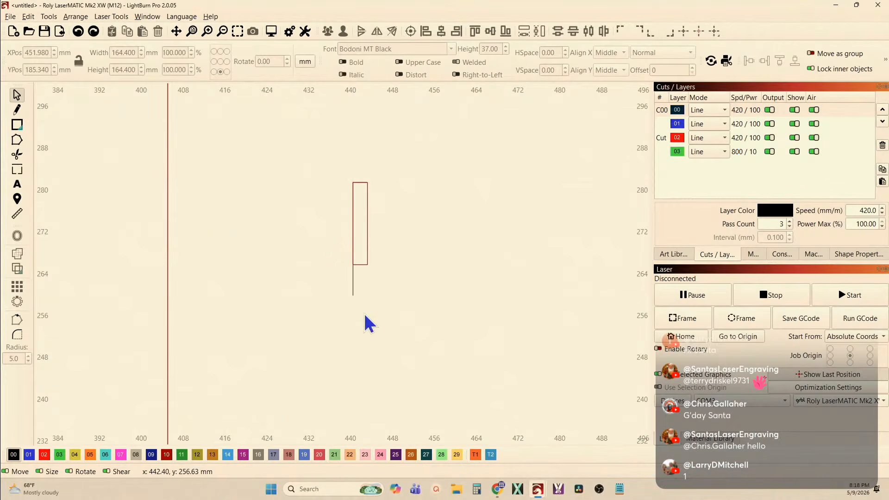
Centre the vertical line on the narrow rectangle's height so that it overruns both ends equally
drag(370, 324, 310, 290)
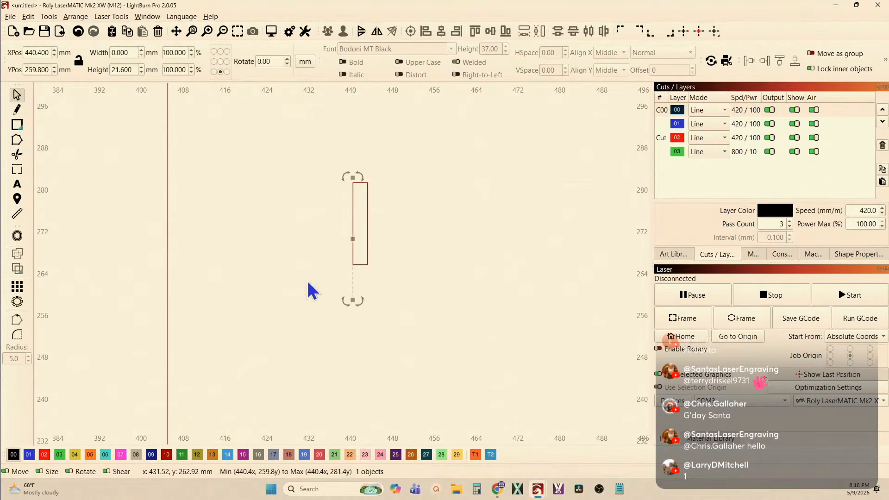
shift+click(367, 214)
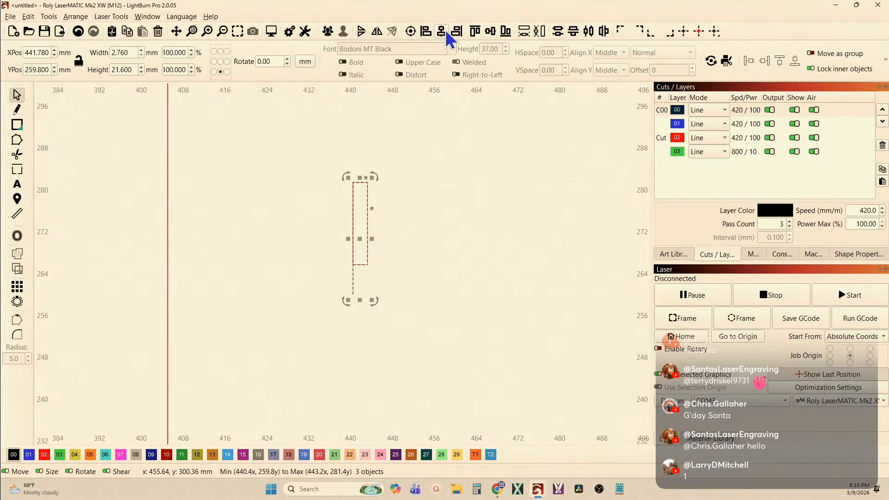
click(489, 31)
click(417, 103)
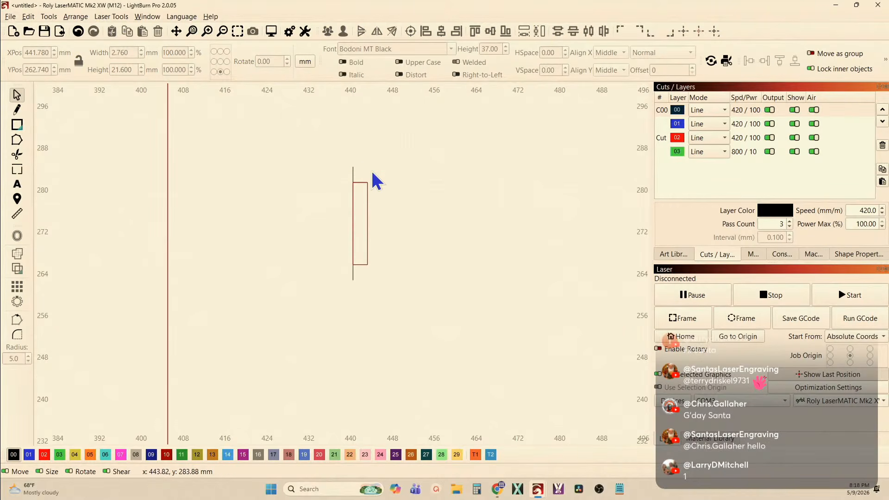
Copy the vertical line to the narrow rectangle's right edge with a 2-copy circular array centred on the rectangle
click(353, 187)
scroll(365, 198, up, 2)
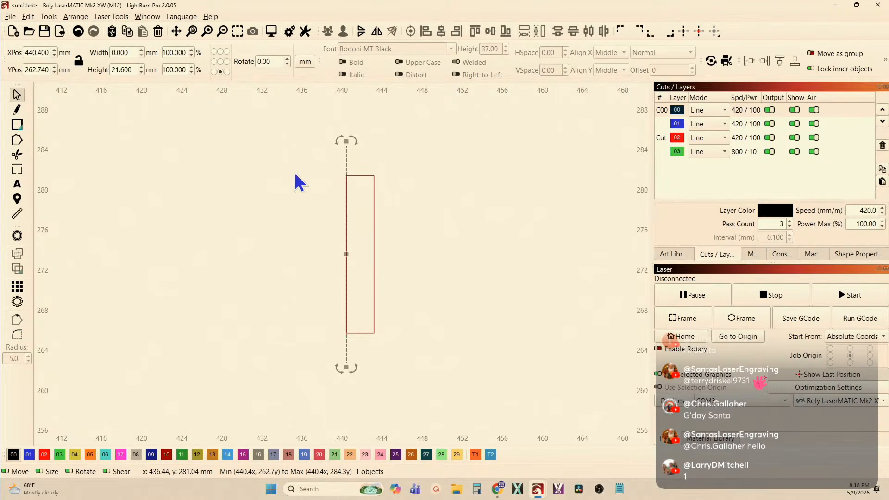
drag(391, 278, 278, 278)
click(17, 301)
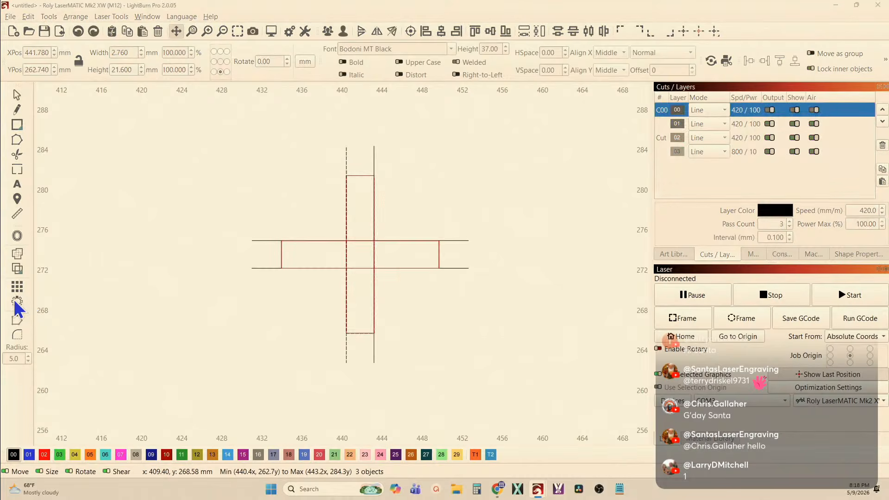
click(537, 213)
click(539, 212)
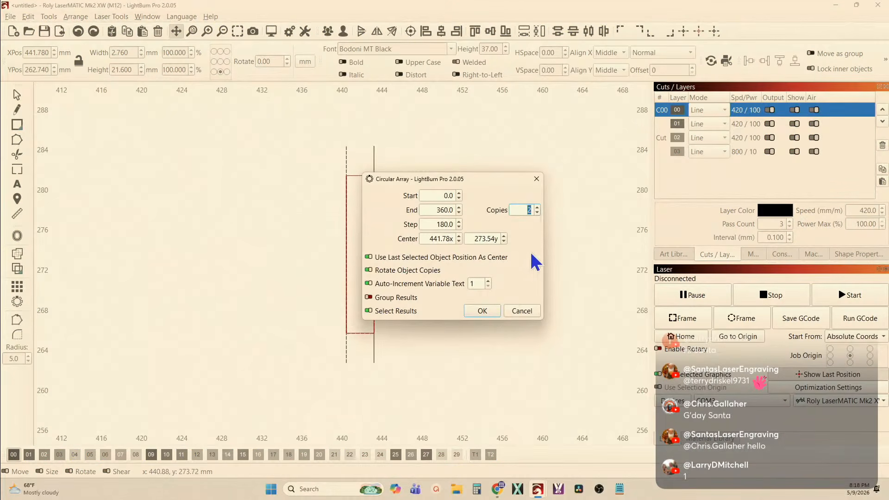
click(482, 311)
click(381, 218)
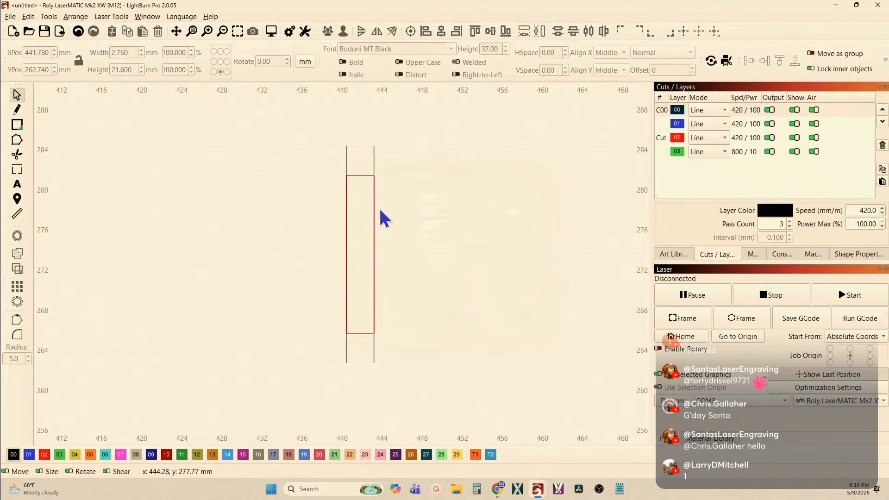
Draw a horizontal line about 6.6 mm long from the narrow rectangle's top-left corner past its right edge
click(17, 109)
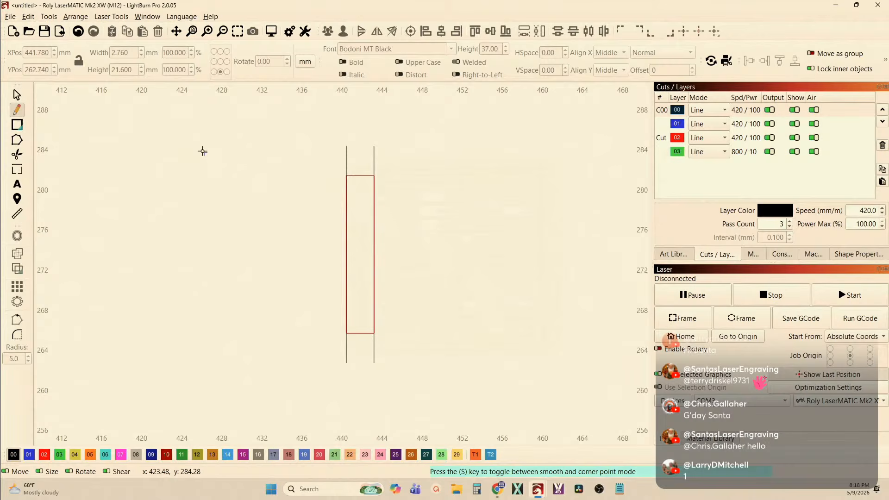
click(346, 175)
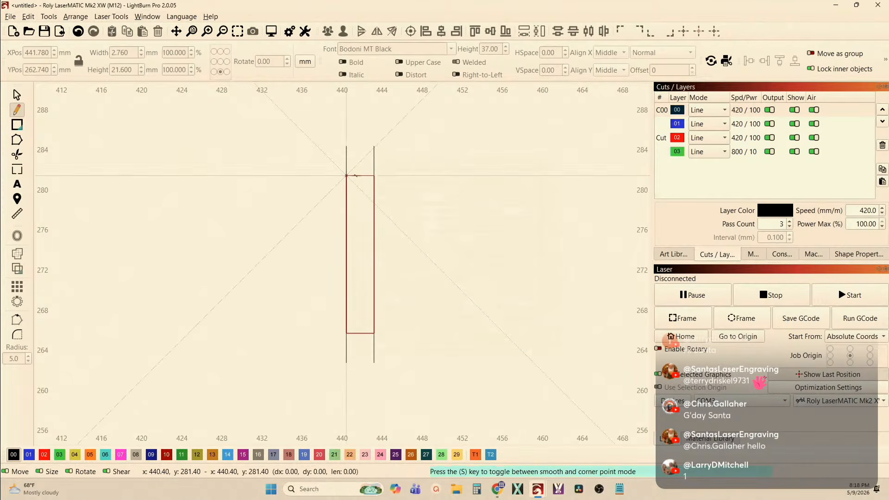
double_click(413, 176)
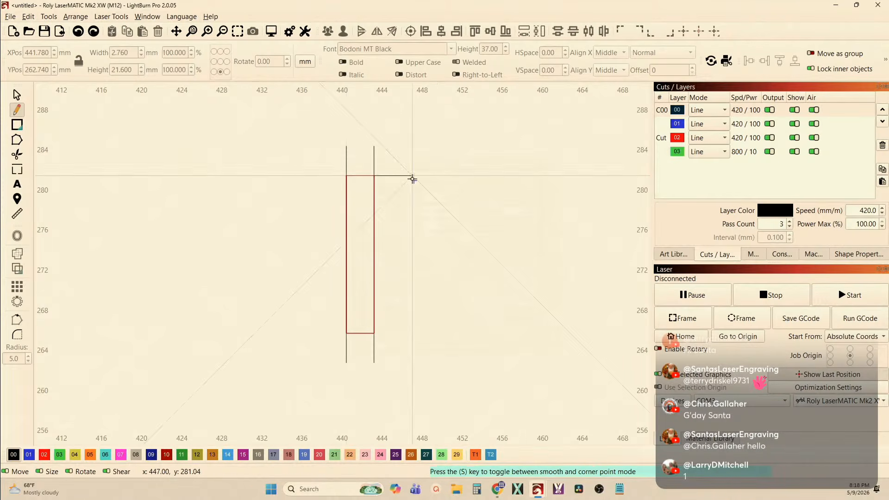
click(17, 95)
Centre the horizontal line on the narrow rectangle's width so that it overruns both sides equally
click(401, 175)
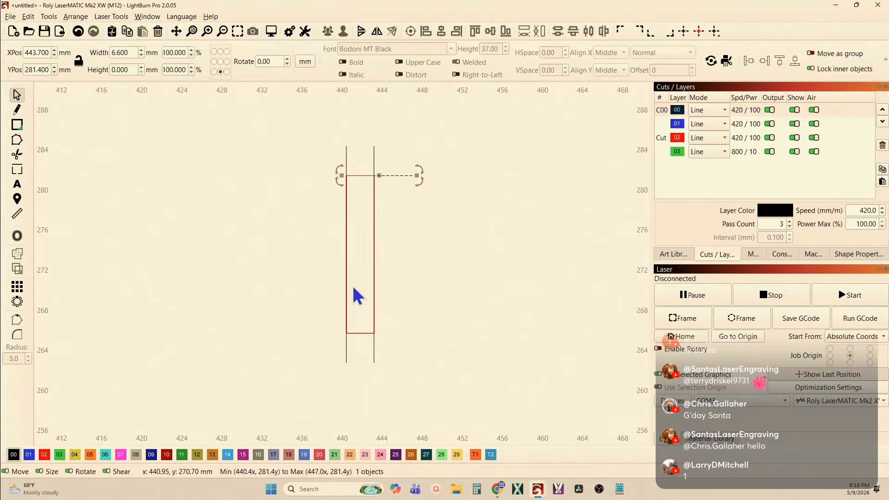
shift+click(361, 332)
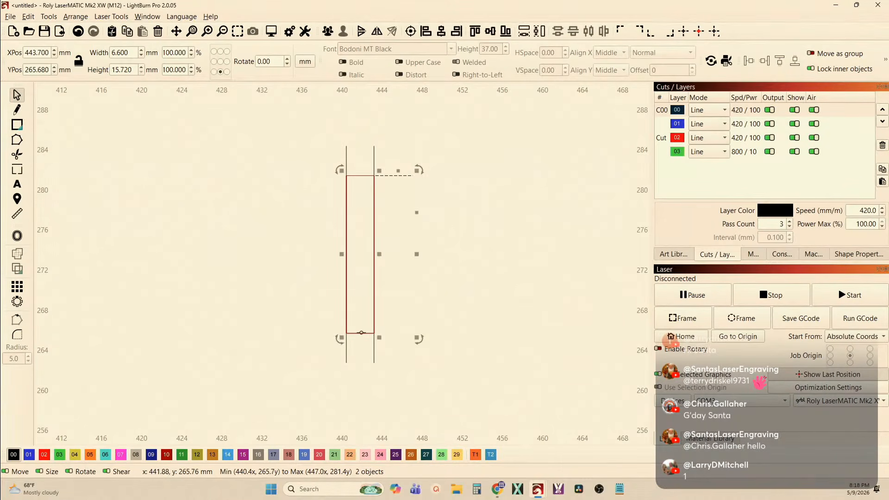
click(441, 31)
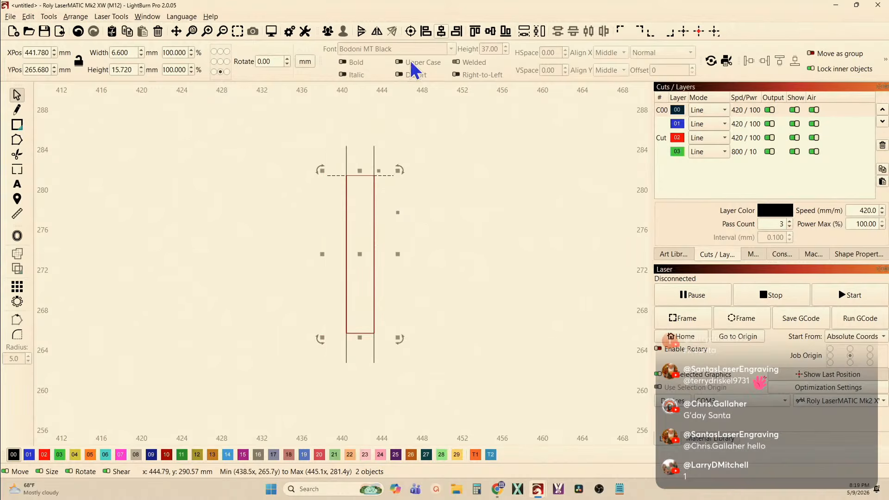
click(316, 104)
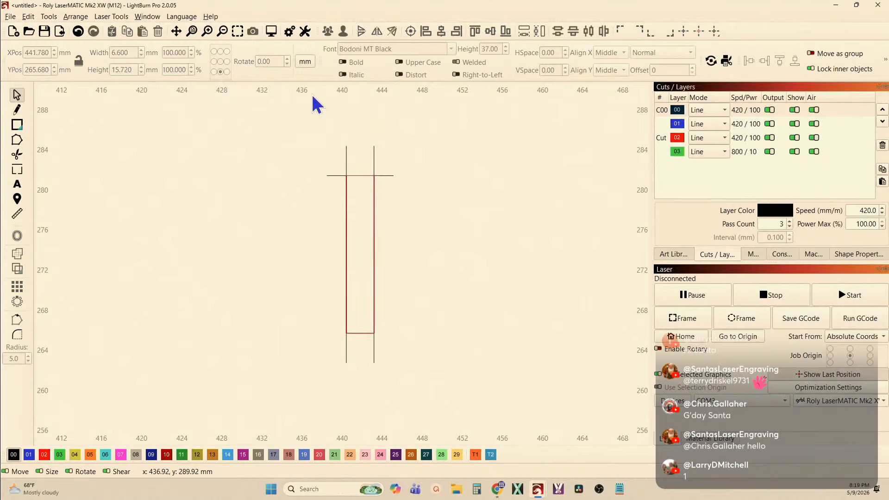
Duplicate the horizontal line and align the copy with the narrow rectangle's bottom edge
click(336, 176)
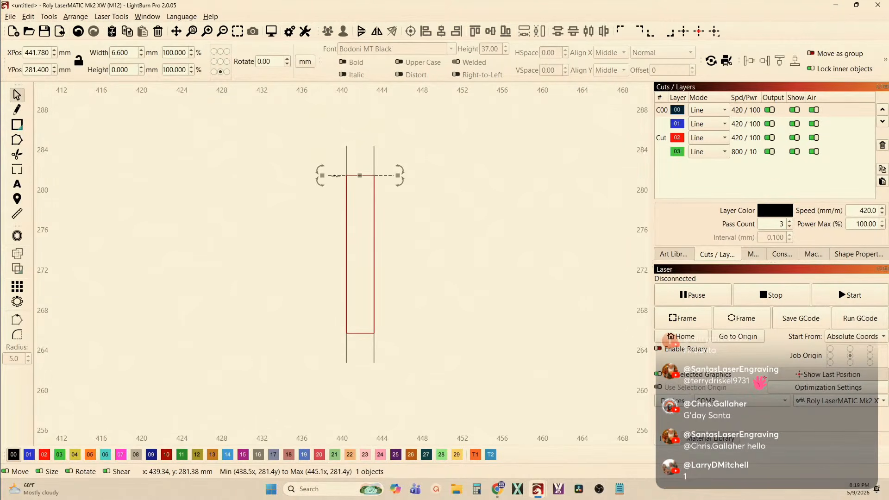
shift+click(359, 335)
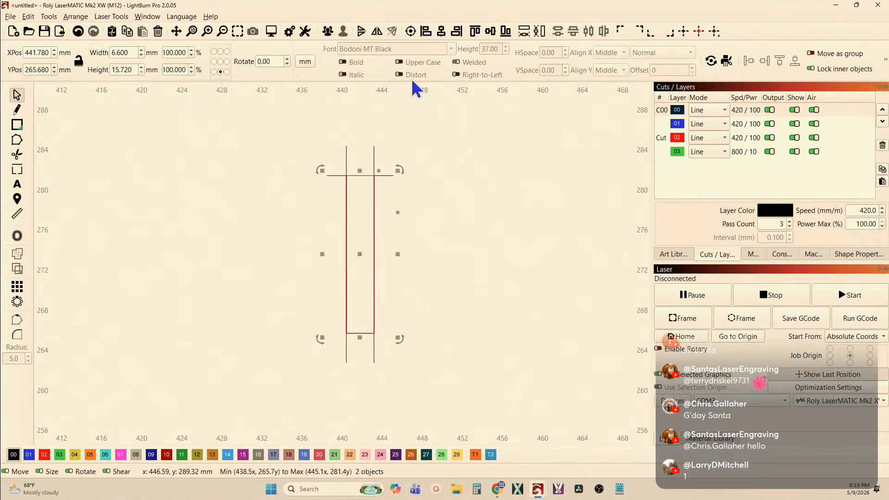
click(506, 31)
click(208, 231)
scroll(249, 250, down, 5)
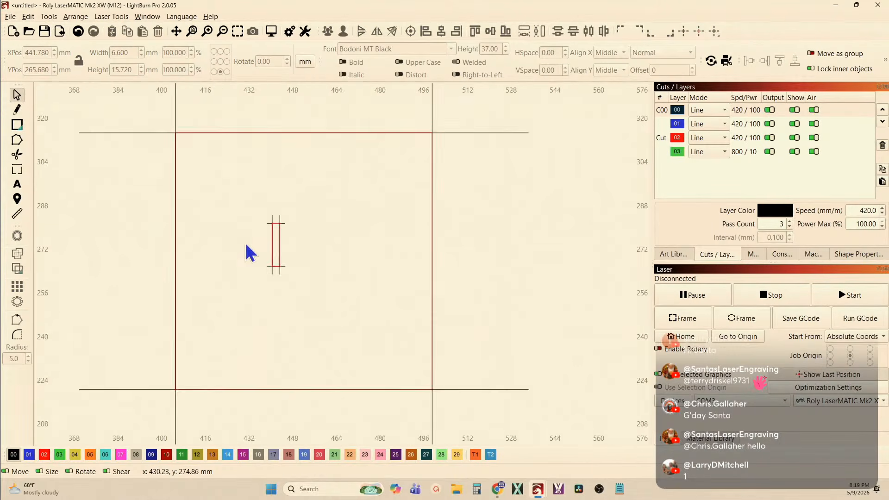
Start a preview of the whole square design, show the duplicate shape on the same layer, and inspect the narrow rectangle
scroll(245, 243, down, 2)
drag(141, 139, 363, 352)
click(272, 31)
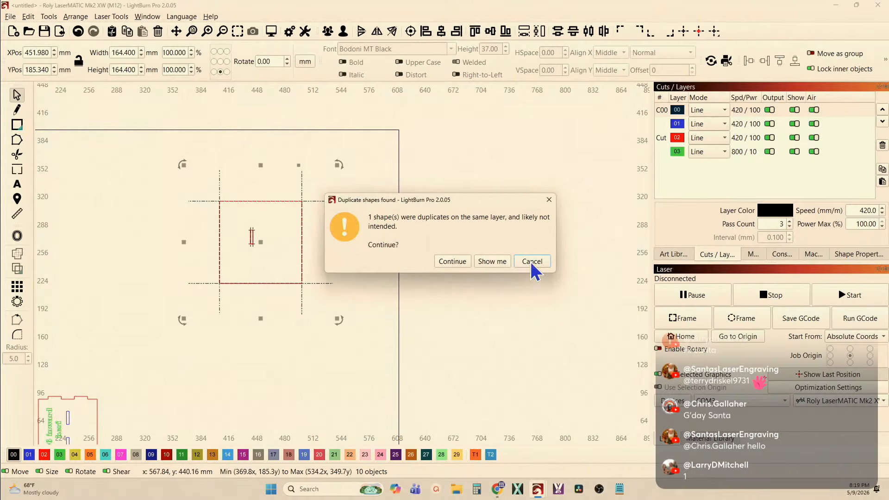
click(498, 267)
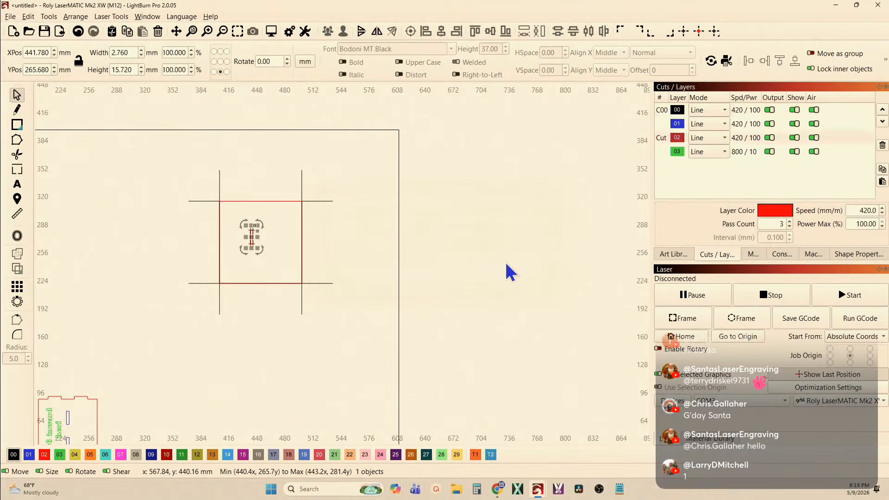
scroll(243, 261, up, 1)
scroll(276, 215, up, 13)
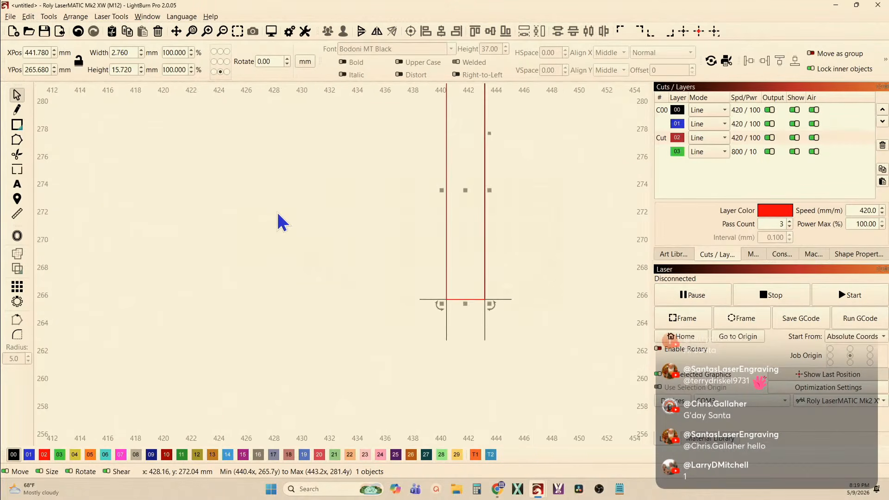
click(277, 216)
scroll(459, 255, down, 4)
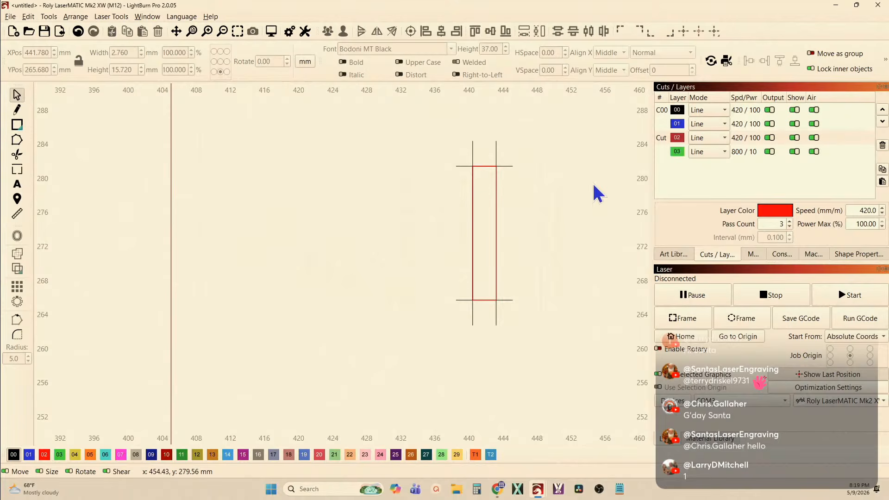
Hide layer 00 and reassign one of the stacked red narrow rectangles to layer 00
click(795, 111)
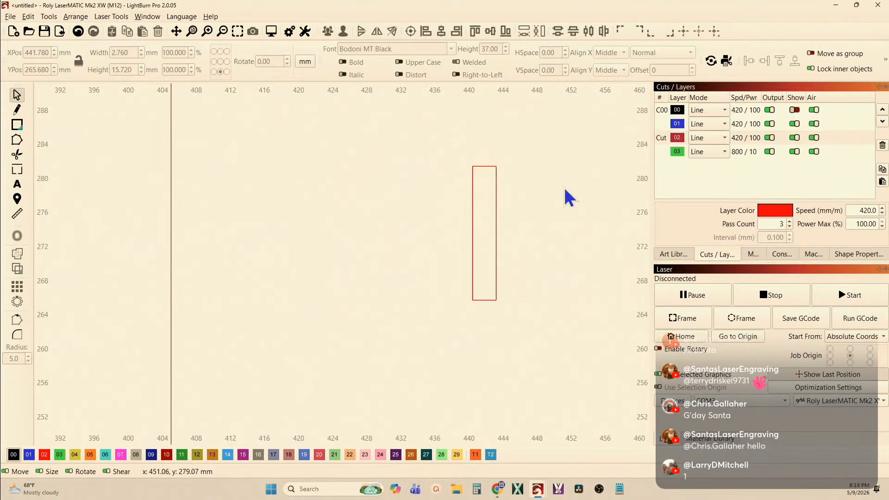
click(496, 210)
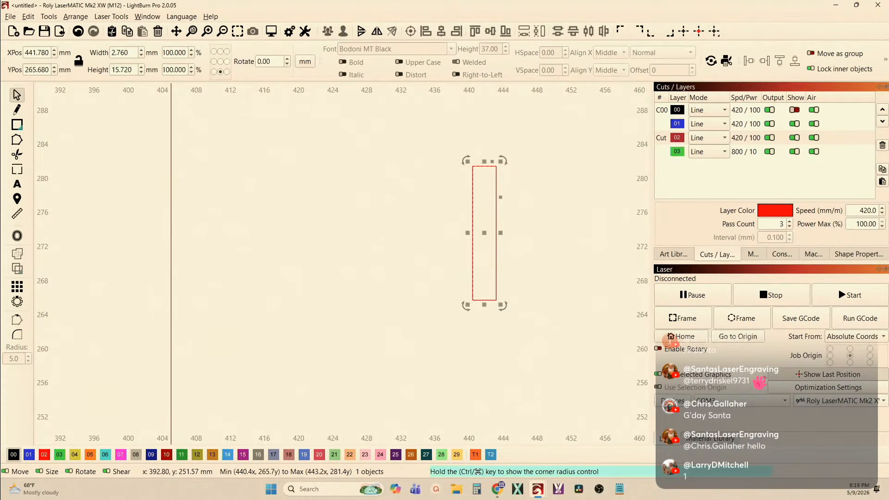
click(15, 454)
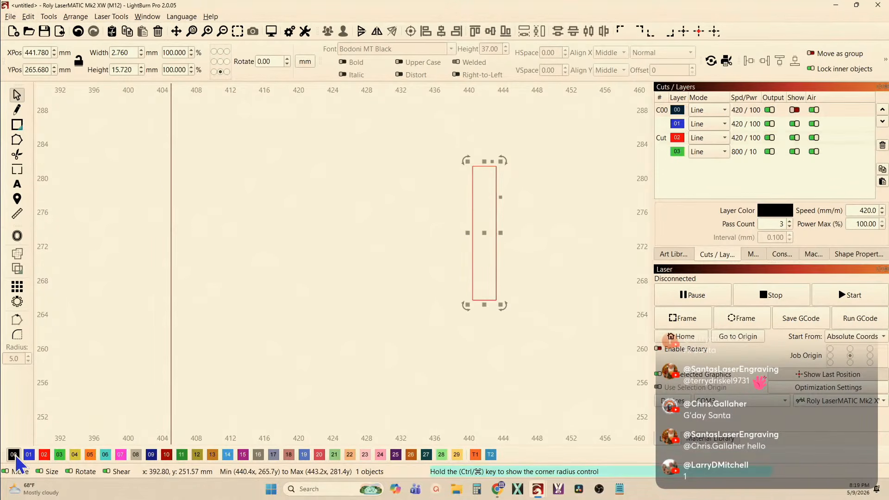
click(160, 393)
scroll(252, 379, down, 4)
scroll(252, 379, down, 2)
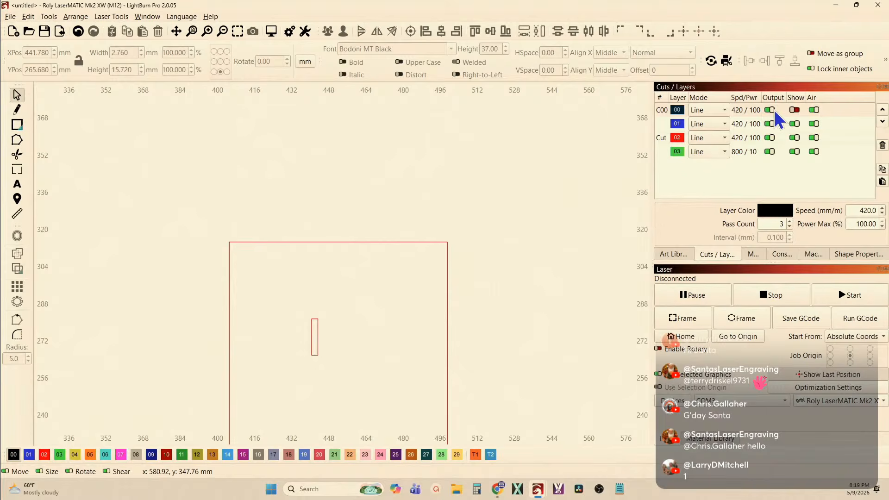
Make layer 00 visible again
click(791, 113)
scroll(354, 185, down, 3)
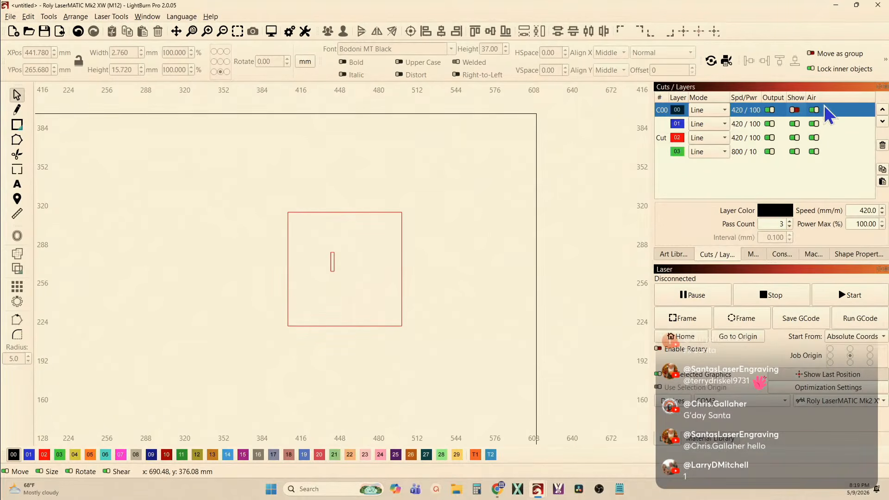
click(794, 112)
Check the whole square design for duplicates again by starting a preview and showing the duplicate narrow rectangle
scroll(291, 185, down, 2)
drag(224, 144, 402, 329)
click(271, 31)
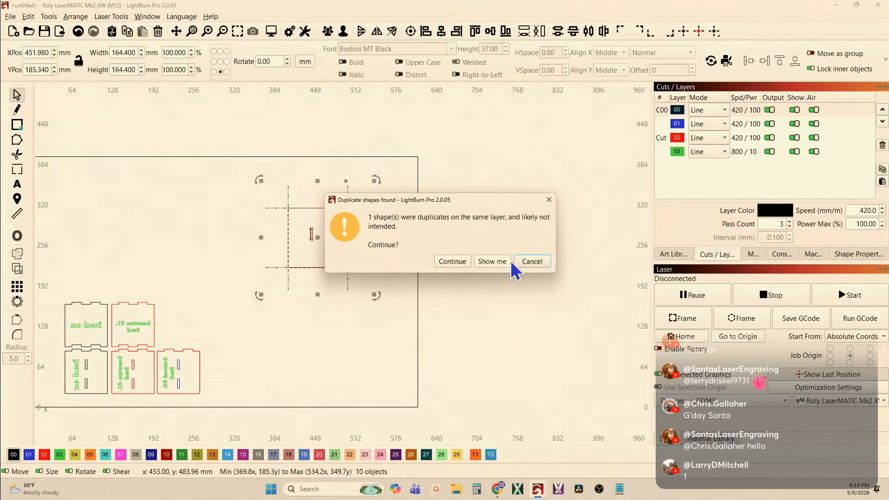
click(493, 262)
scroll(317, 242, up, 10)
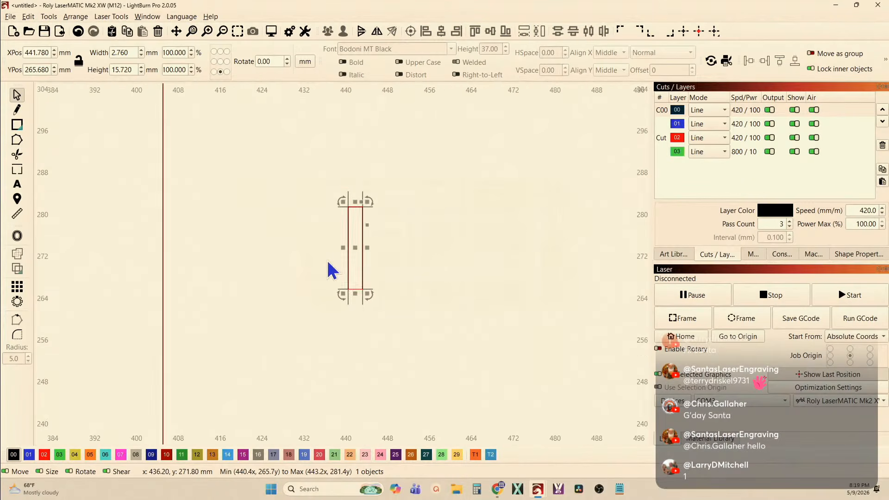
click(337, 268)
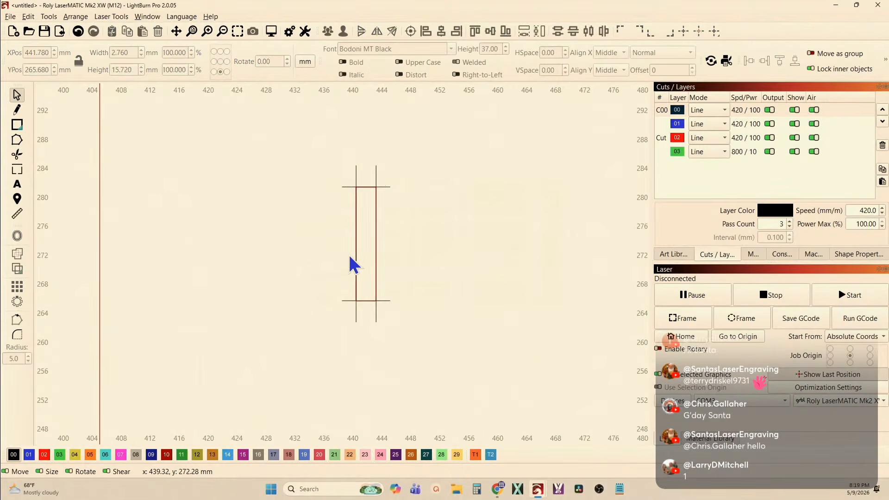
Preview the whole square design with its inner slot and overrunning lines in a maximized preview window
scroll(342, 266, down, 3)
scroll(332, 276, down, 4)
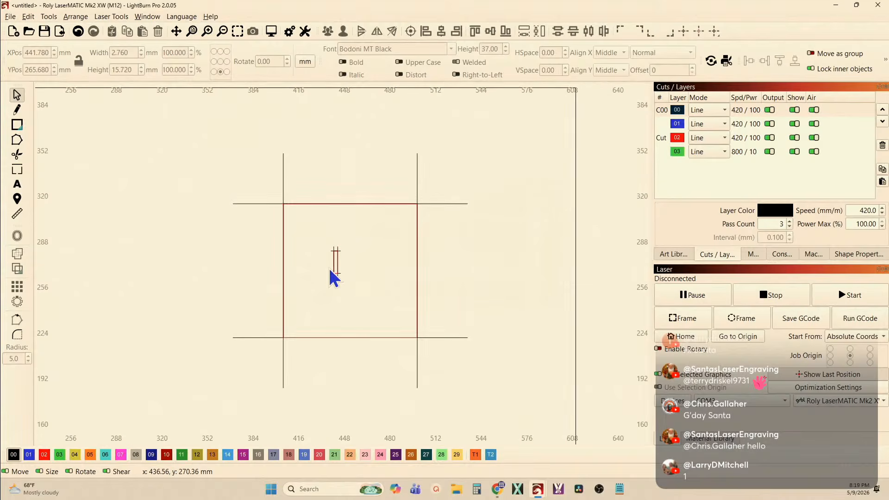
drag(181, 112, 502, 430)
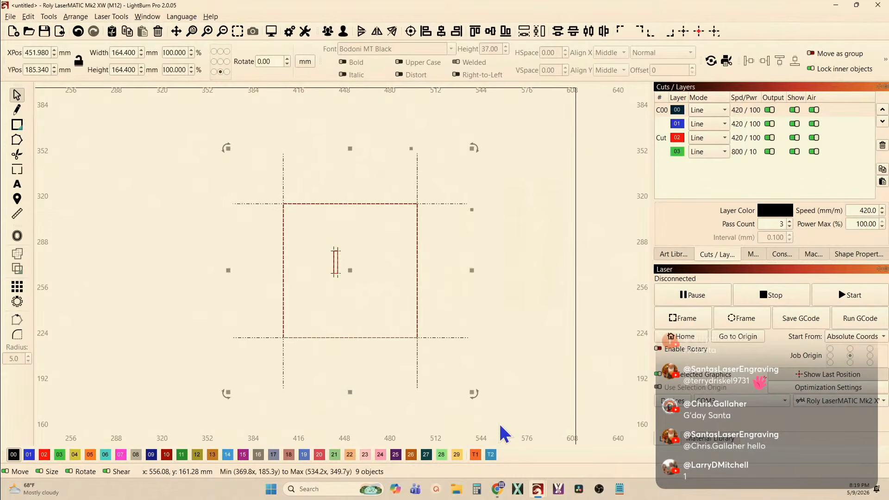
click(274, 35)
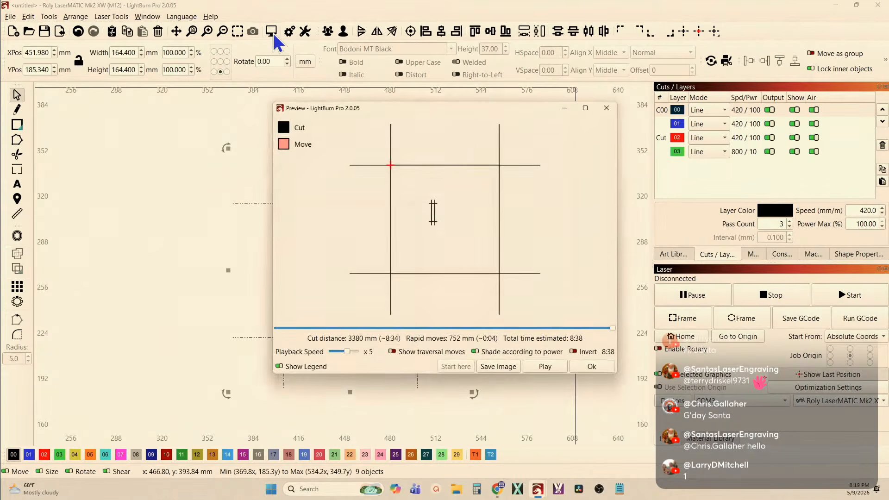
click(584, 111)
Examine the kerf-offset cut paths against the overrunning lines at the narrow inner slot and the outer square's upper-left corner
scroll(419, 195, up, 6)
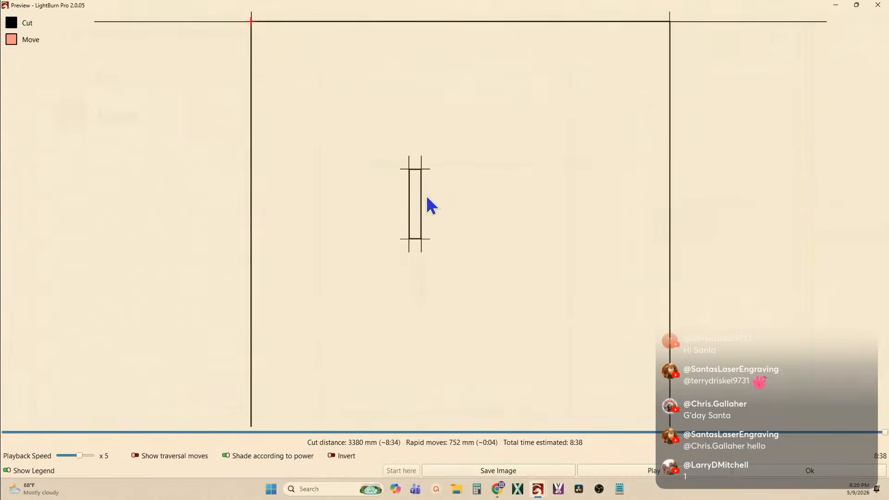
scroll(406, 171, up, 4)
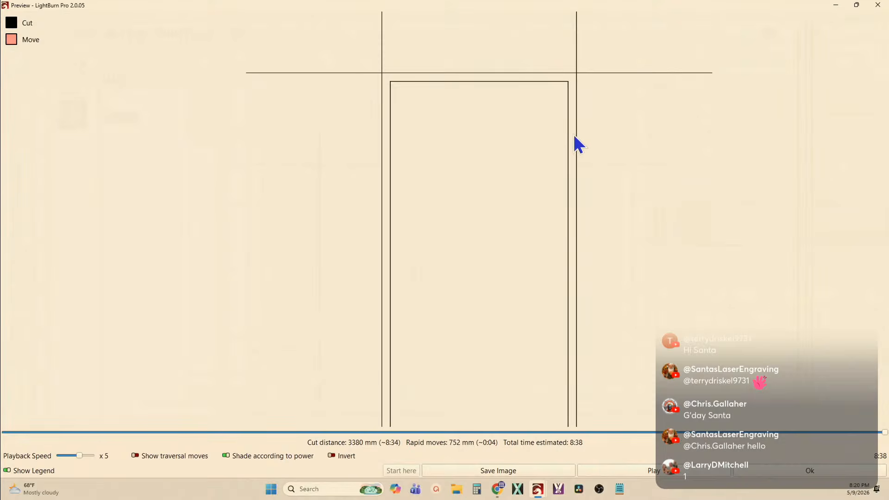
scroll(574, 139, down, 3)
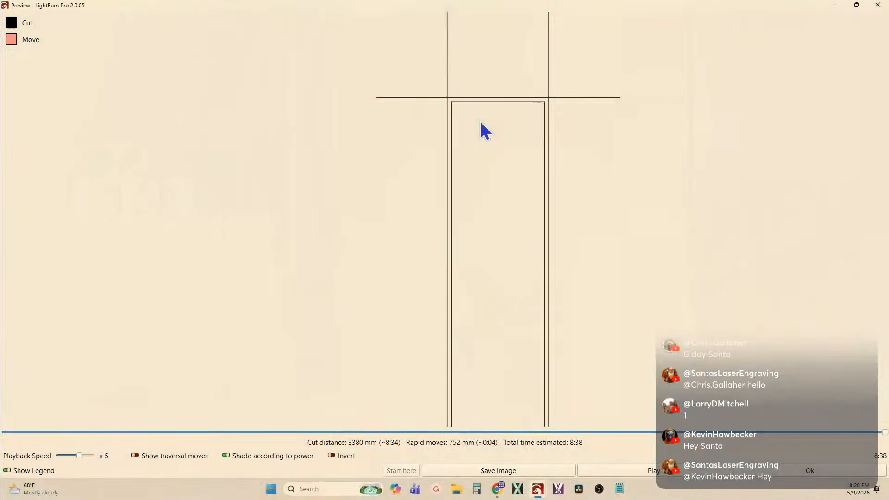
scroll(480, 122, down, 10)
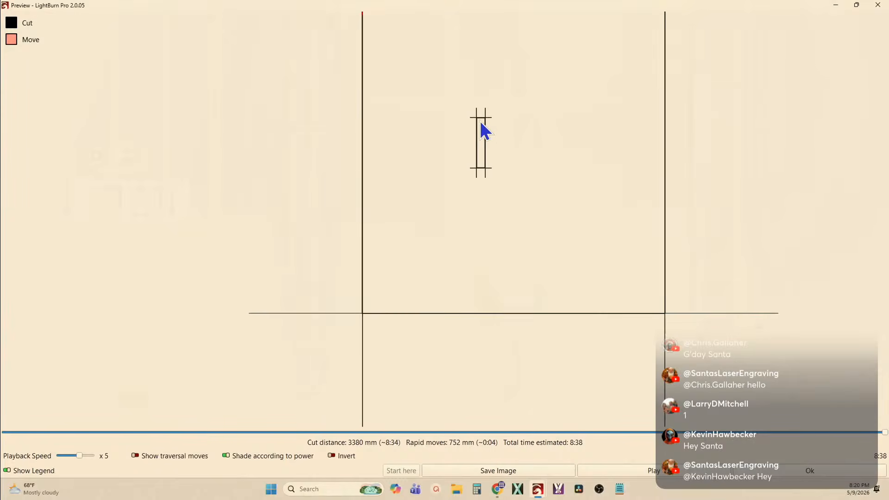
drag(395, 132, 408, 230)
scroll(393, 99, up, 10)
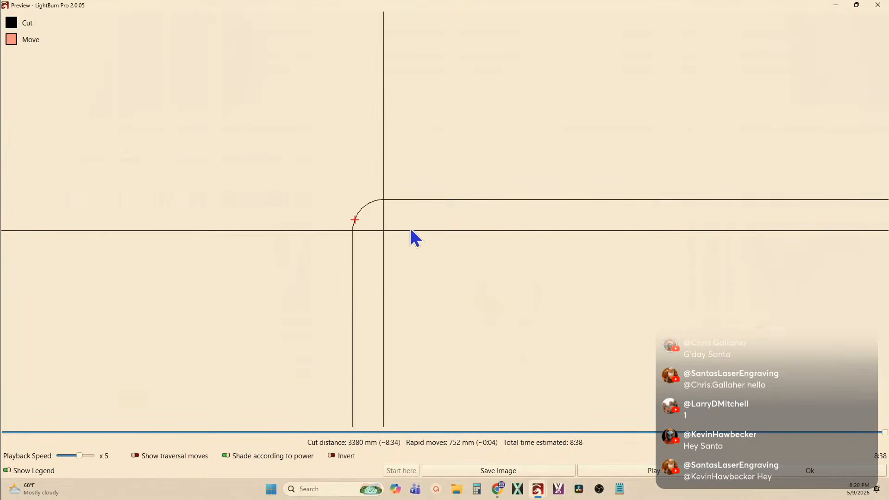
scroll(371, 240, down, 6)
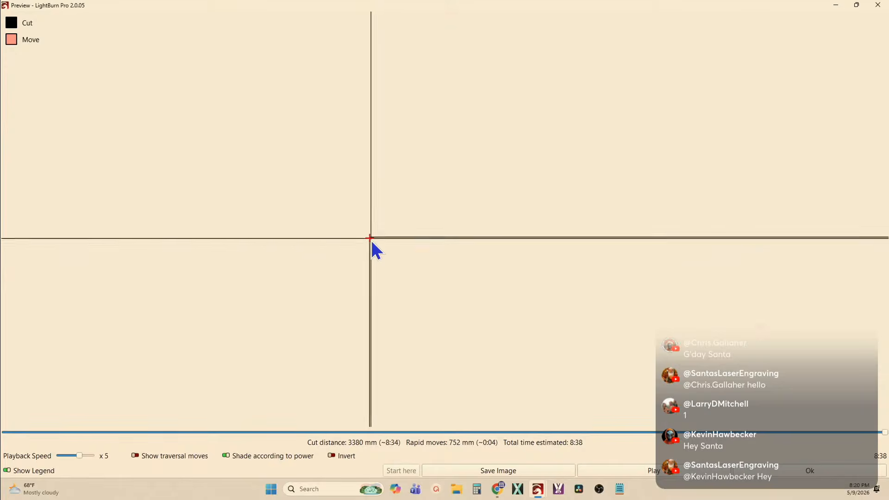
scroll(465, 311, up, 8)
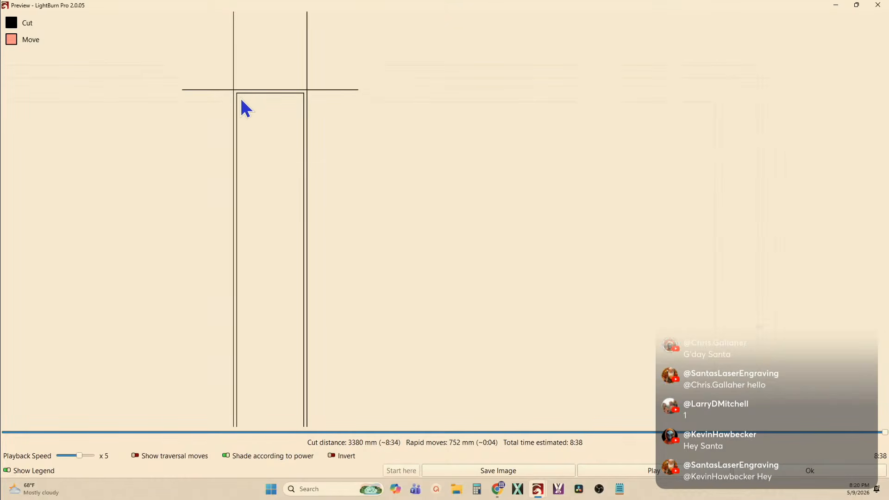
scroll(236, 100, up, 3)
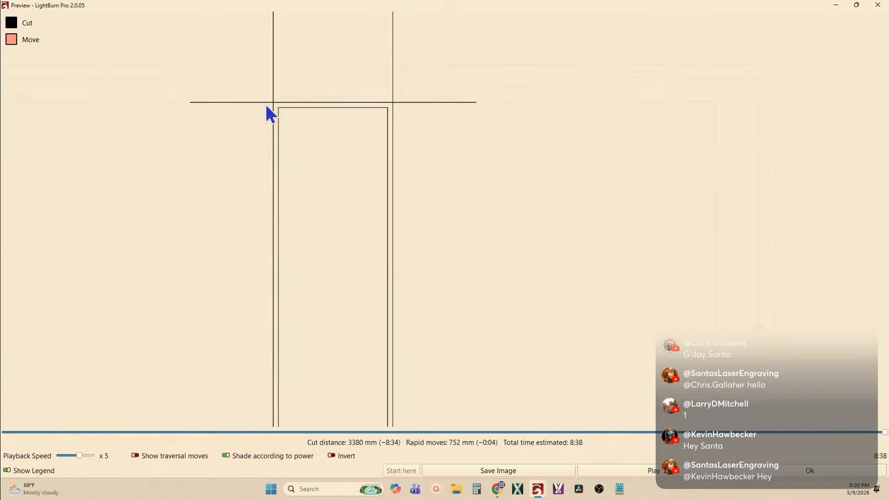
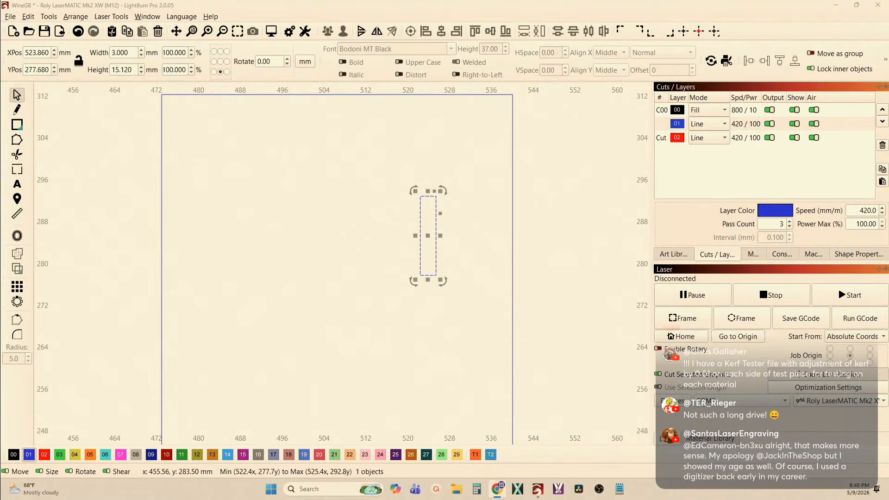
Draw a vertical line about 21.6 mm long down the narrow rectangle's left edge, from its upper corner to below the rectangle
click(20, 113)
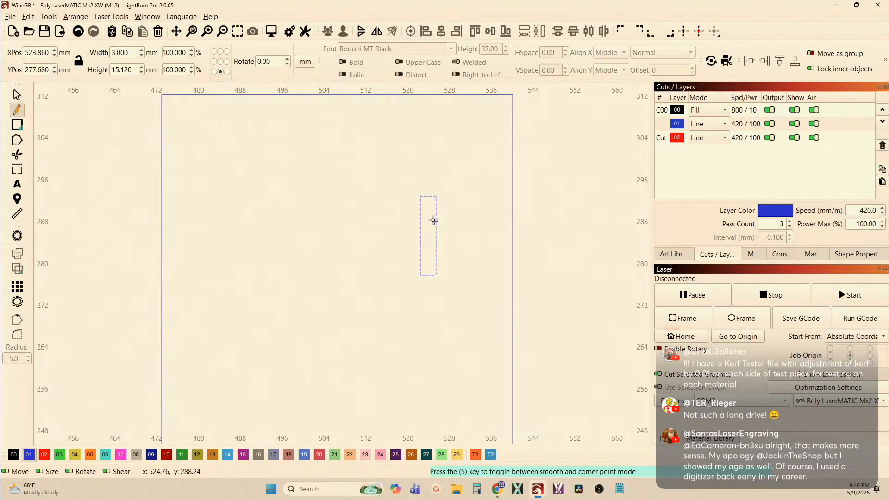
scroll(405, 202, up, 2)
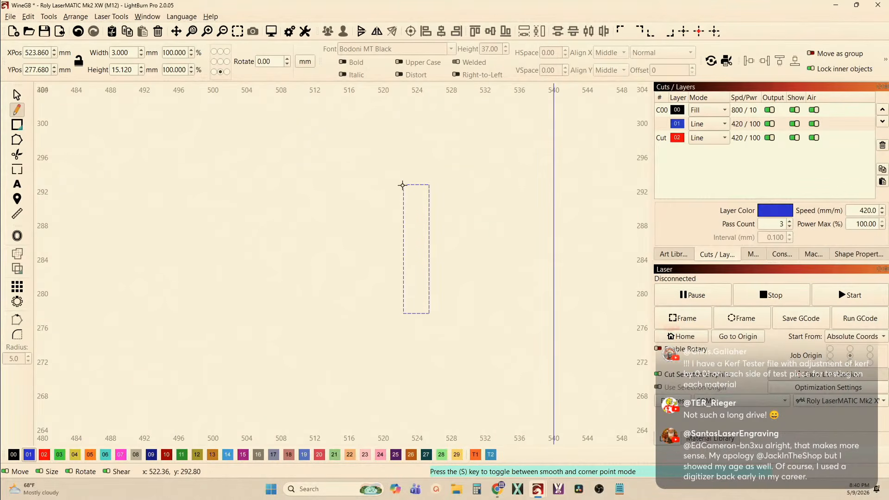
click(403, 184)
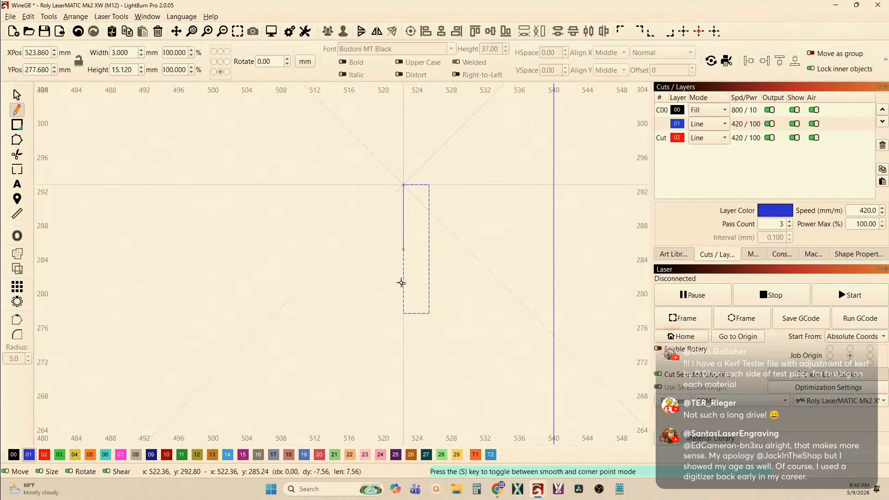
click(401, 369)
key(Escape)
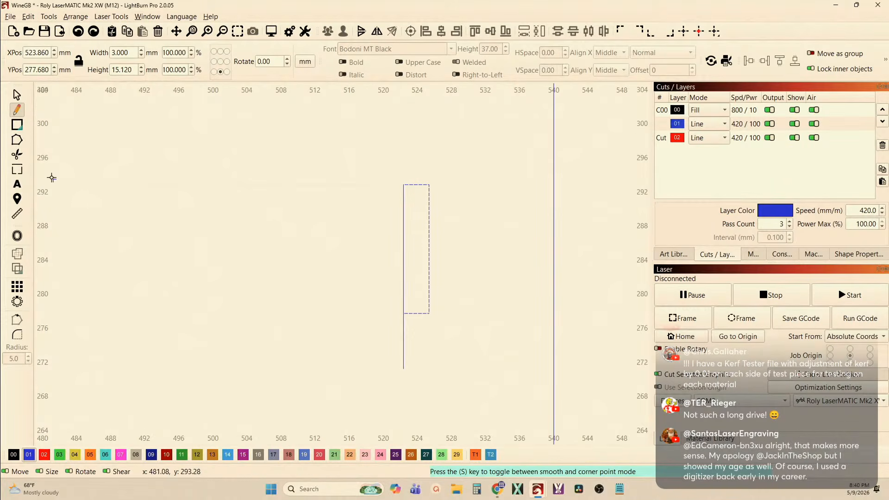
click(16, 94)
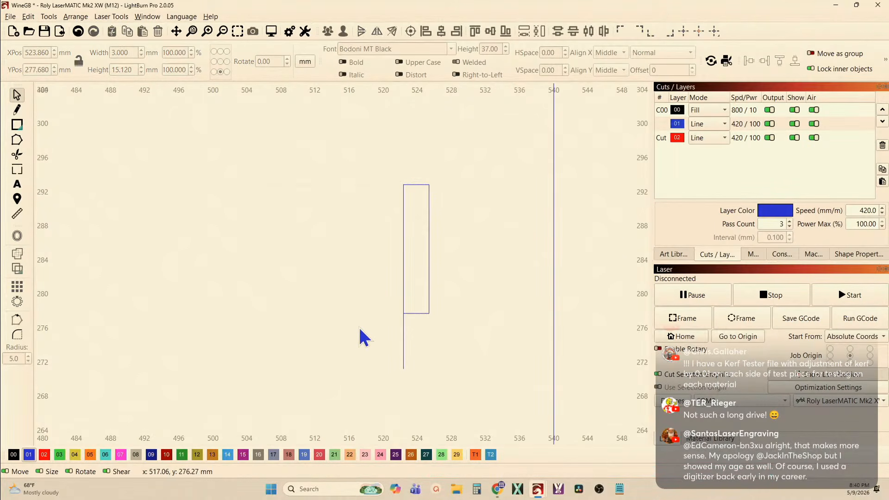
Copy the vertical line onto the narrow rectangle's right edge and shift the left line up so both overrun the rectangle's ends
drag(421, 353, 383, 336)
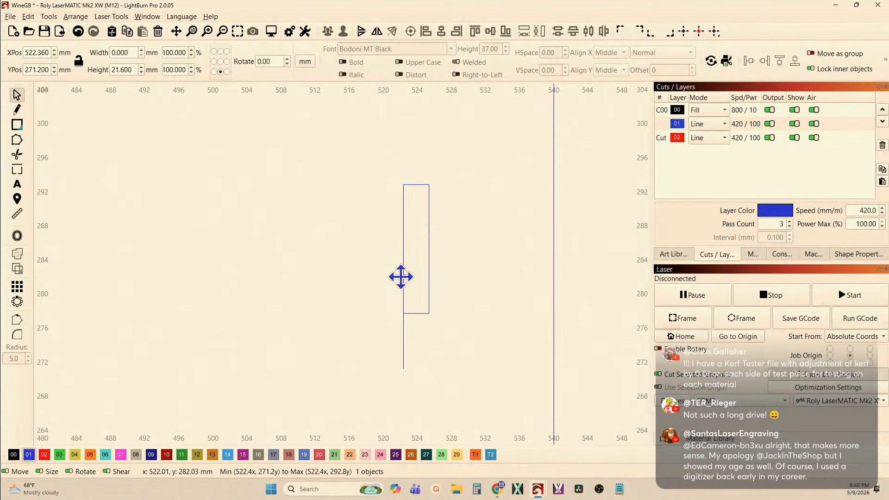
drag(401, 277, 430, 251)
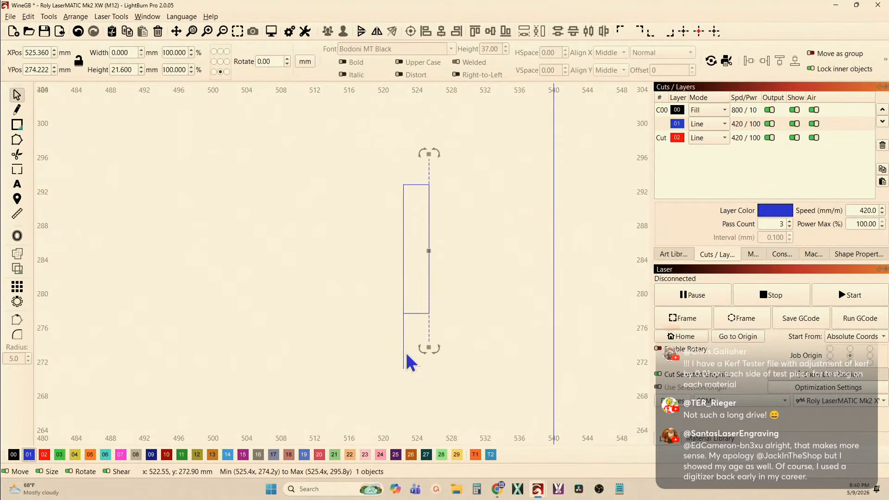
click(402, 345)
click(403, 327)
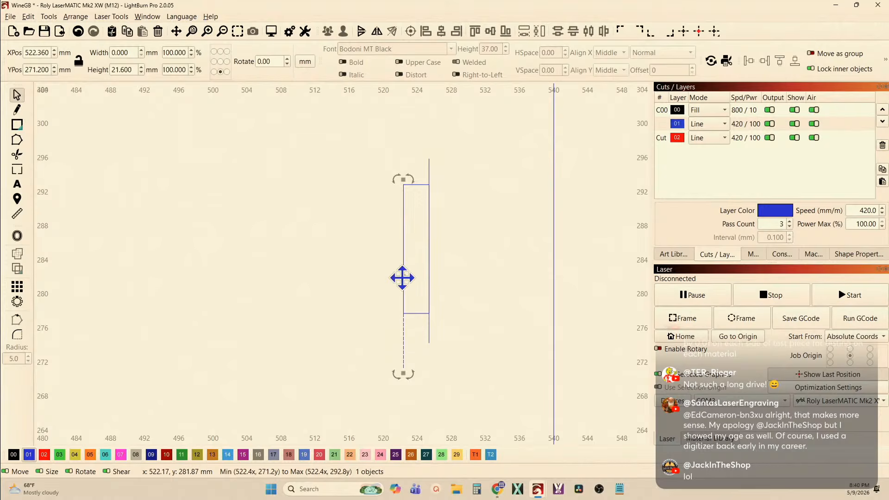
drag(400, 276, 403, 249)
click(382, 179)
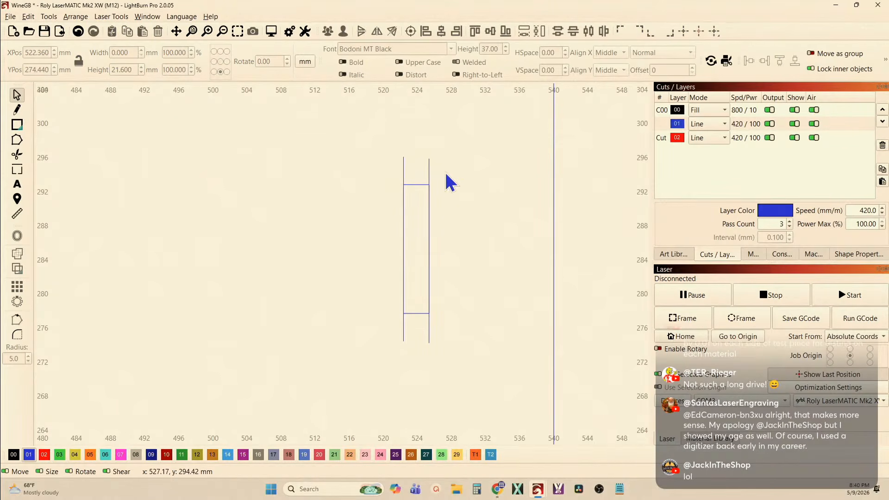
Duplicate a vertical line, rotate the copy horizontal, and place one horizontal line along each short edge of the narrow rectangle
drag(426, 168, 426, 169)
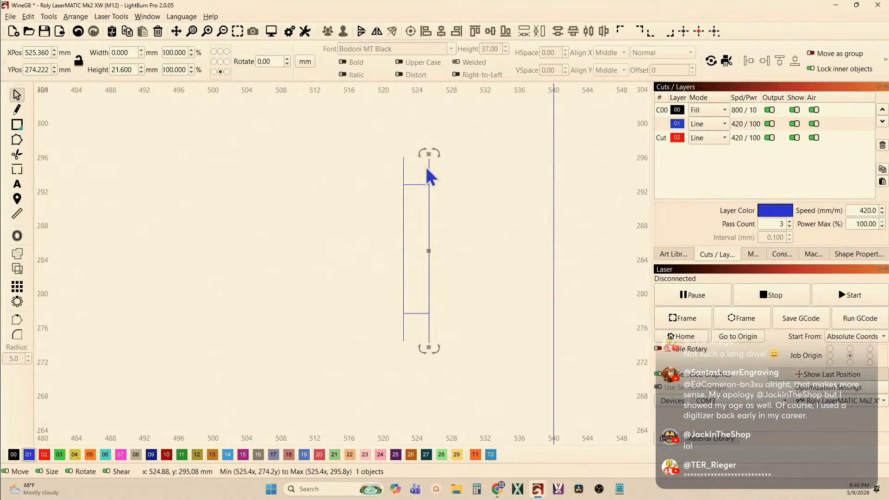
key(ctrl+d)
key(period)
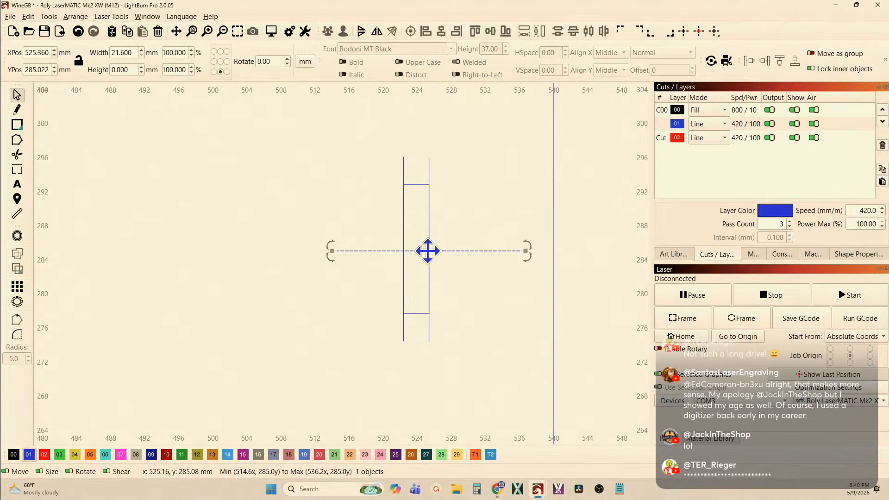
drag(428, 250, 417, 185)
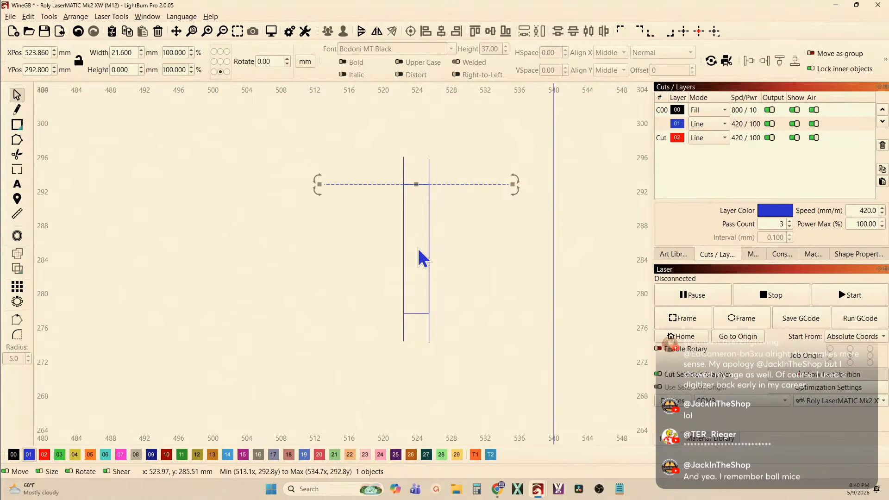
shift+click(421, 313)
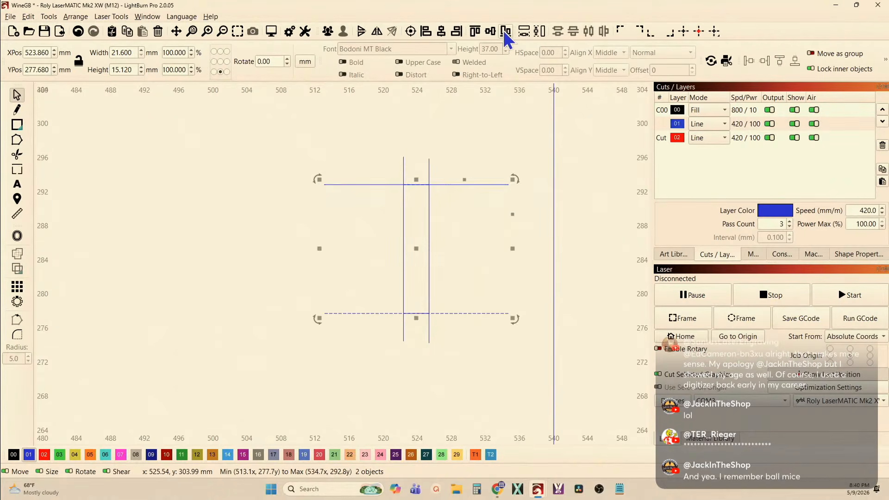
click(324, 162)
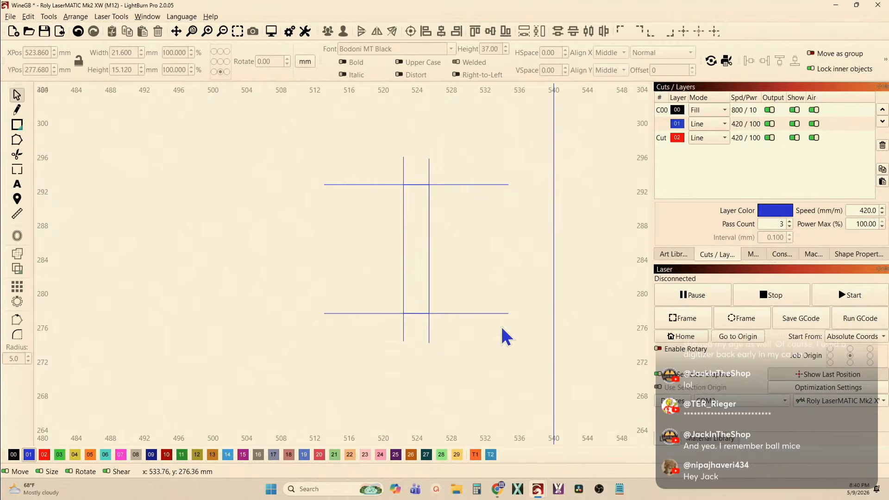
Assign the four overrunning lines to layer 00 and group them
drag(507, 336, 379, 143)
click(16, 455)
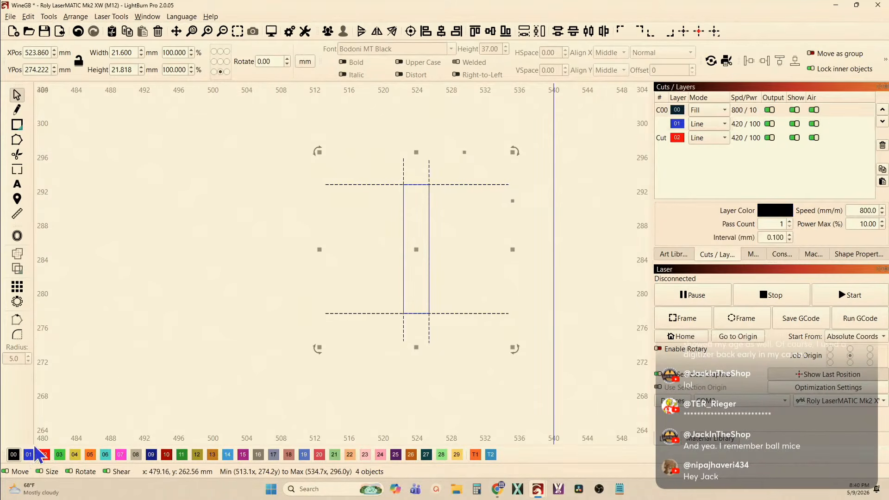
click(328, 32)
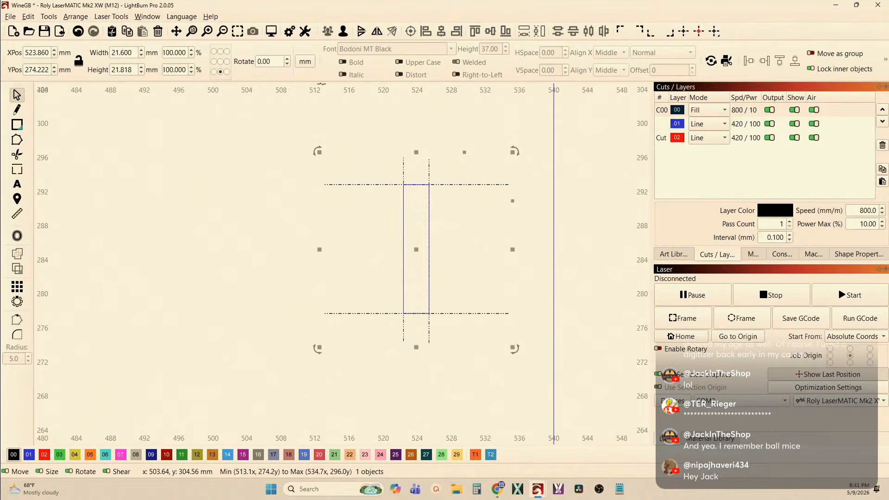
click(292, 132)
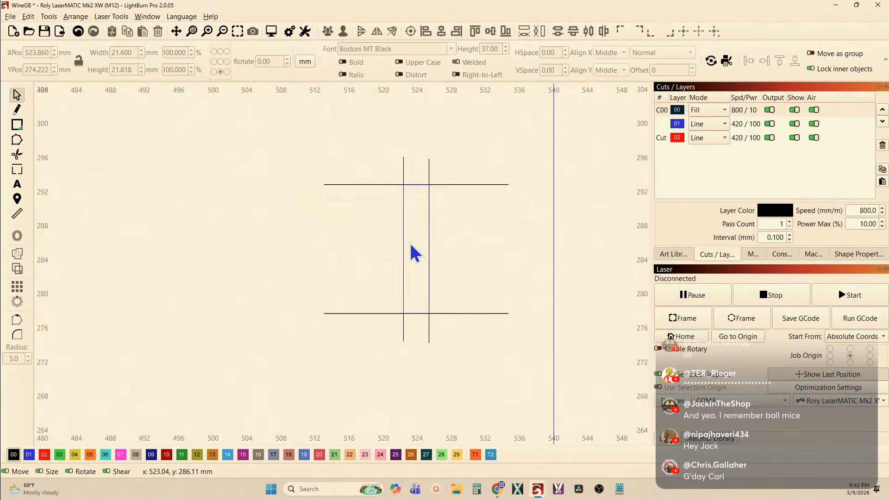
Assign the narrow rectangle and the outer square to layer 02
scroll(413, 252, down, 1)
drag(377, 184, 468, 327)
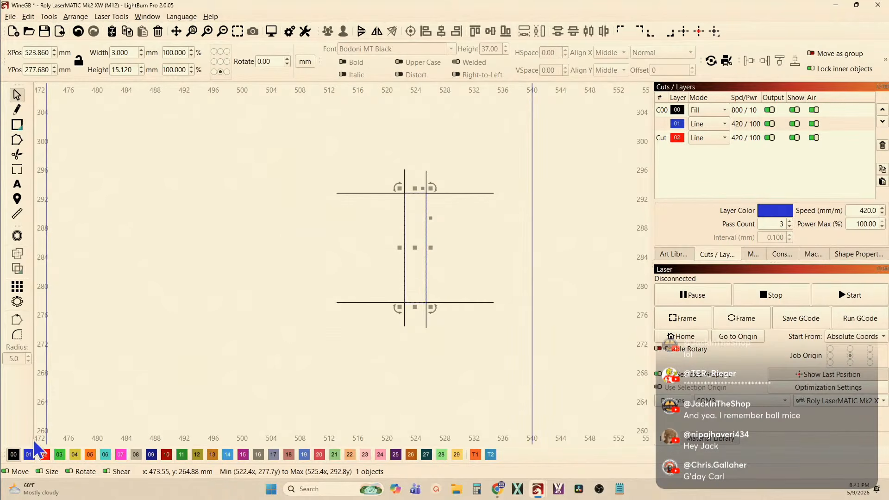
click(44, 454)
shift+click(533, 376)
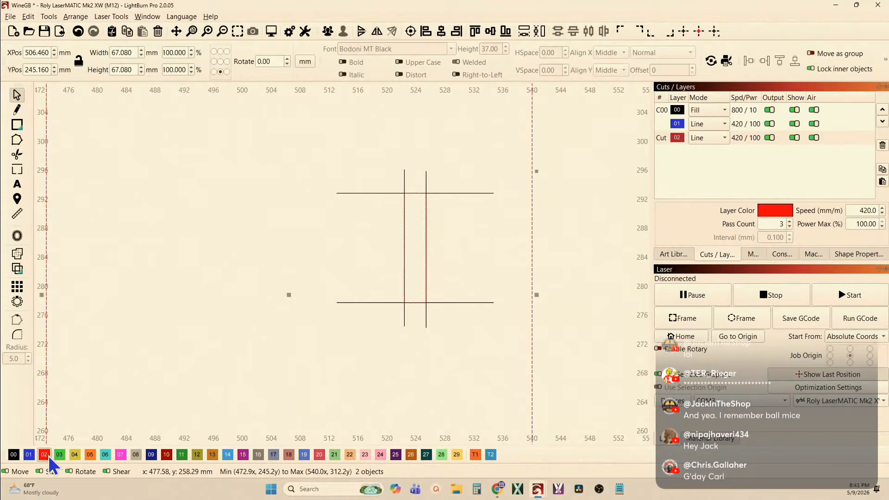
click(199, 418)
Preview the whole square design with the unclosed fill shapes skipped, and close the preview
scroll(204, 407, down, 3)
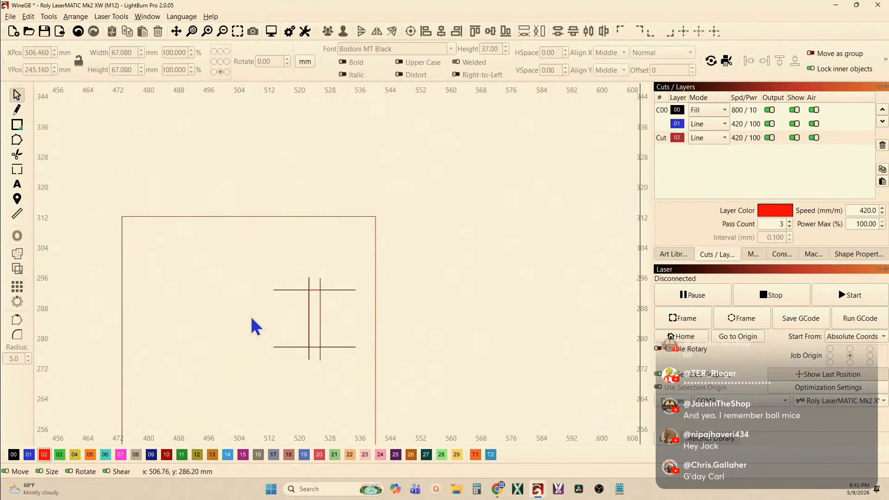
scroll(204, 276, down, 2)
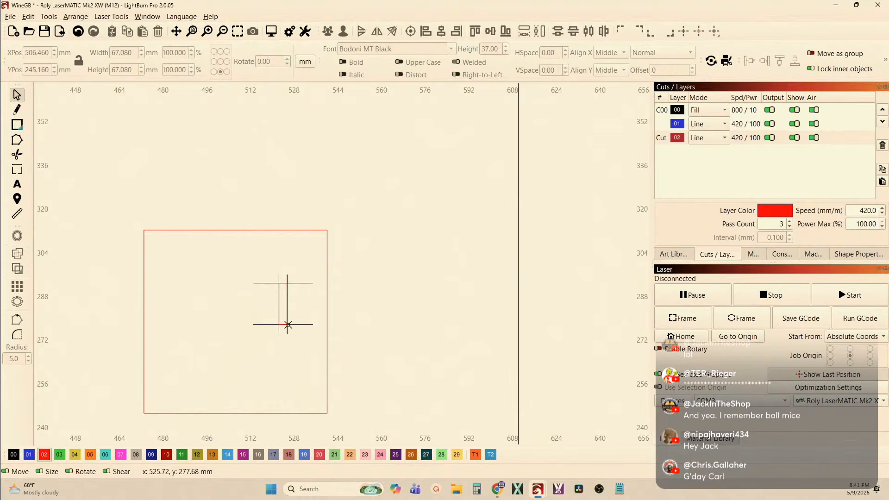
drag(106, 166, 381, 416)
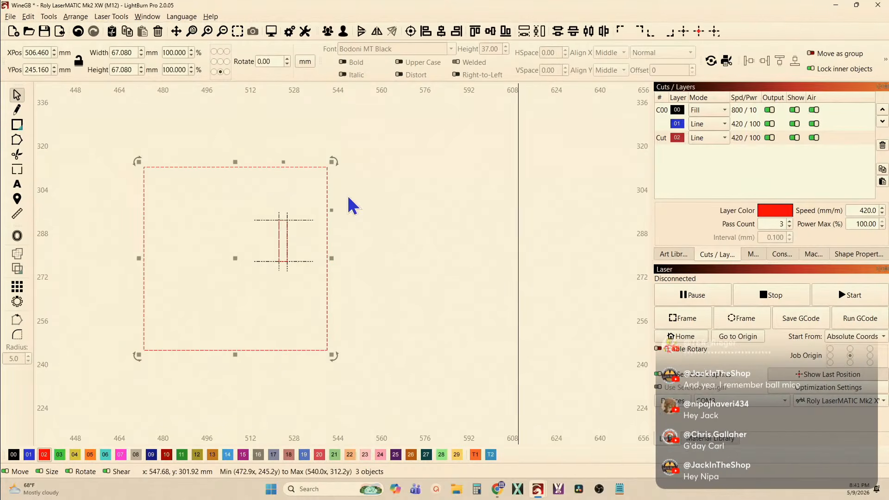
click(272, 33)
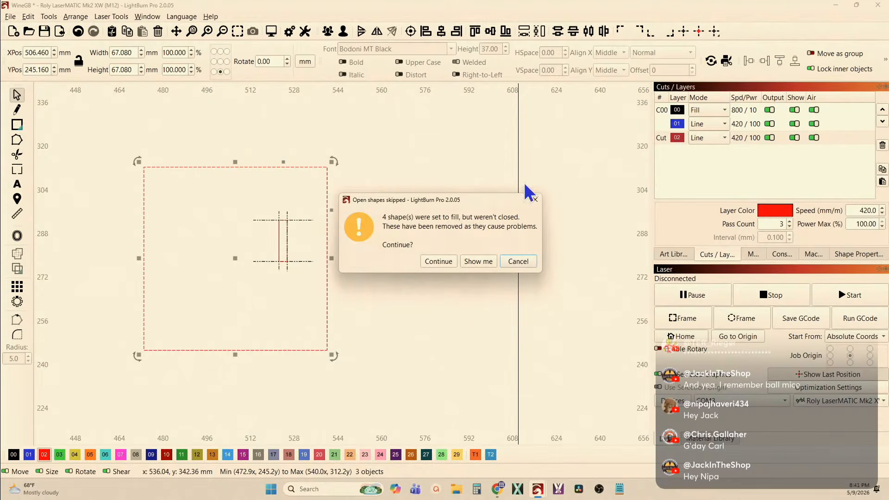
click(438, 261)
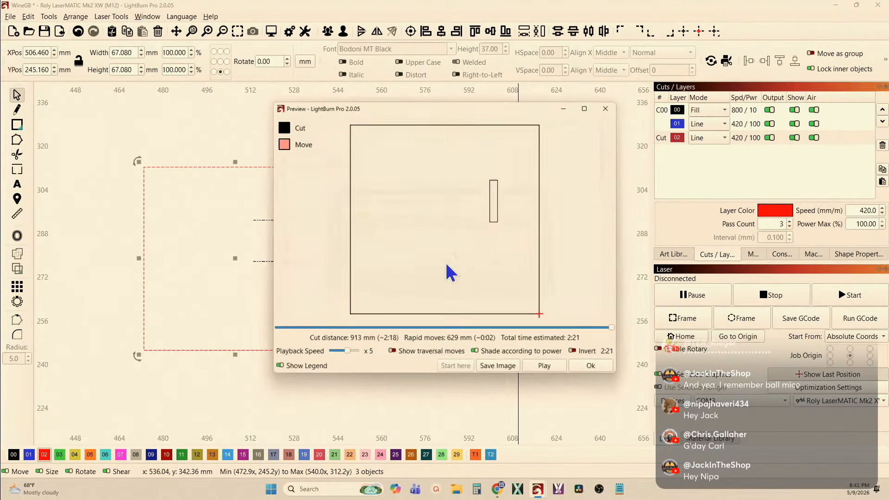
click(603, 108)
Change layer 00 from Fill to Line mode
click(698, 112)
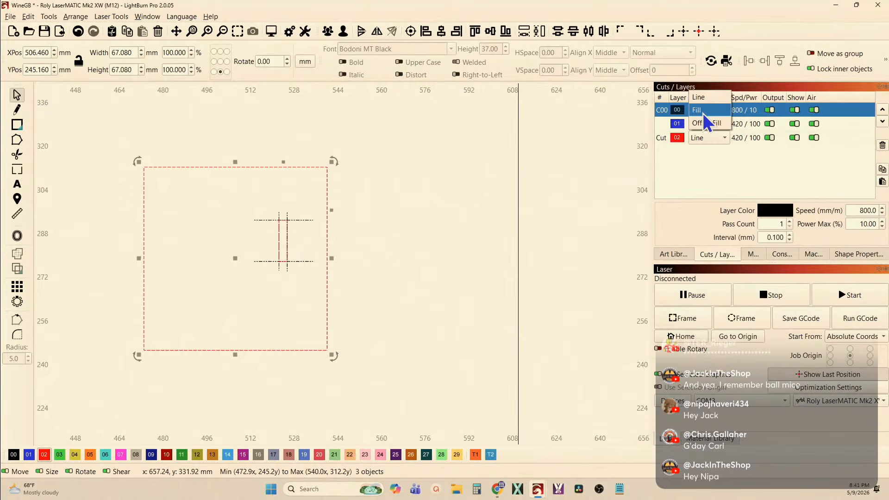
click(699, 97)
click(511, 157)
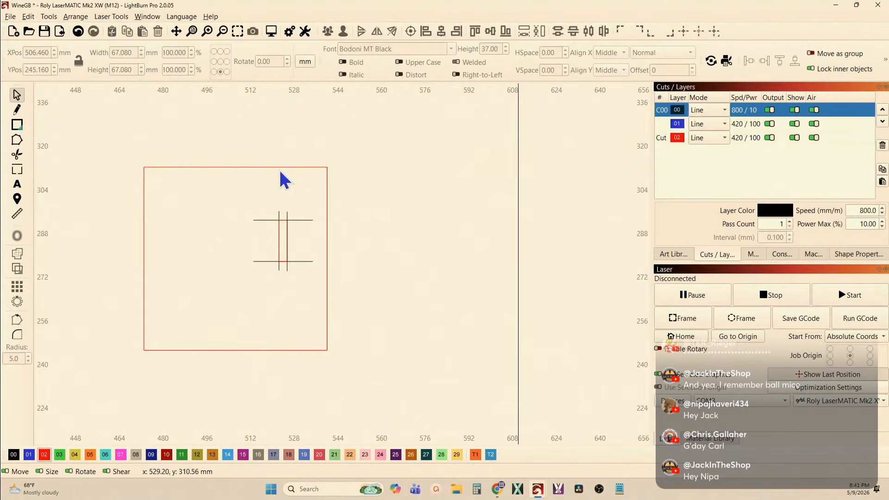
Preview the whole design and examine the kerf-offset slot path against the overrunning lines at the narrow slot
drag(103, 149, 391, 394)
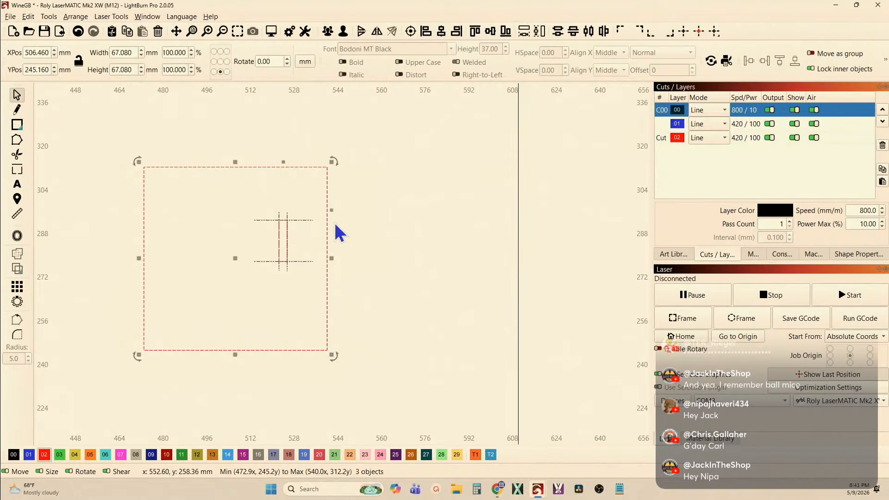
click(272, 32)
scroll(491, 190, up, 5)
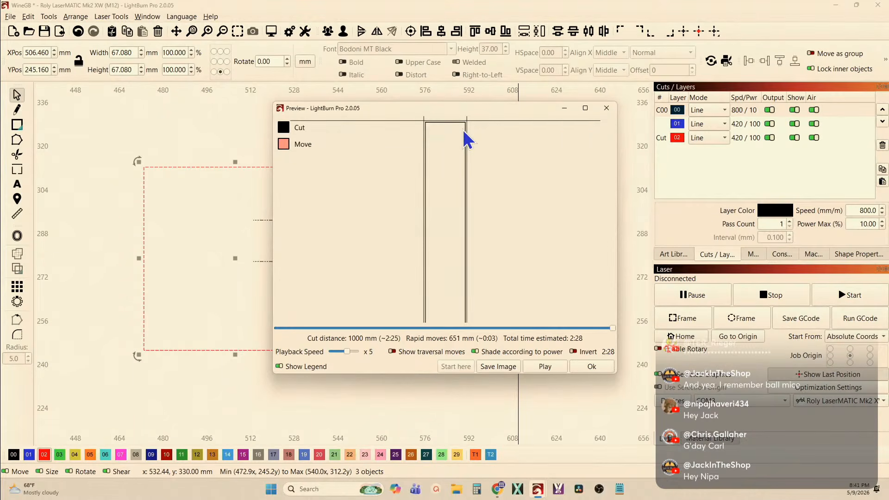
scroll(463, 129, down, 2)
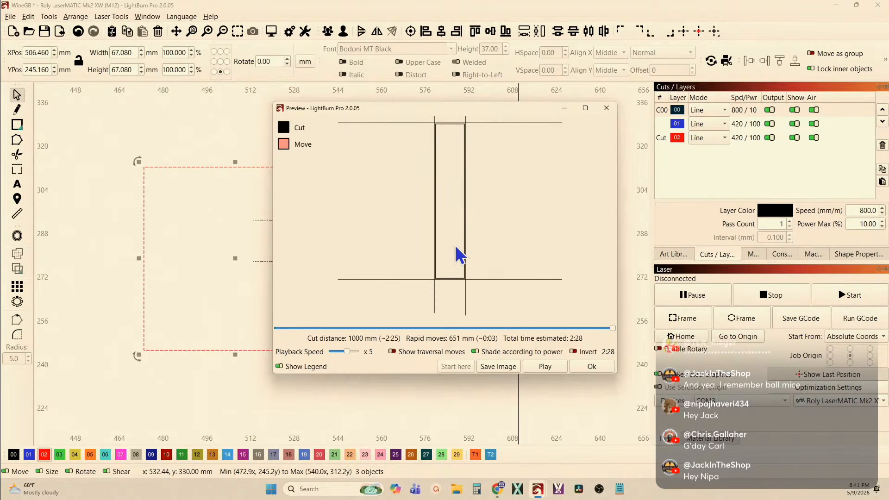
scroll(404, 278, down, 1)
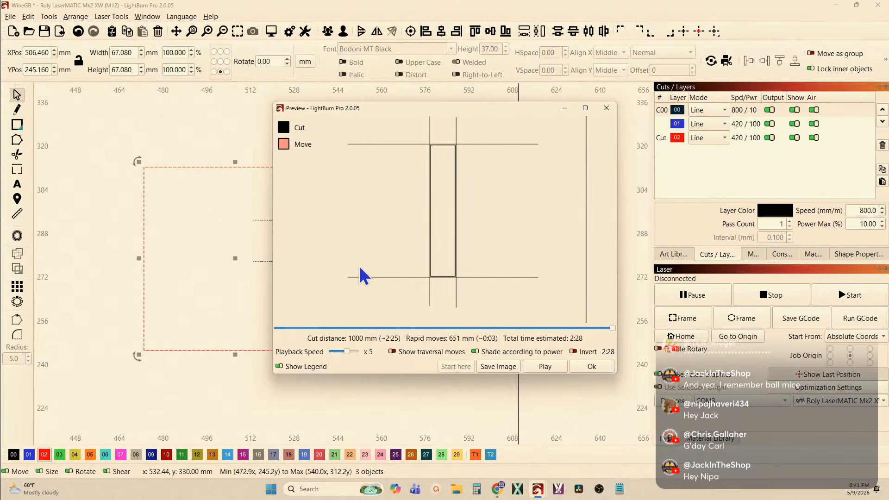
click(609, 108)
Move the narrow slot and its grouped overrunning lines so they are centred across the outer square's right edge
scroll(528, 157, down, 1)
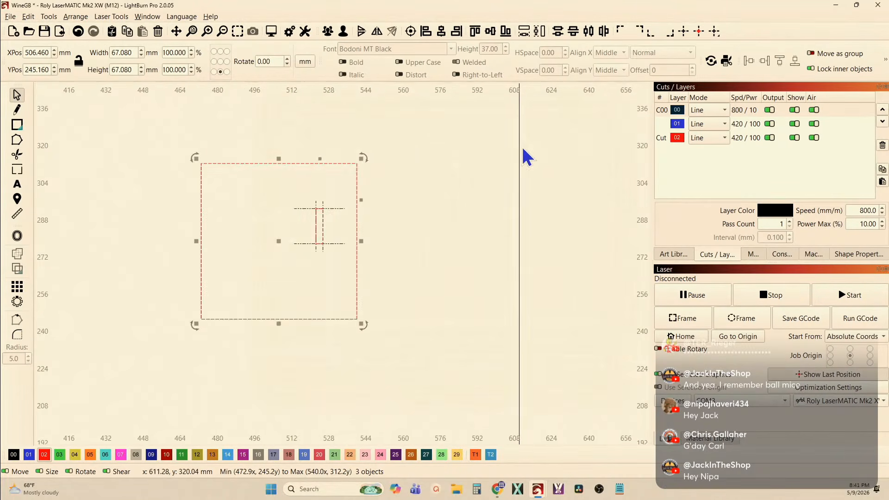
scroll(347, 223, up, 4)
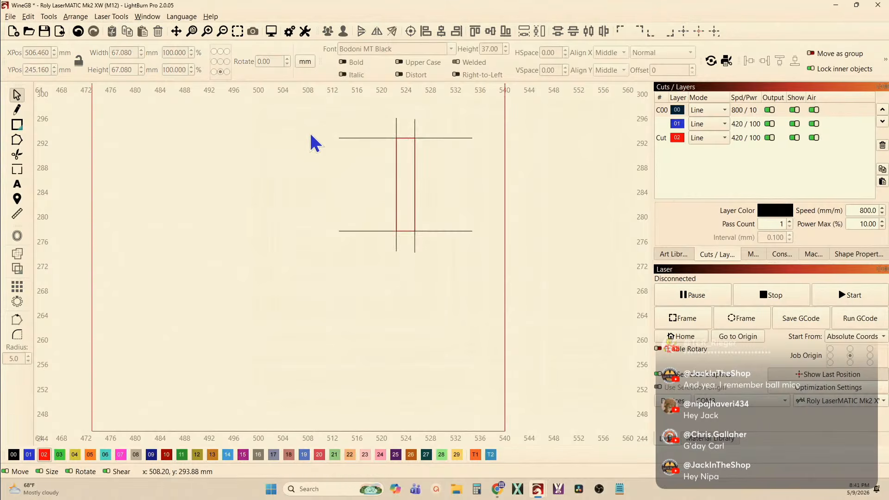
drag(316, 101, 509, 294)
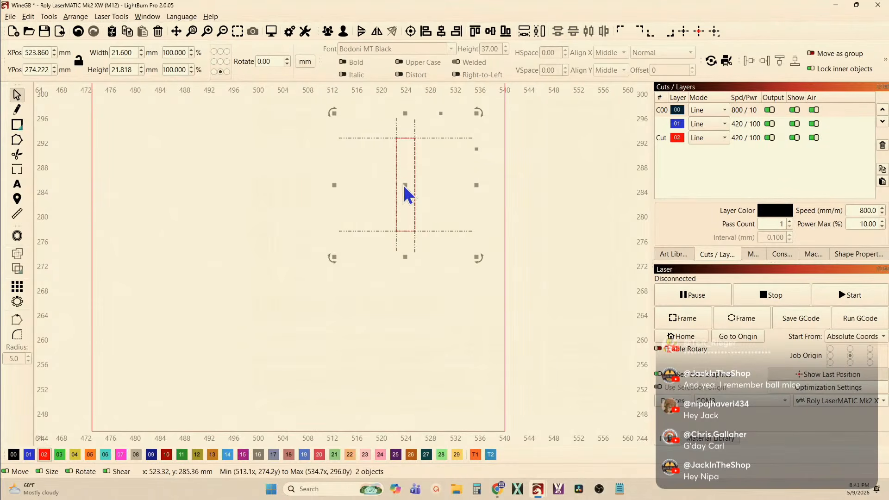
drag(401, 185, 503, 202)
Preview the whole design and examine the slot's kerf-offset path where it straddles the square's right edge, and close the preview
scroll(503, 257, down, 3)
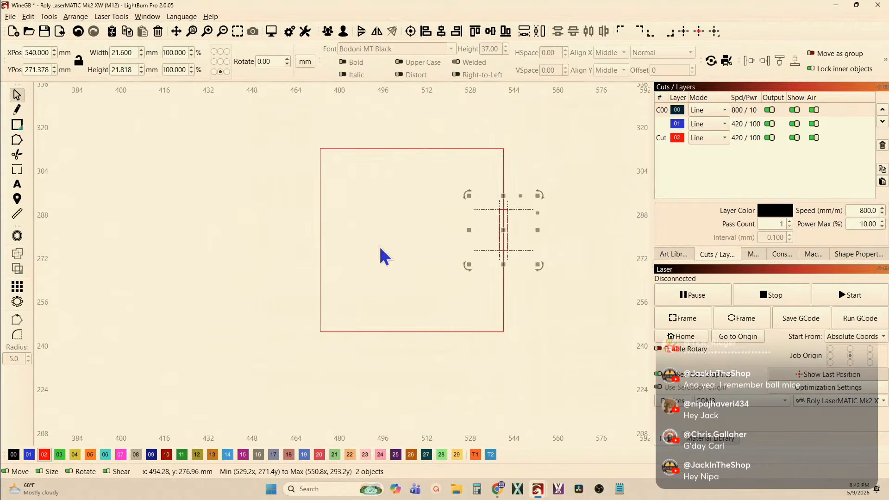
drag(239, 94, 564, 387)
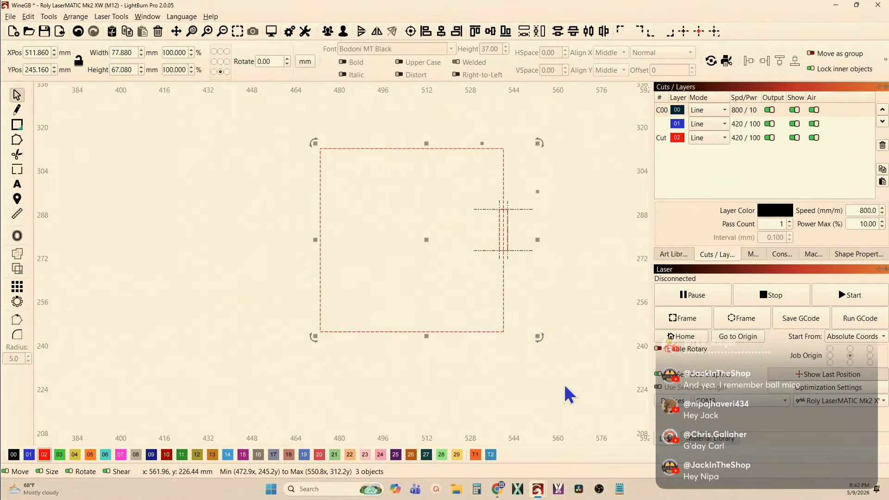
click(271, 33)
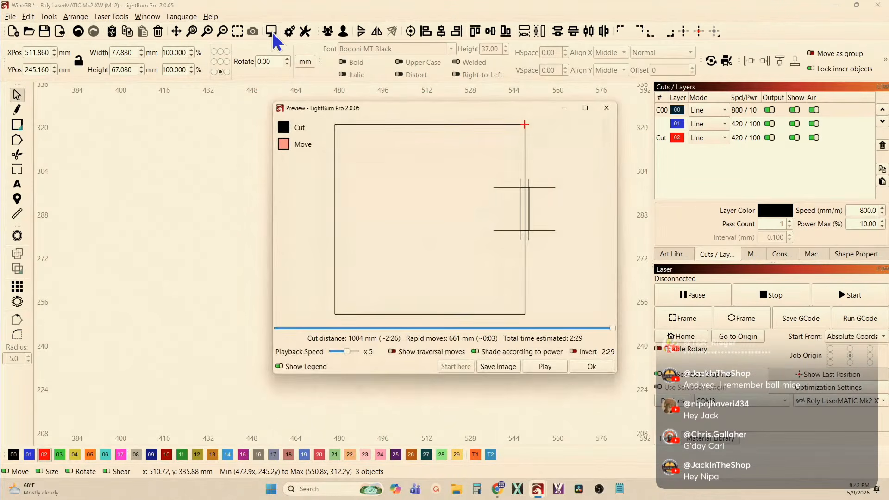
click(585, 107)
scroll(597, 113, up, 5)
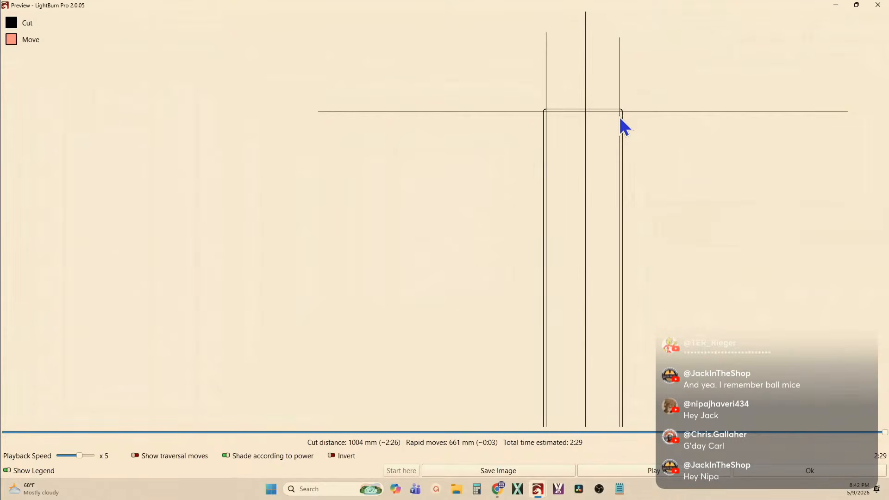
scroll(618, 115, down, 3)
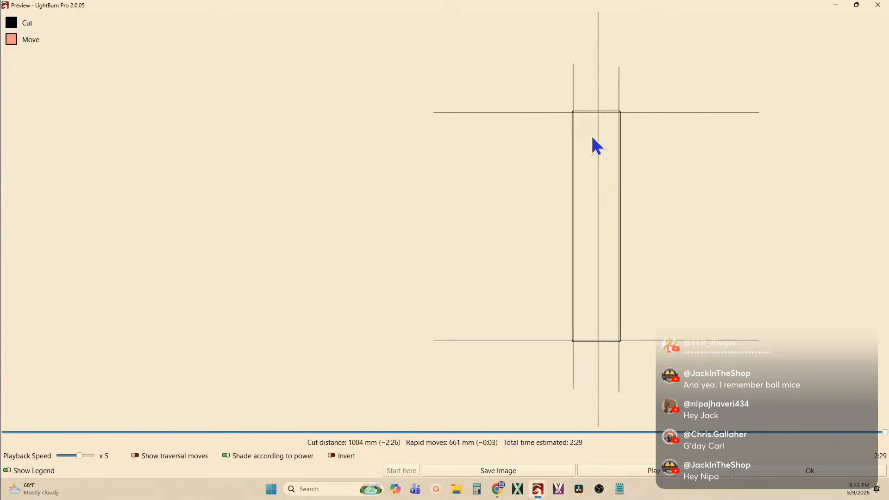
scroll(591, 137, down, 4)
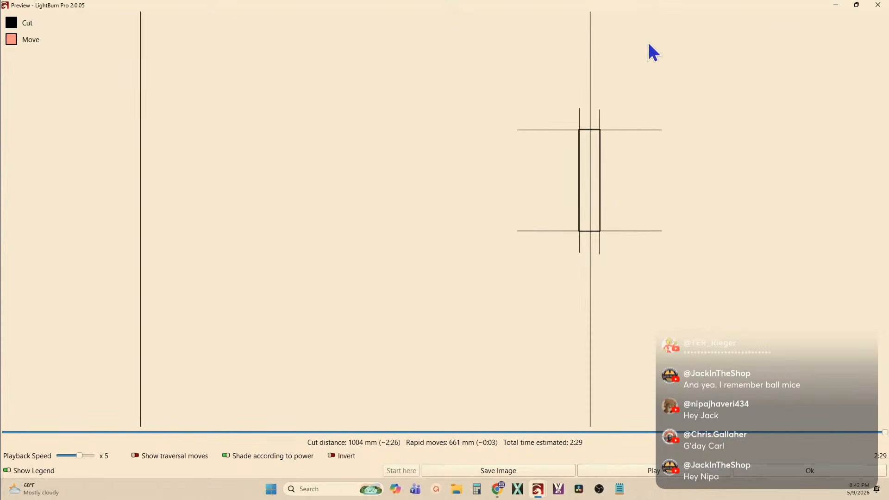
click(877, 5)
Rotate the narrow slot and its grouped overrunning lines together by 180 degrees on the square's right edge
drag(425, 187, 572, 287)
key(period)
key(period)
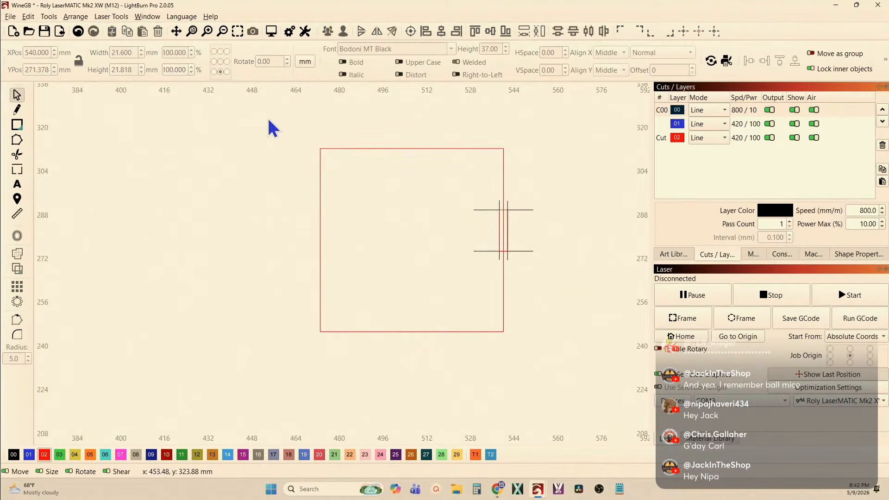
Preview the whole design with the rotated slot and examine the cut paths at the slot's upper end
drag(267, 116, 574, 377)
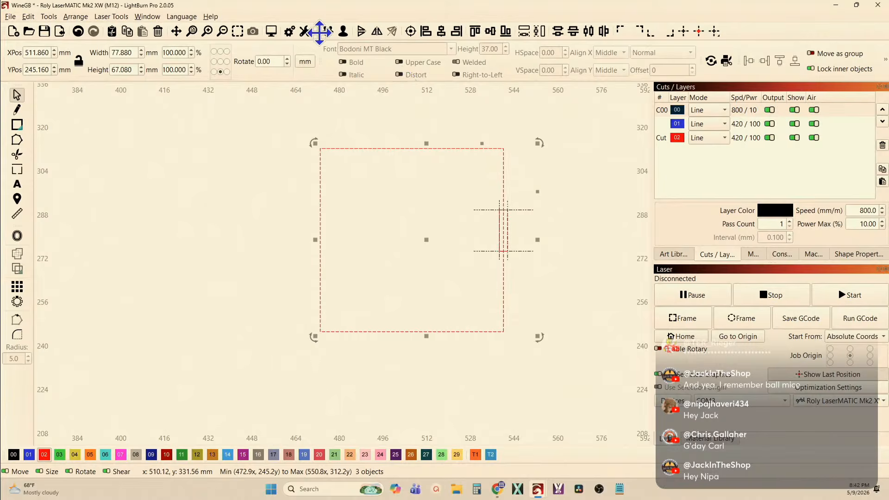
click(271, 31)
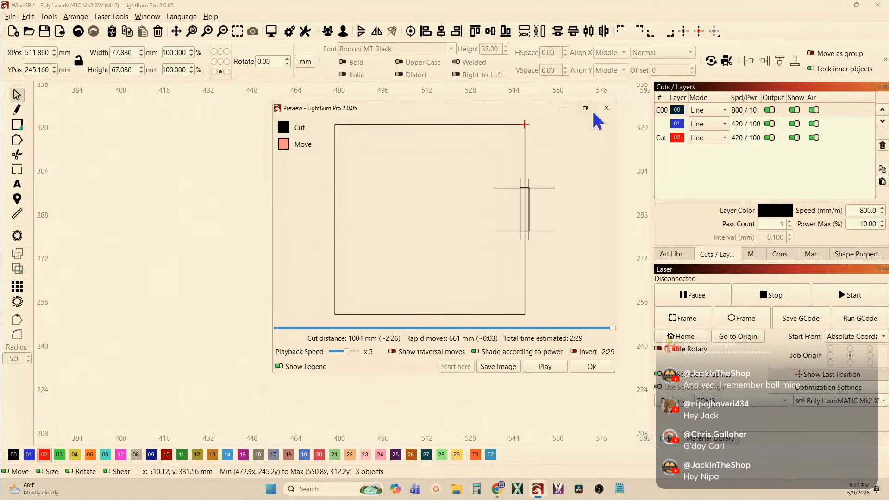
click(585, 108)
scroll(611, 176, up, 5)
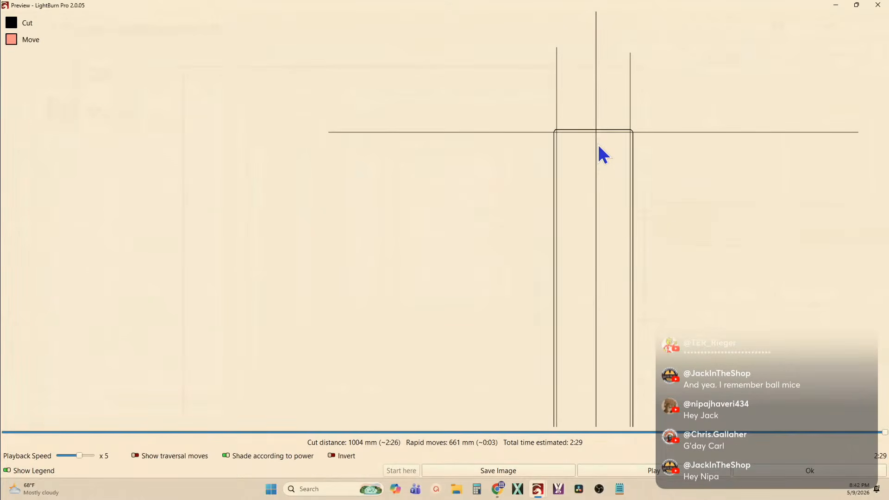
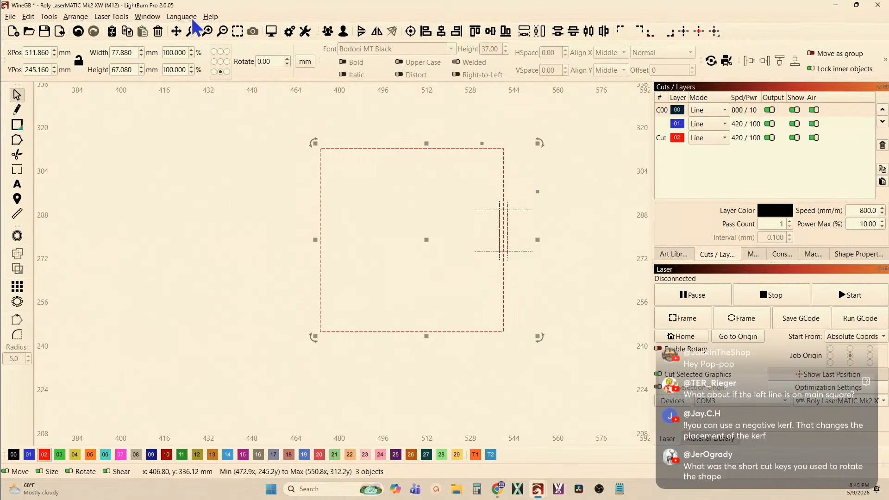
click(208, 17)
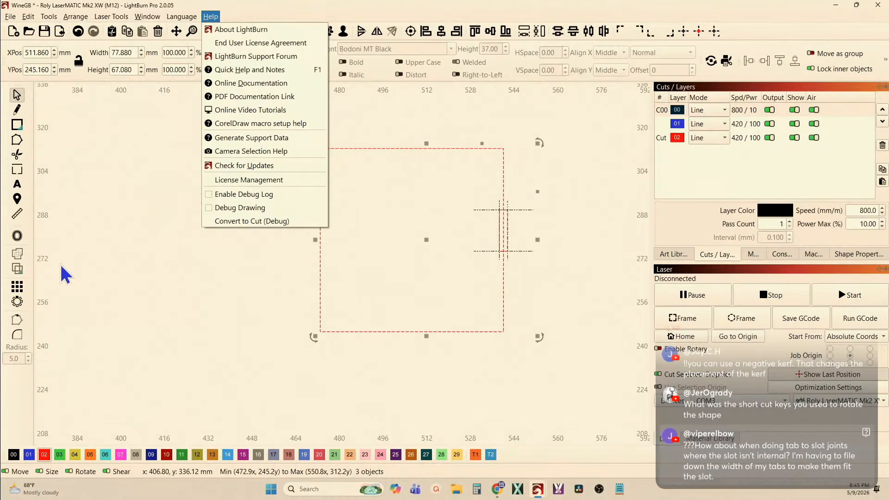
click(52, 292)
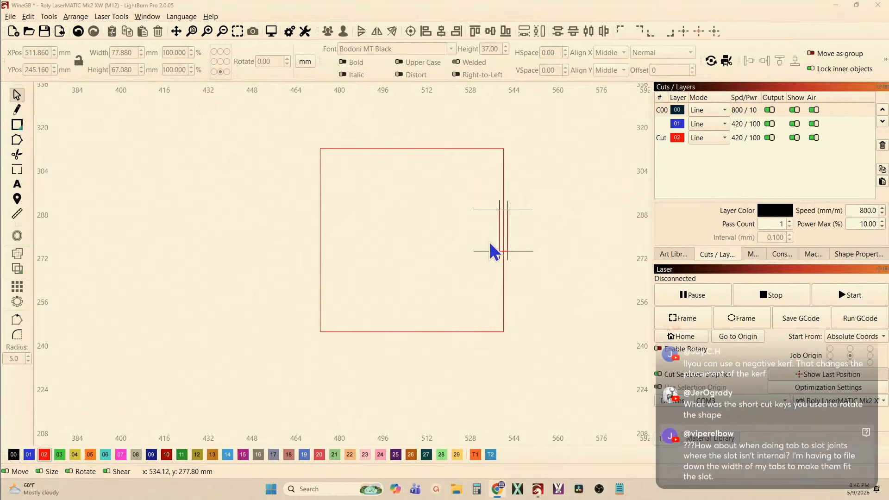
Hide layer 00 so that the overrunning lines around the narrow slot are not displayed
click(499, 231)
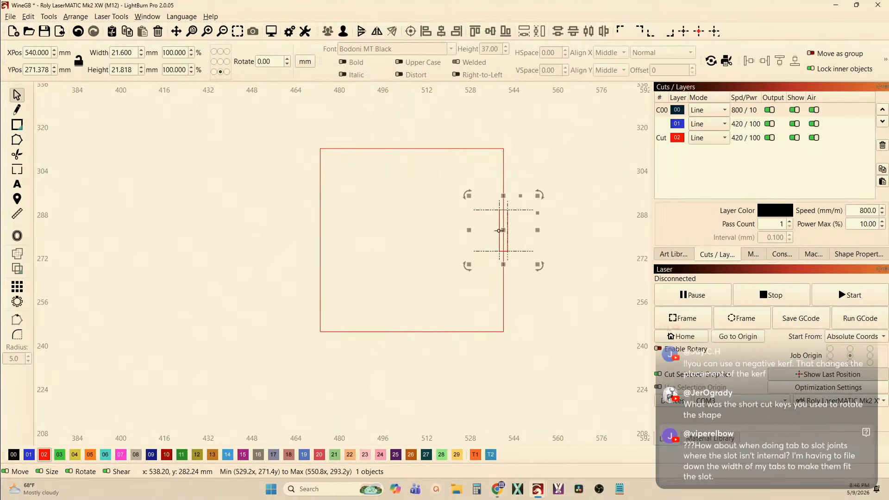
scroll(498, 231, up, 5)
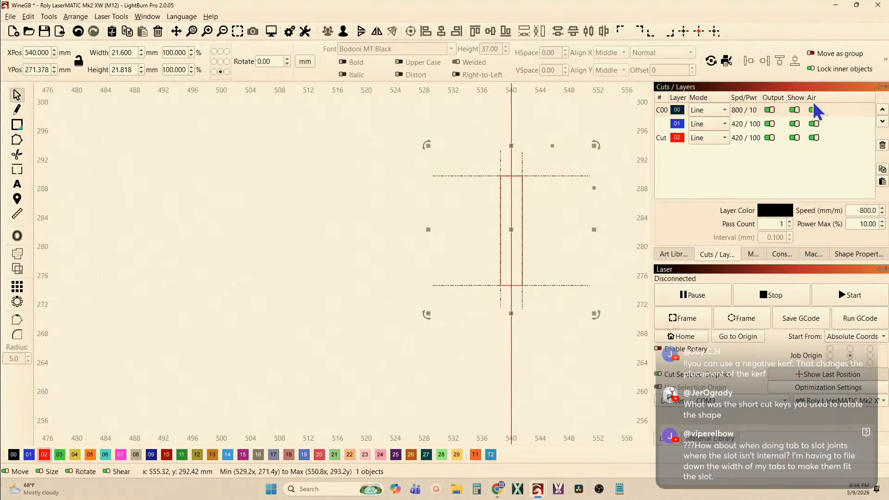
click(794, 110)
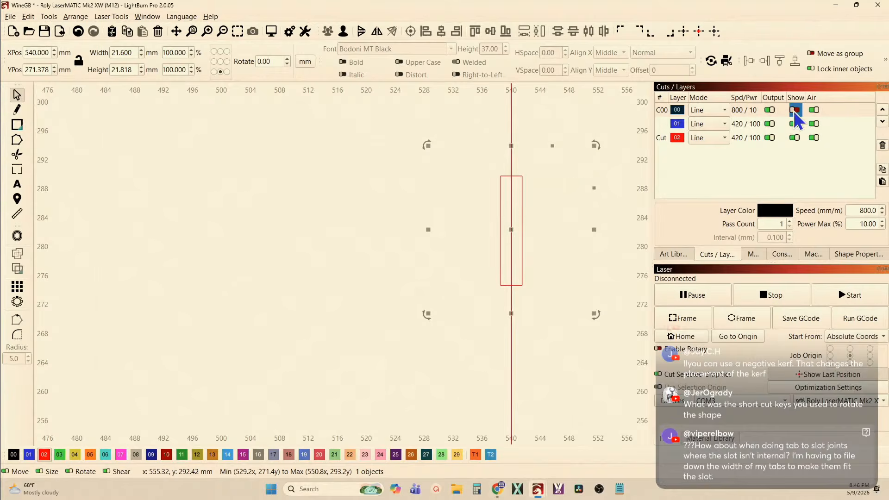
Preview only the narrow slot, move the playback partway back along its kerf-offset path, and close the preview
click(522, 201)
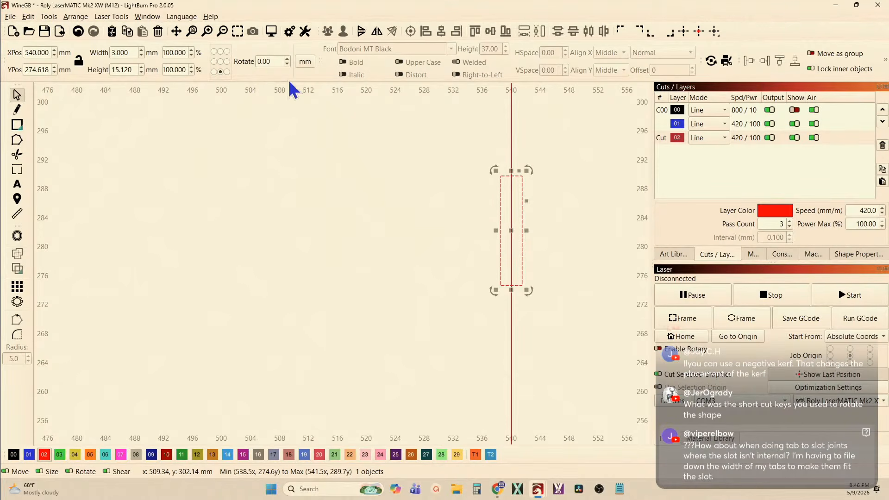
click(270, 34)
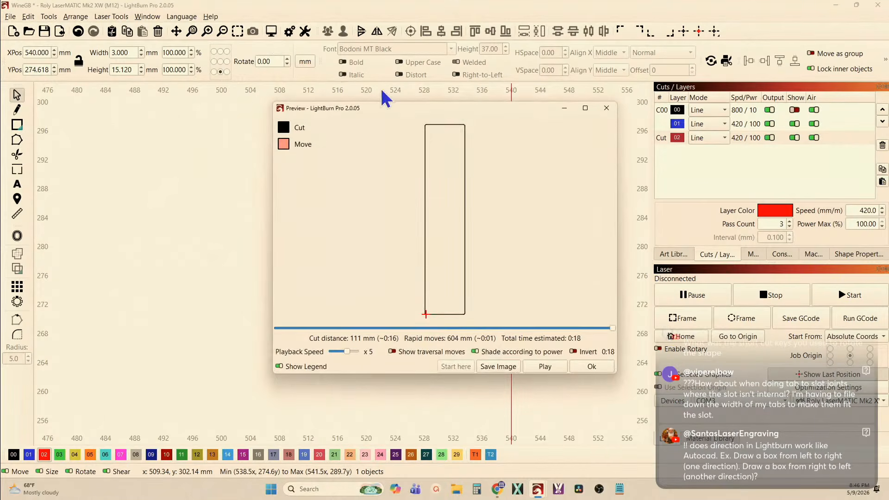
drag(612, 329, 484, 340)
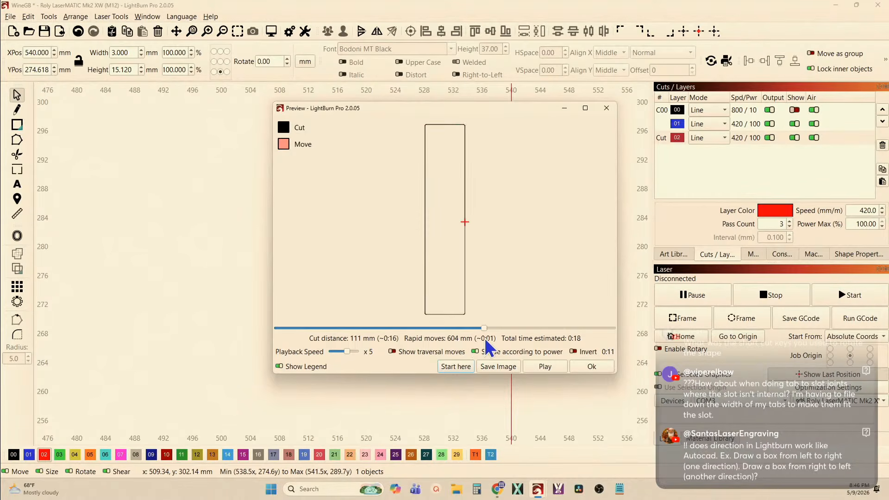
click(606, 107)
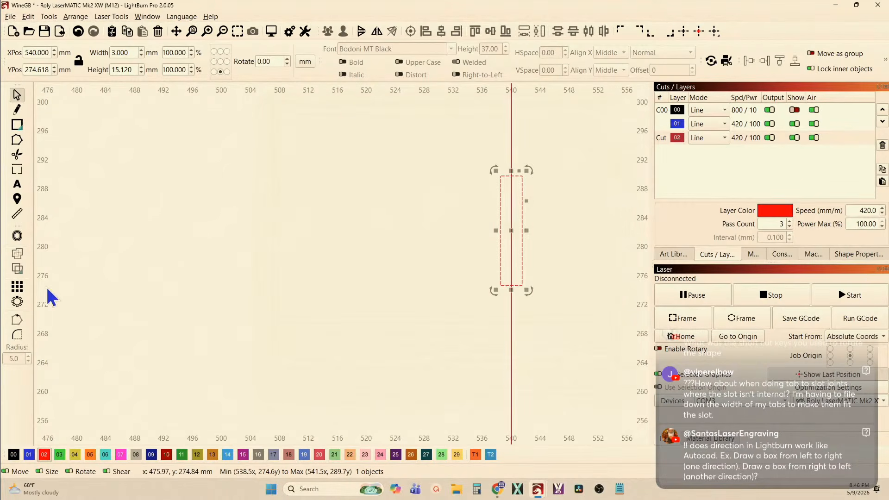
Display the narrow slot's start point and examine the cutting-direction arrow at the slot's upper-left corner
click(20, 324)
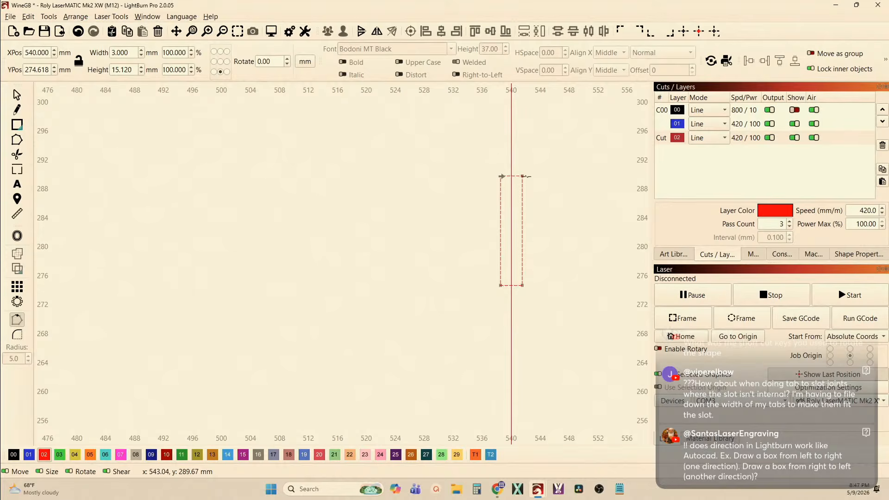
scroll(501, 177, up, 3)
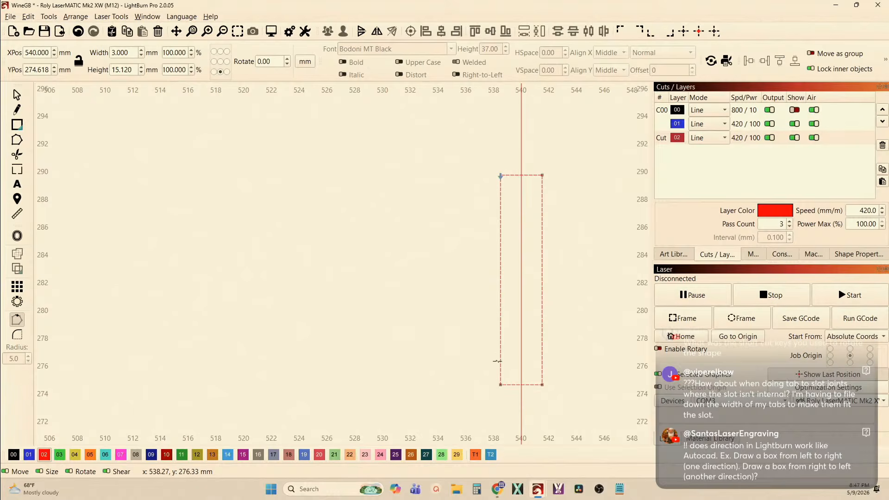
scroll(503, 181, up, 4)
scroll(504, 181, up, 6)
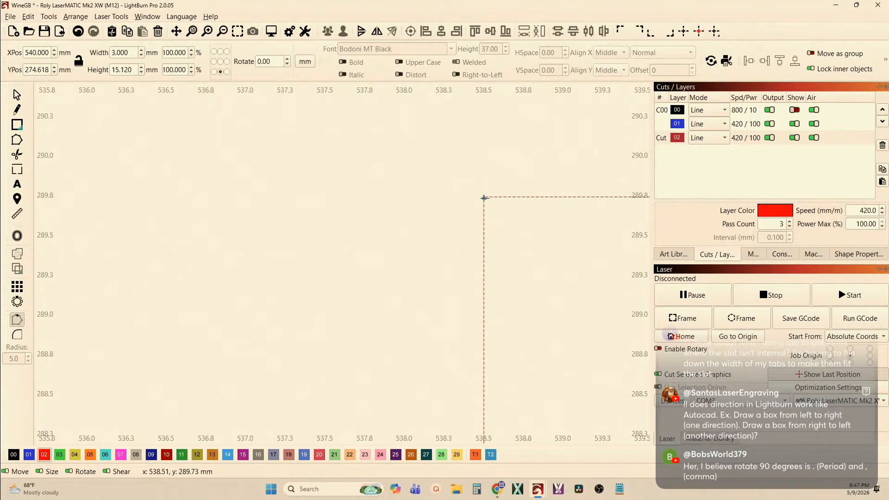
scroll(483, 197, down, 4)
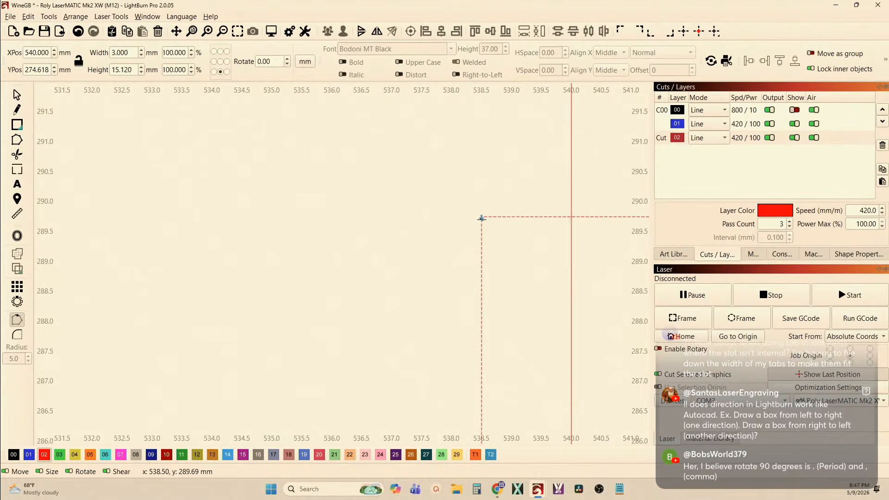
scroll(481, 217, down, 4)
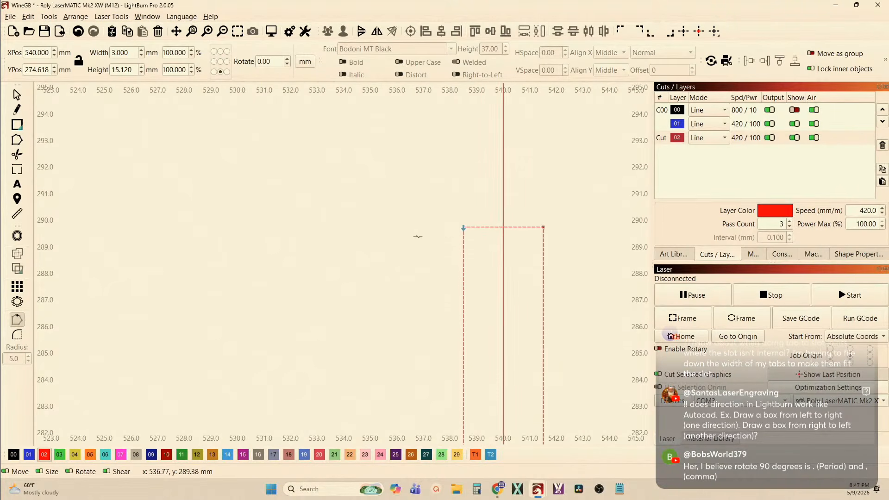
scroll(418, 236, down, 1)
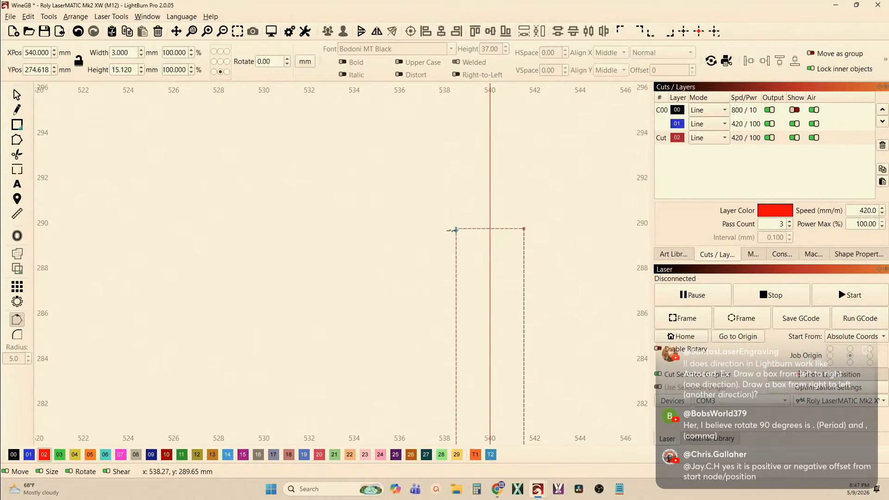
scroll(451, 230, down, 4)
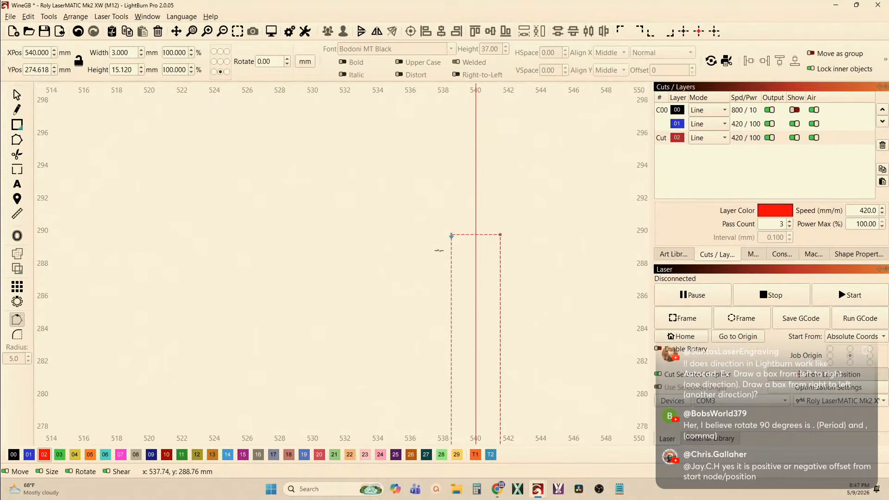
Show layer 00 again and leave the start-point editing of the narrow slot
click(794, 110)
scroll(483, 174, down, 5)
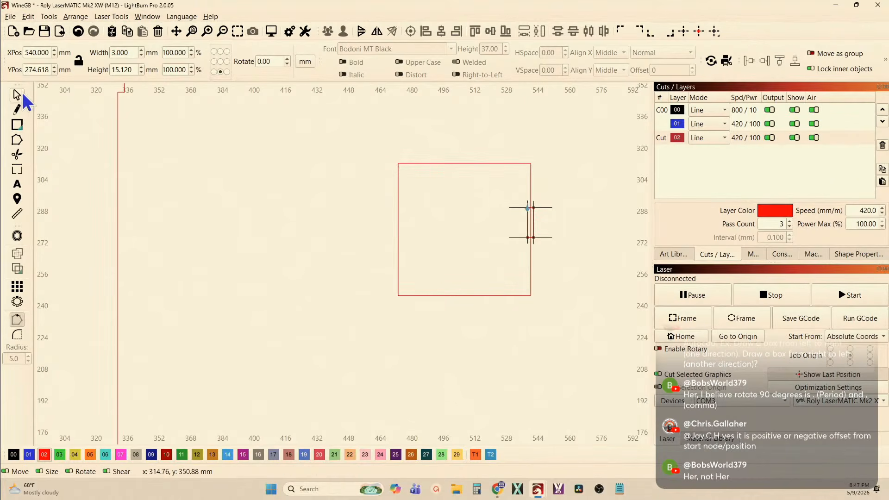
click(19, 95)
Preview the square, slot and overrunning lines together, examine the kerf-offset path at the slot's upper-left corner, and close the preview
drag(367, 142, 616, 352)
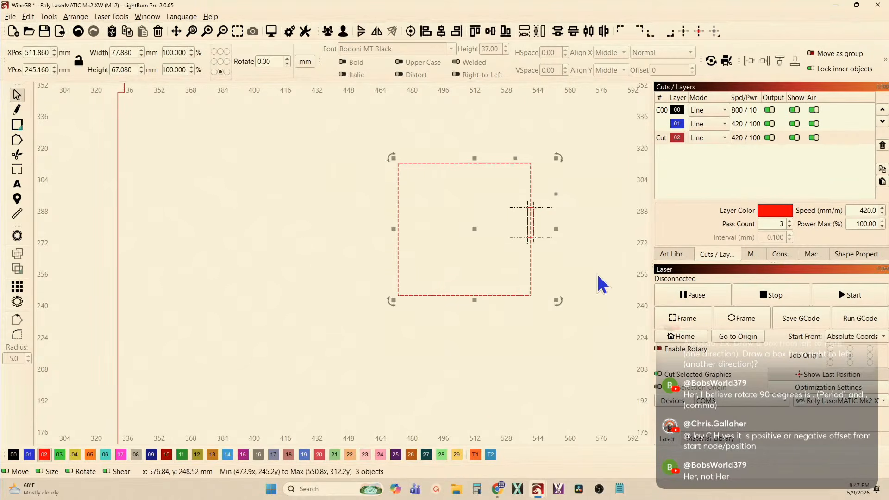
click(271, 31)
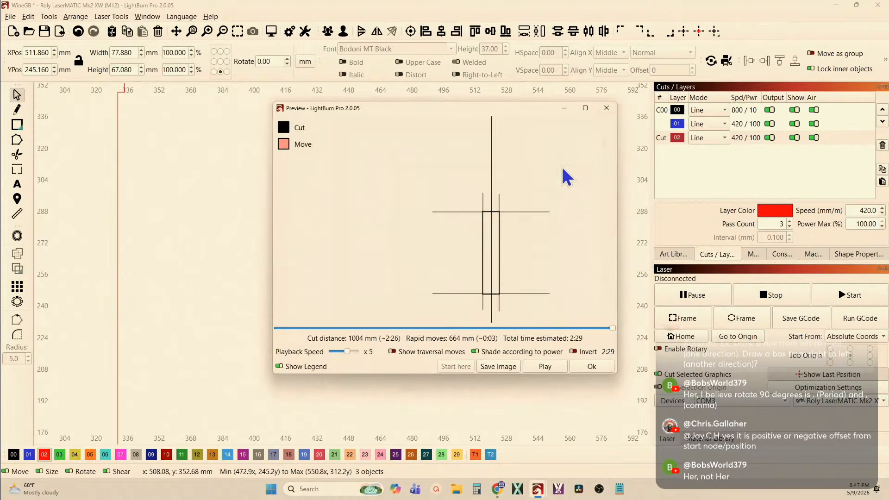
scroll(428, 246, up, 8)
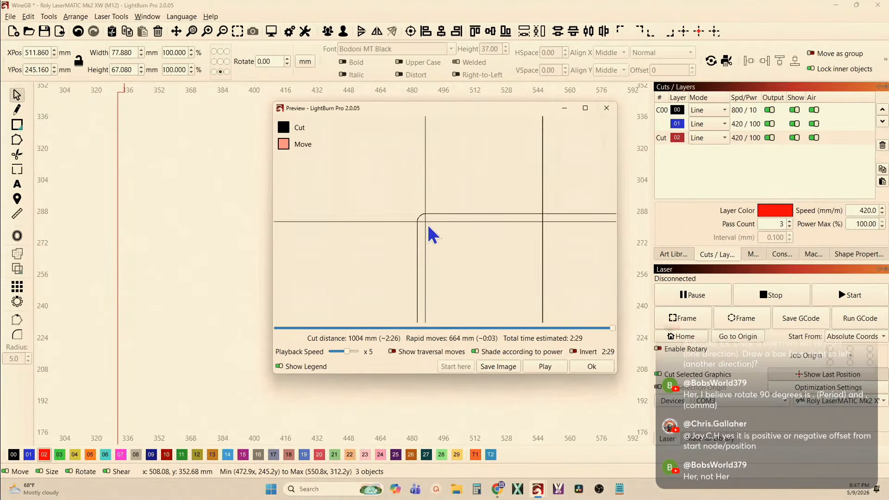
scroll(428, 236, up, 2)
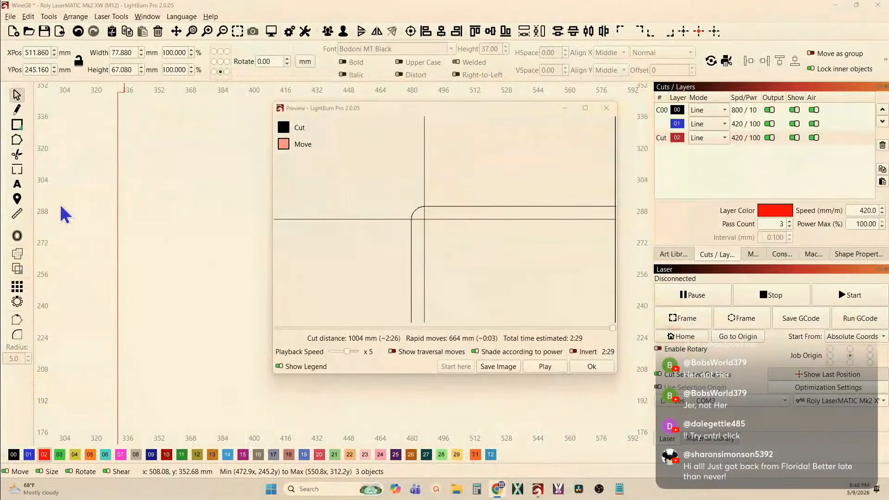
click(607, 108)
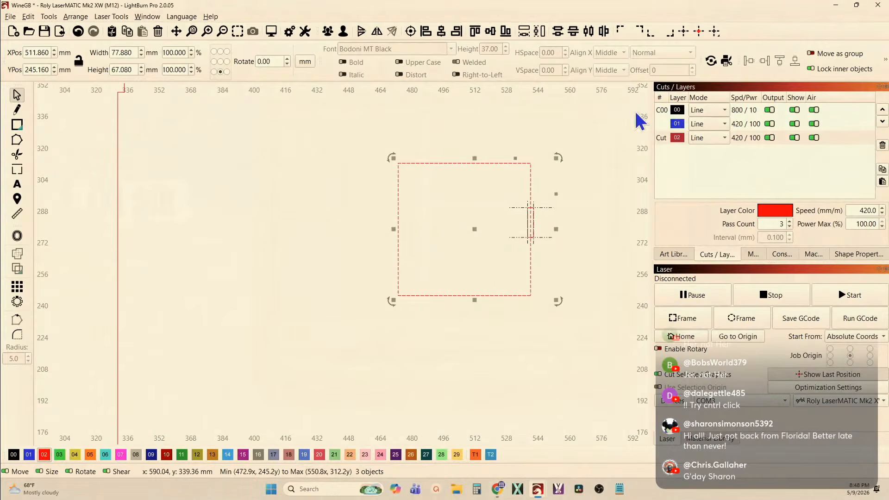
Open the cut settings and compare the kerf offsets of layers 00, 01 and 02
double_click(673, 111)
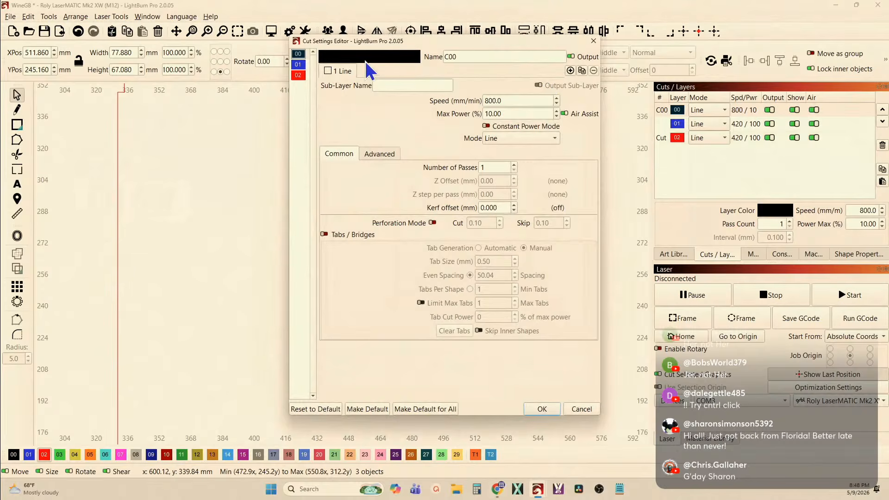
click(298, 65)
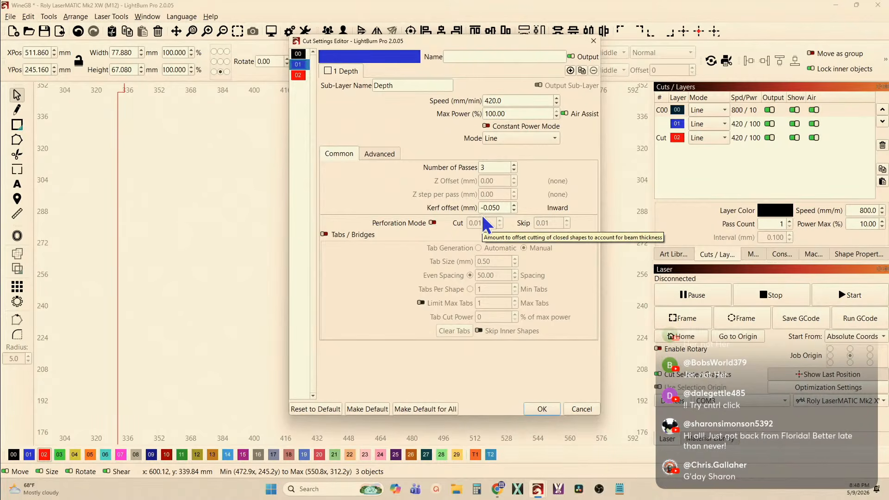
click(298, 75)
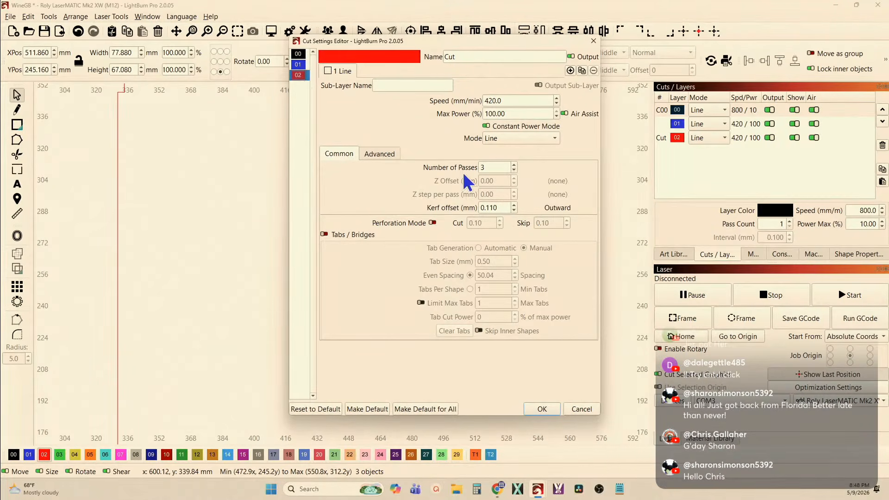
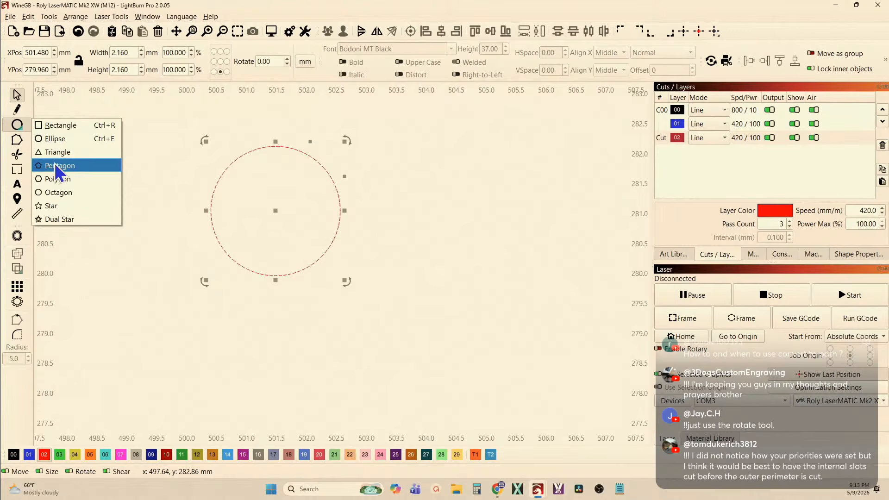
Draw a pentagon about 1.8 mm wide and 1.7 mm high beside the circle and check it in node editing
click(57, 166)
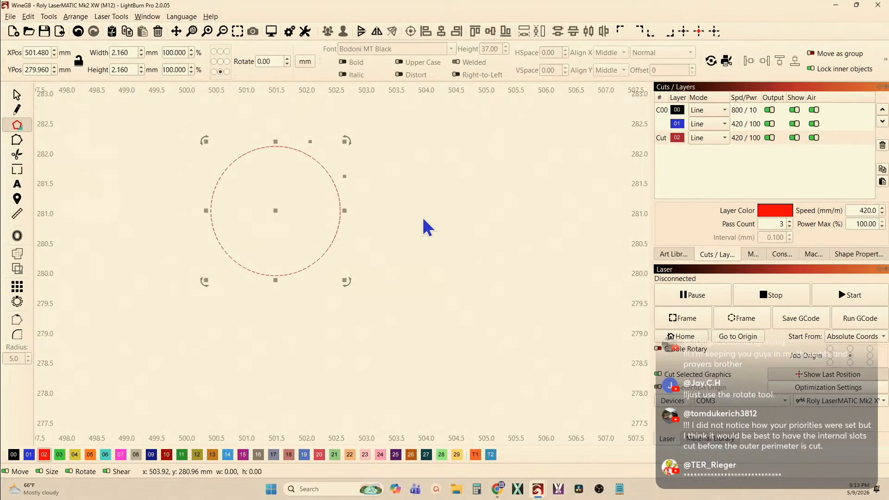
drag(421, 217, 446, 263)
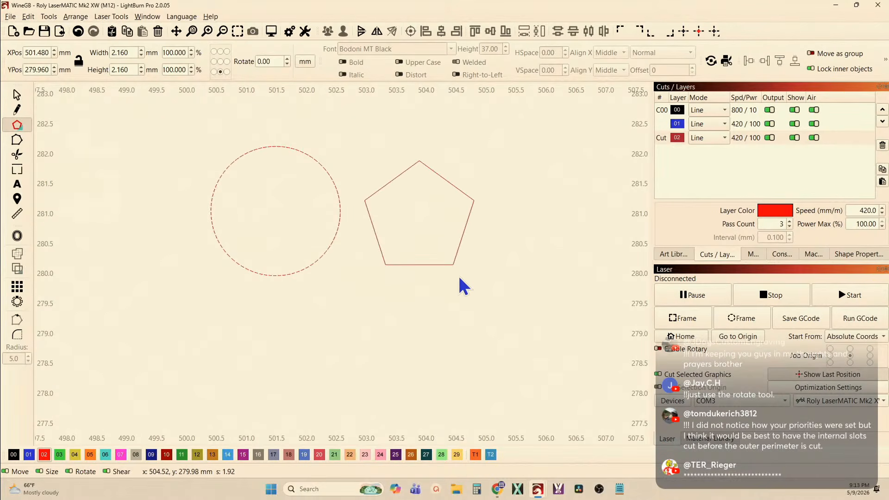
click(16, 140)
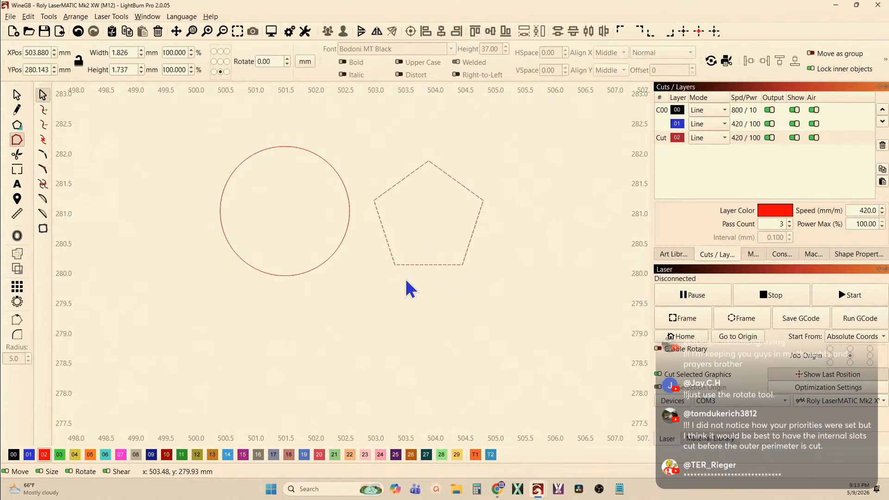
click(19, 99)
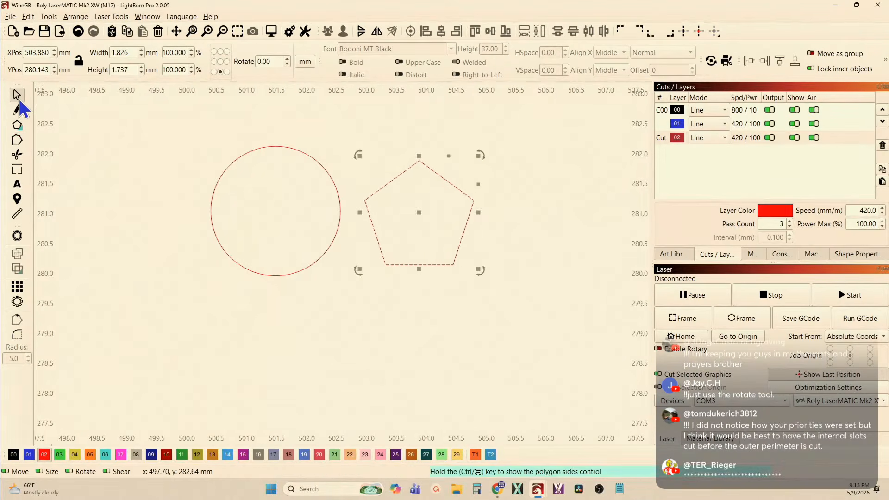
Convert the circle and the pentagon to paths and move the pentagon's upper-left node beyond its opposite side
click(285, 215)
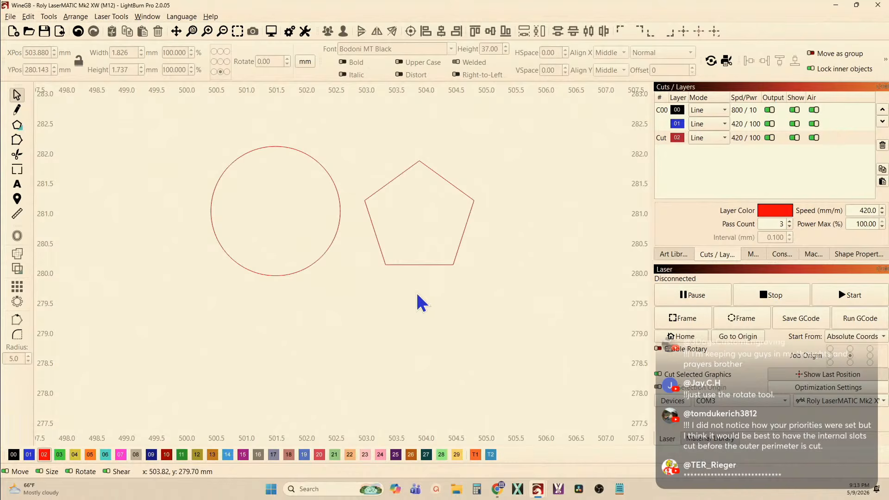
drag(415, 290, 271, 231)
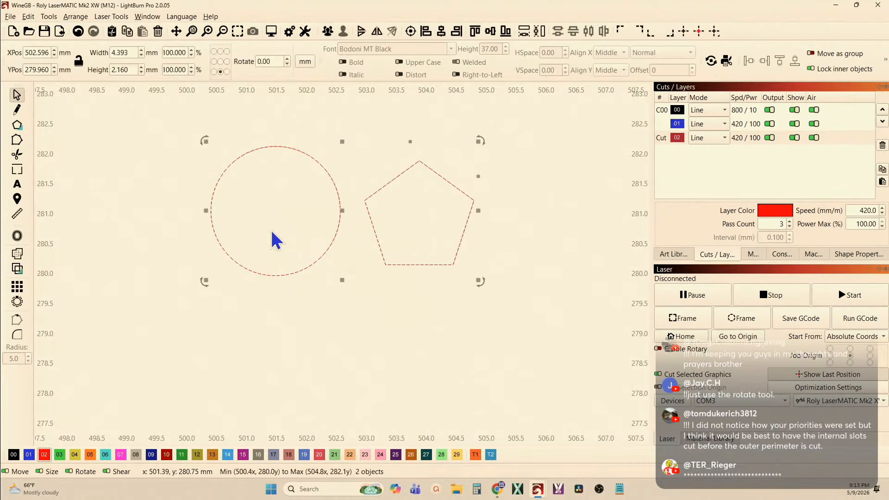
right_click(335, 241)
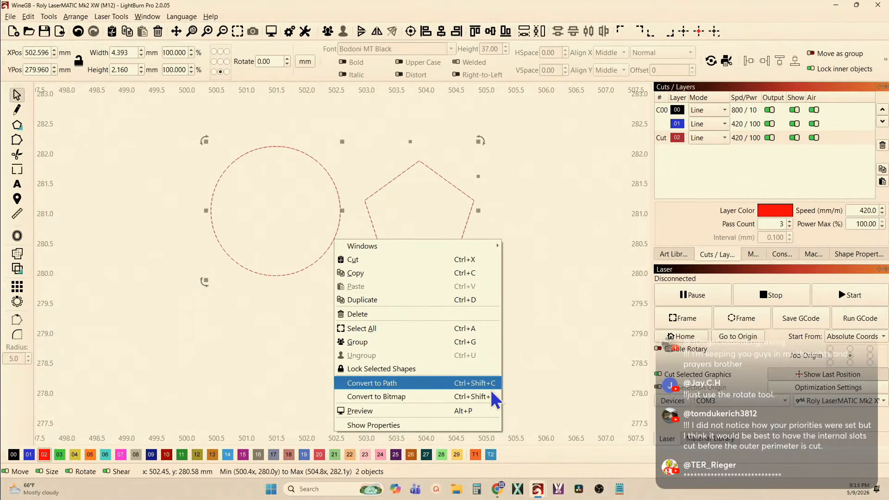
click(435, 384)
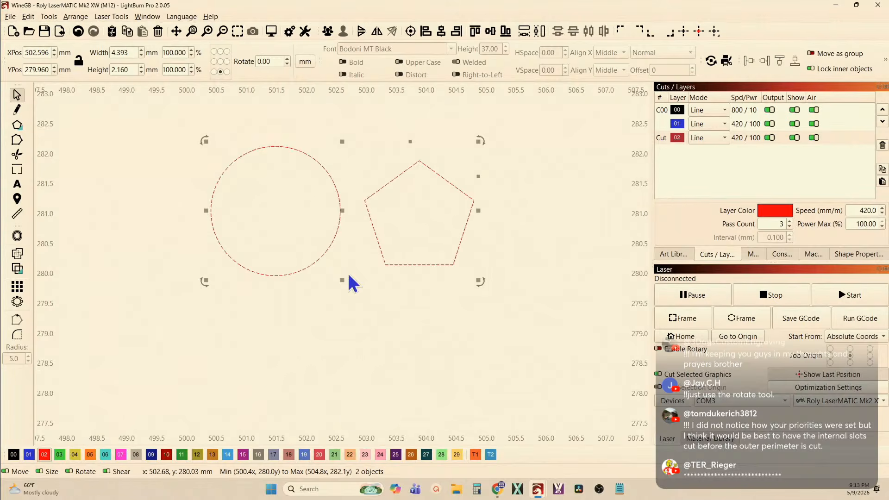
click(16, 140)
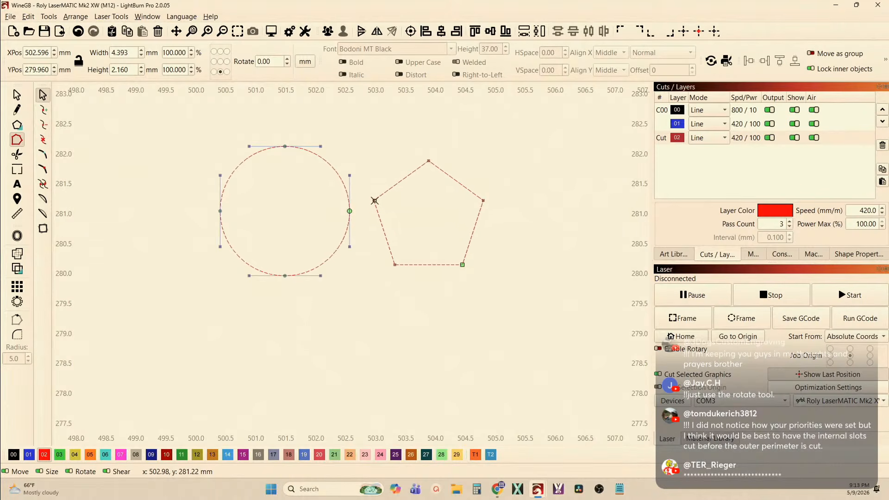
drag(375, 201, 499, 247)
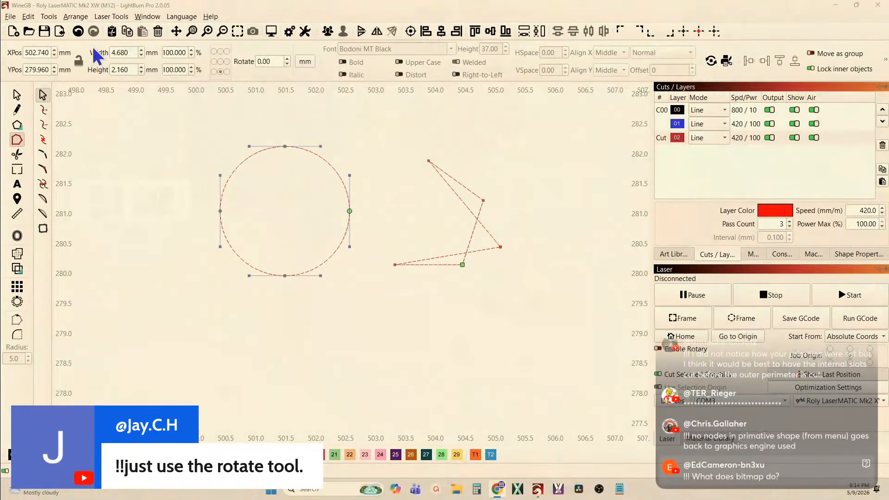
Draw a rectangle about 2.5 mm wide and 1.1 mm high below the circle and the distorted pentagon
click(23, 129)
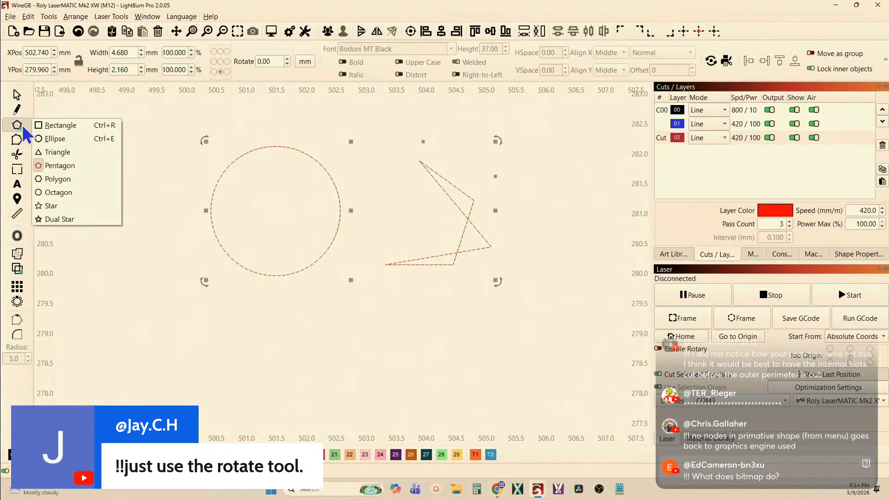
click(60, 125)
mouse_move(347, 326)
mouse_down()
mouse_move(426, 383)
mouse_move(499, 393)
mouse_up()
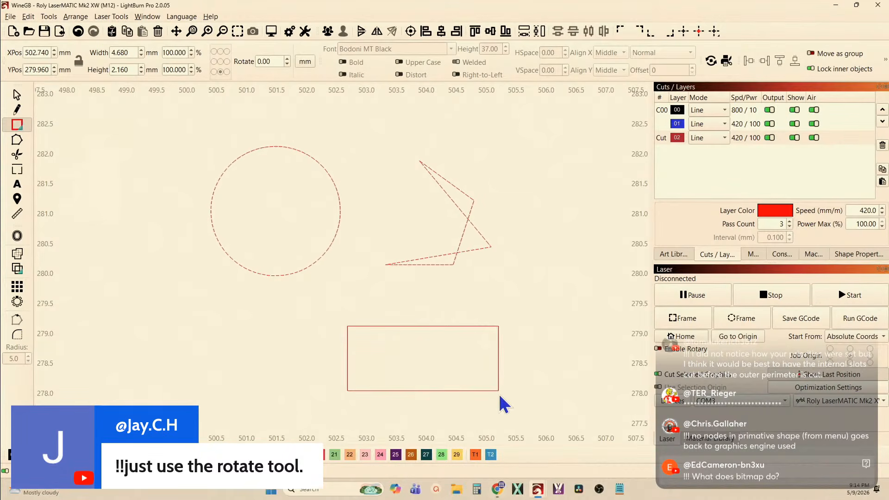
key(Escape)
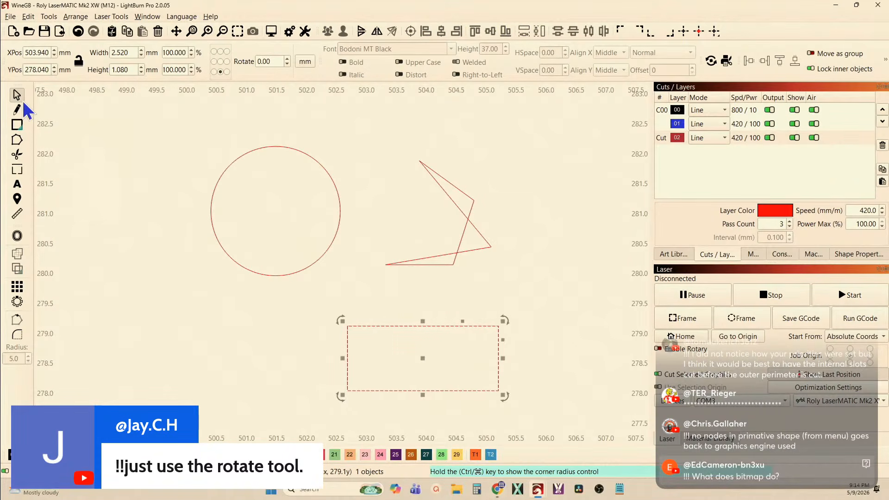
Select the circle and the distorted pentagon together and delete them, keeping the new rectangle
click(484, 307)
drag(484, 307, 272, 218)
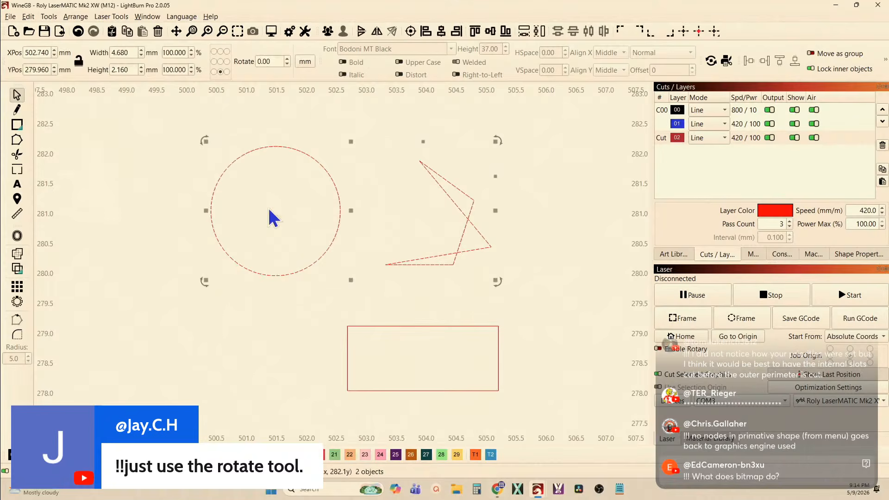
key(Delete)
Rotate the rectangle 45° counter-clockwise about its centre and rotate it back to horizontal
drag(373, 299, 318, 214)
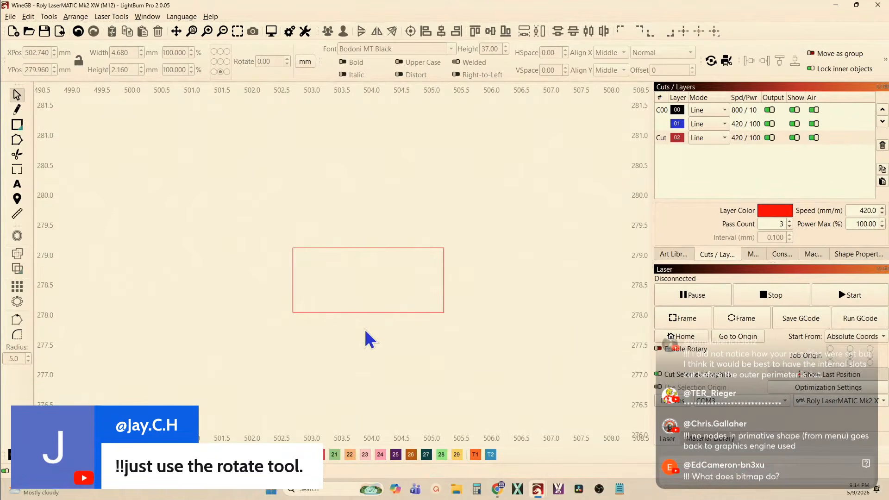
click(339, 313)
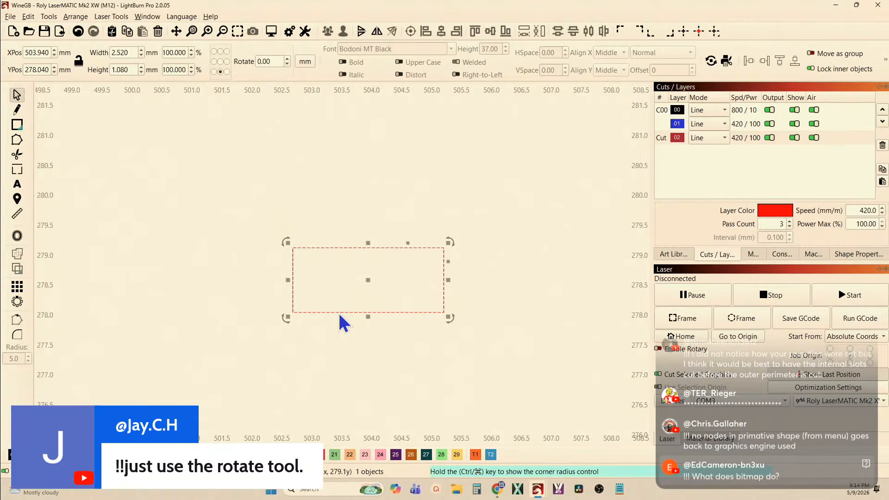
key(ctrl+comma)
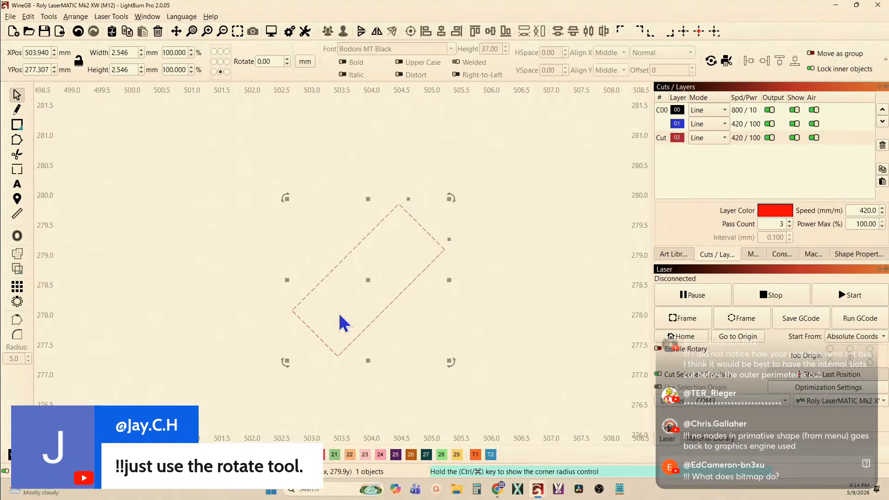
key(ctrl+period)
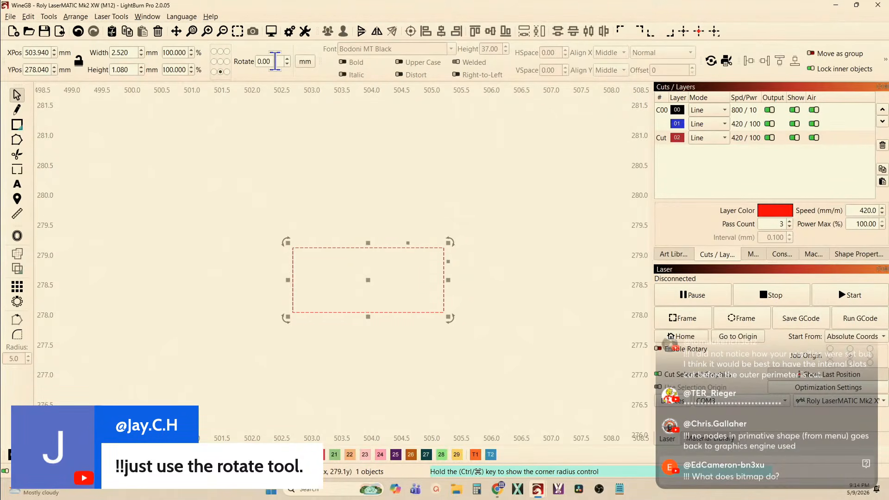
Try rotating the rectangle by -40° and by 40° about its bottom centre, undoing each rotation
drag(276, 61, 247, 60)
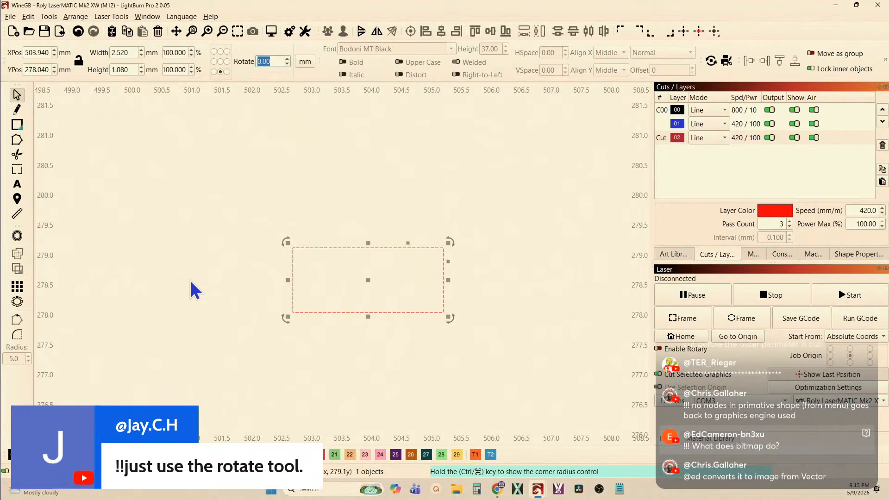
text(-40)
key(Return)
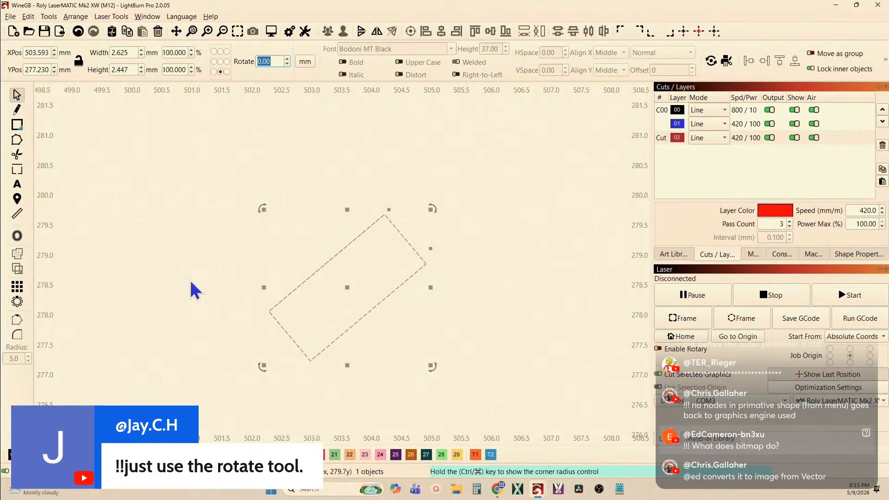
key(ctrl+z)
text(40)
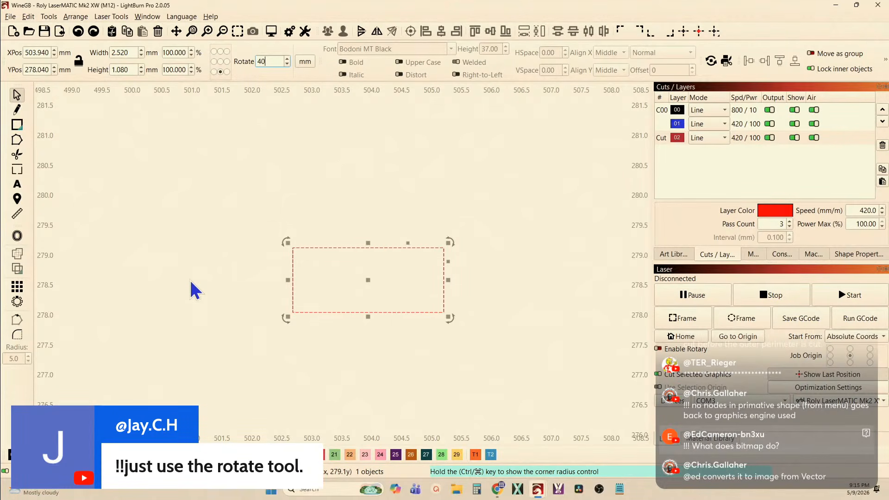
key(Return)
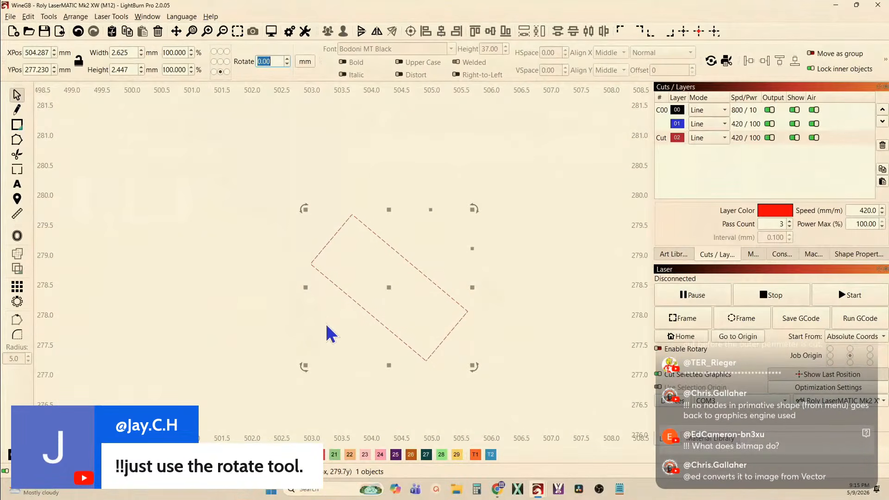
key(ctrl+z)
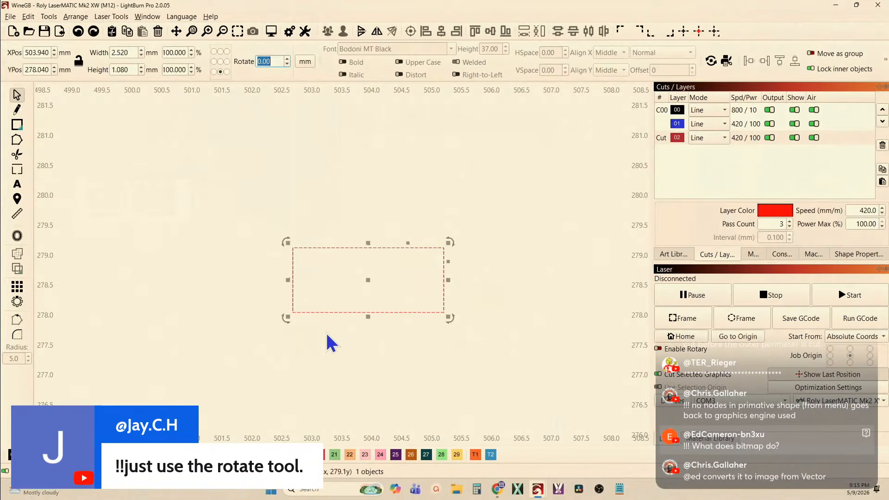
Duplicate the rectangle in place and rotate the copy by -40° about its lower-left corner
click(327, 333)
drag(328, 332, 231, 303)
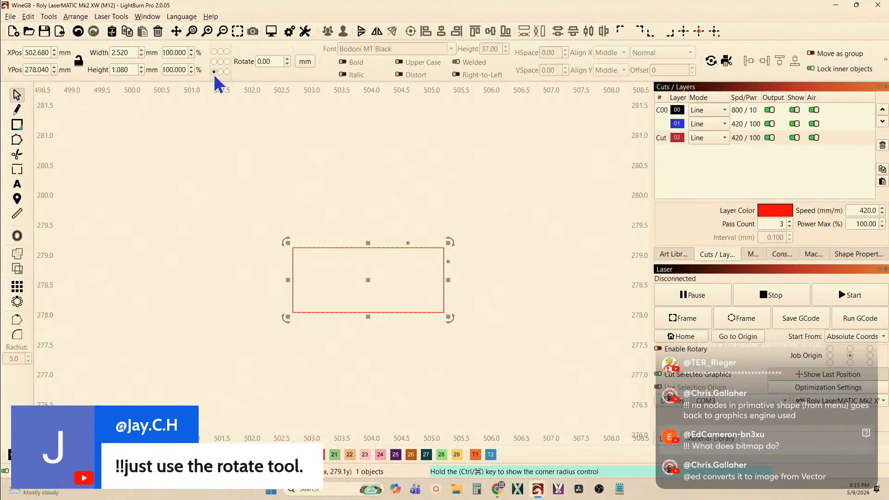
drag(278, 62, 238, 68)
text(-40)
key(Return)
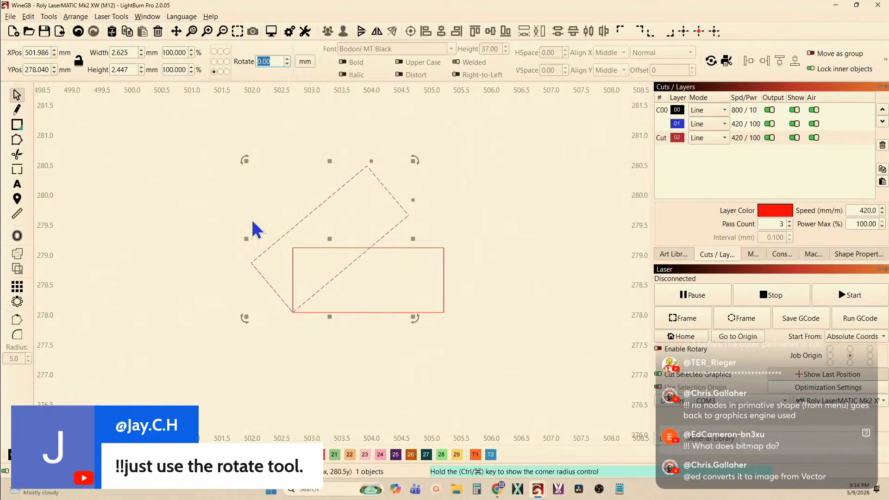
Duplicate the horizontal rectangle in place and rotate the copy by -40° about its lower-right corner
click(383, 330)
click(373, 314)
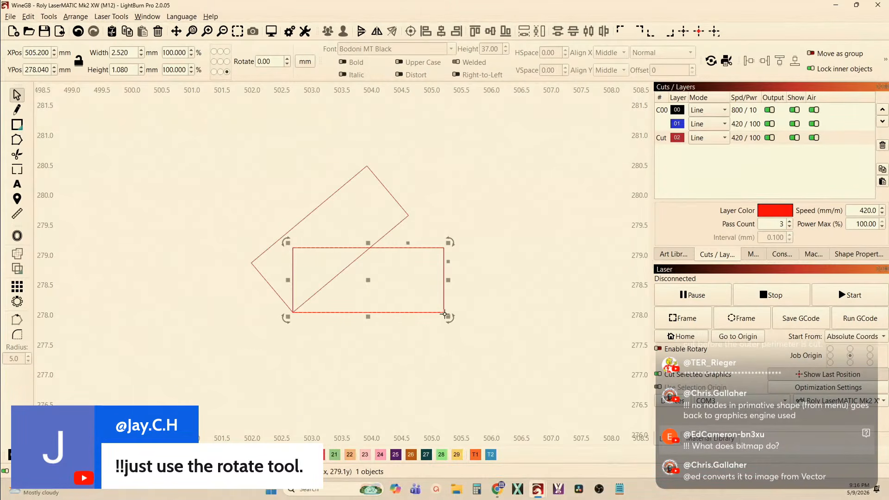
click(268, 61)
text(-40)
key(Return)
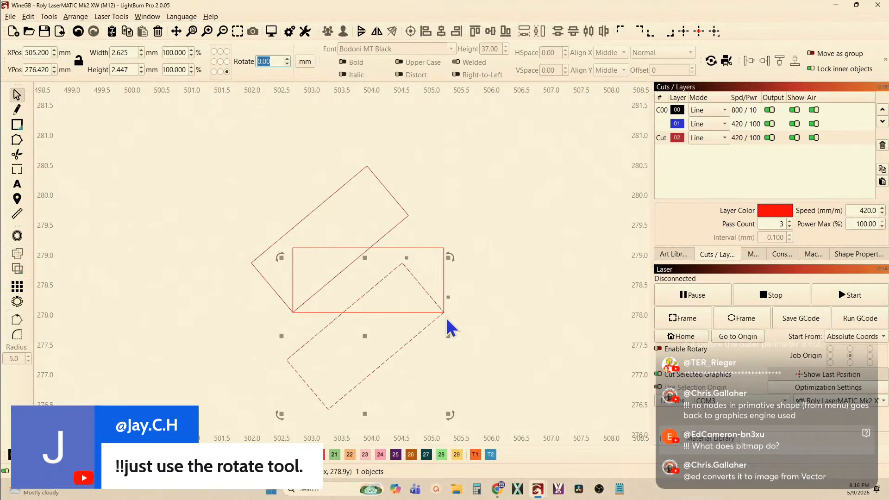
Duplicate the horizontal rectangle and move the copy to the original's right, with its lower-right corner at X 510.2 mm
click(316, 311)
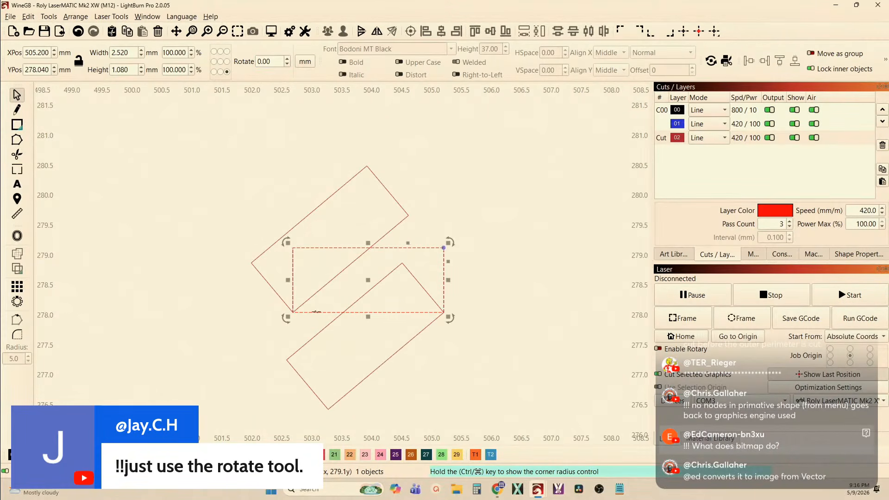
key(Escape)
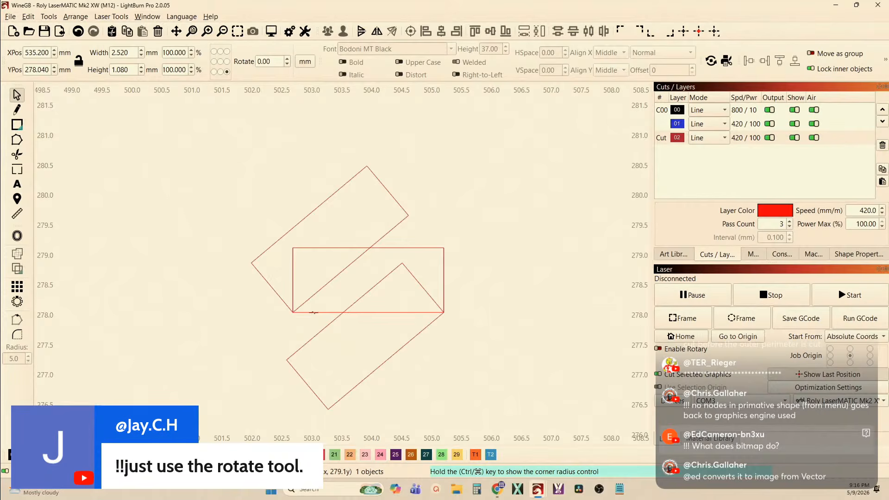
scroll(272, 345, down, 10)
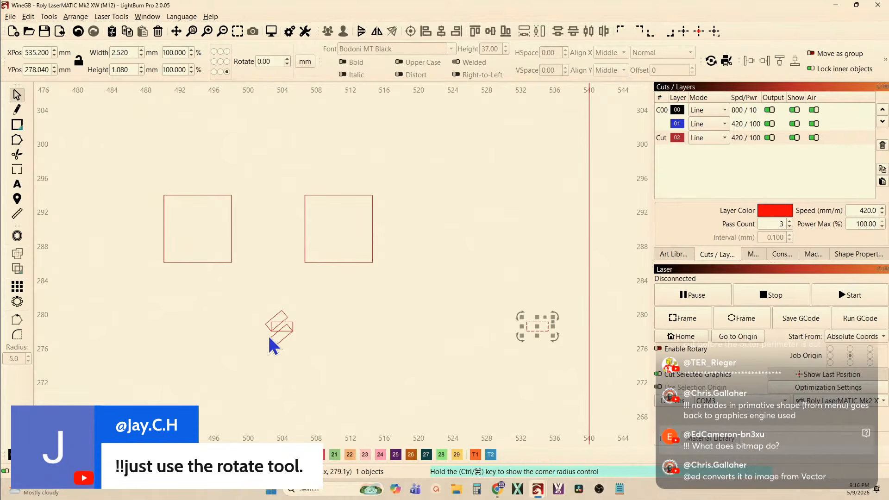
key(Left)
key(Left)
key(Left)
key(Left)
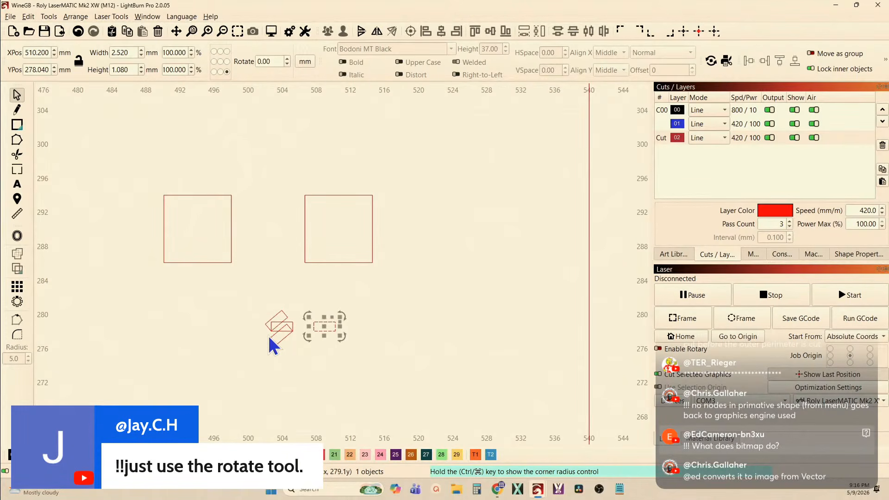
Duplicate the separate rectangle in place and rotate the copy 45° counter-clockwise about its centre
scroll(299, 356, up, 4)
scroll(356, 343, up, 7)
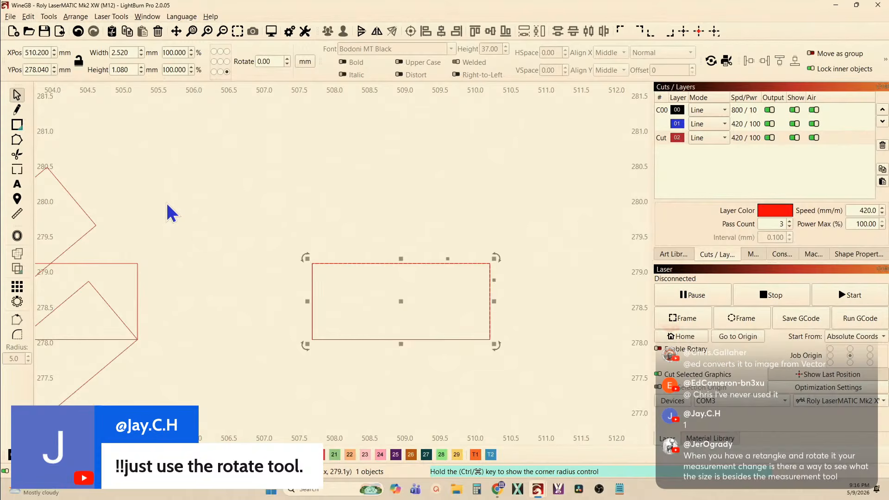
key(ctrl+comma)
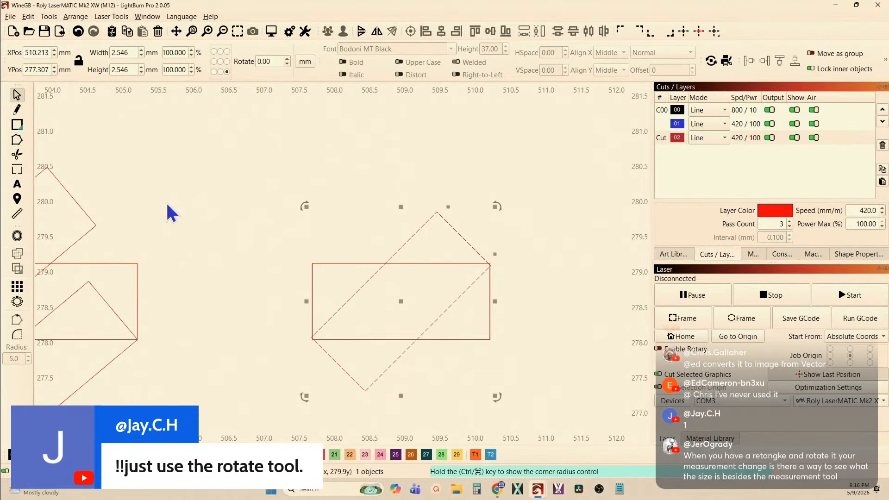
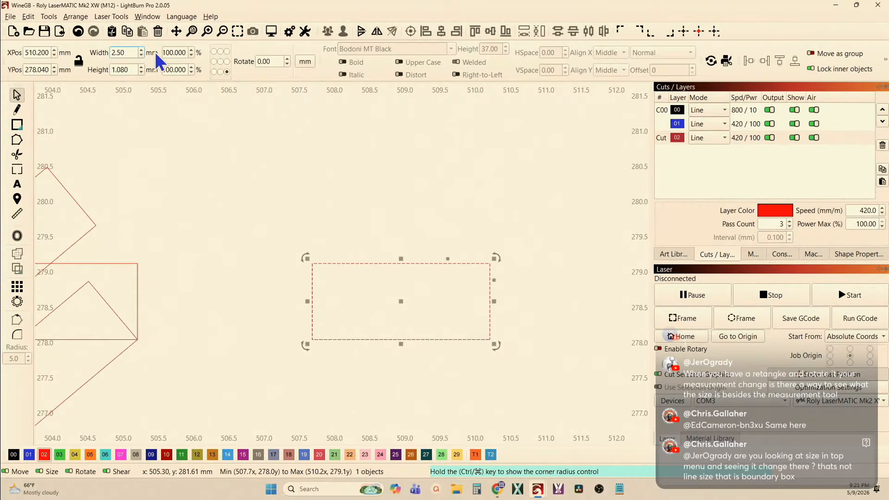
Set the separate rectangle's size to 2.5 mm wide and 2 mm high
key(Caps_Lock)
key(Tab)
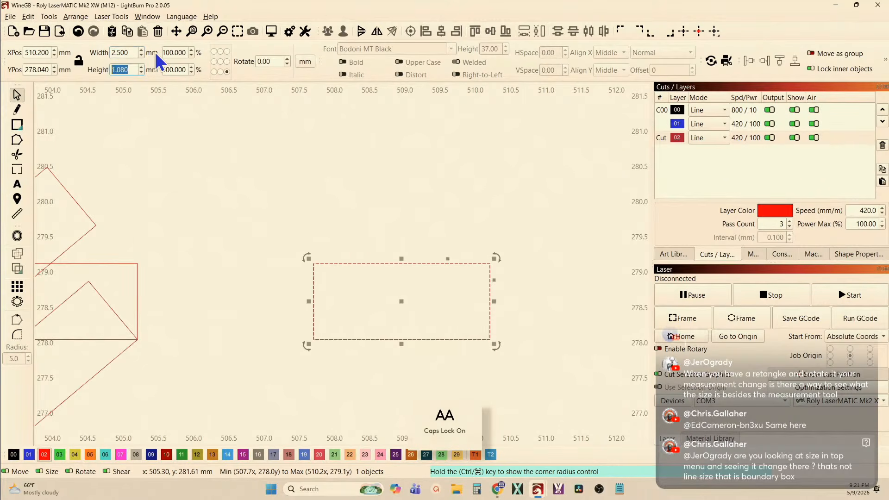
text(2.0)
key(Return)
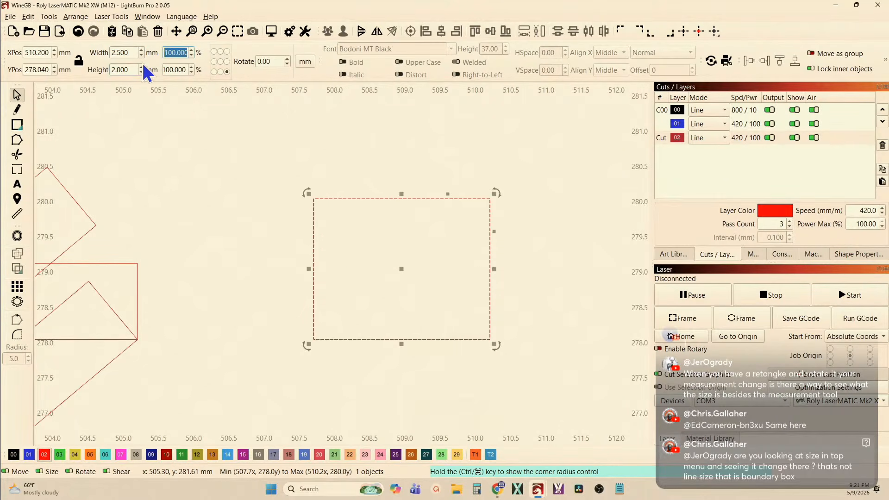
click(157, 196)
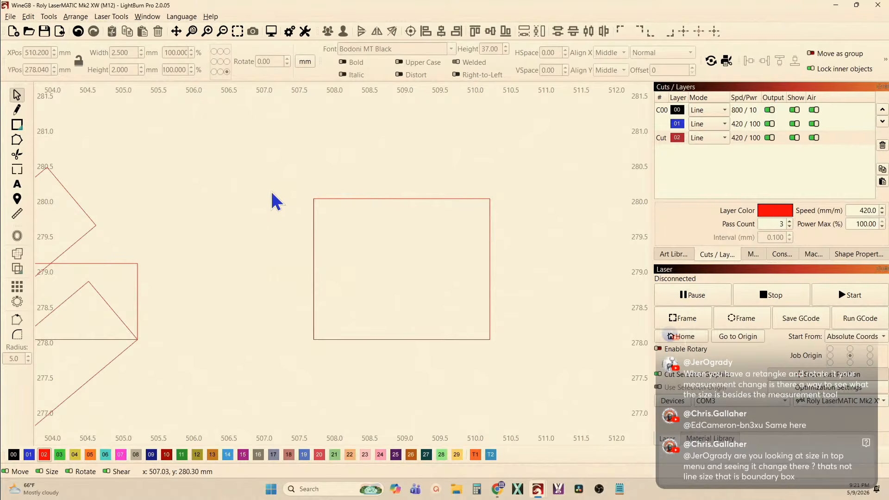
Duplicate the 2.5 × 2 mm rectangle in place, rotating one copy 45° counter-clockwise about its centre and another copy slightly further
drag(323, 234, 287, 206)
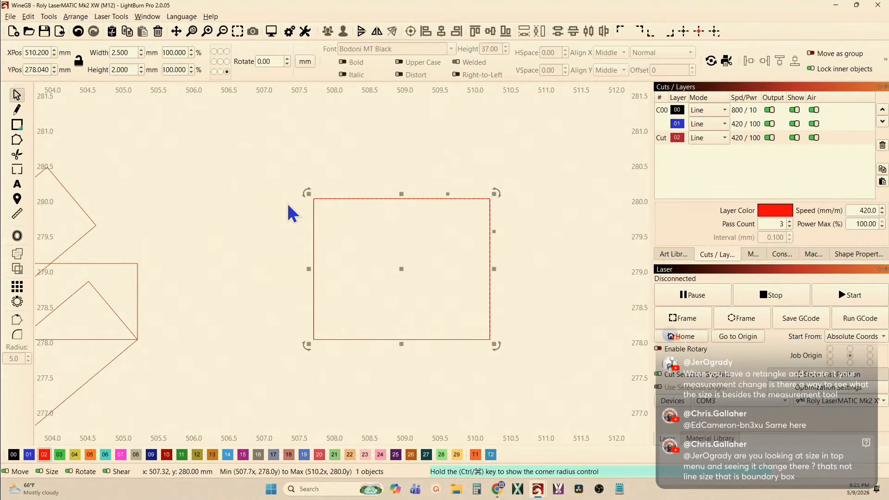
key(ctrl+comma)
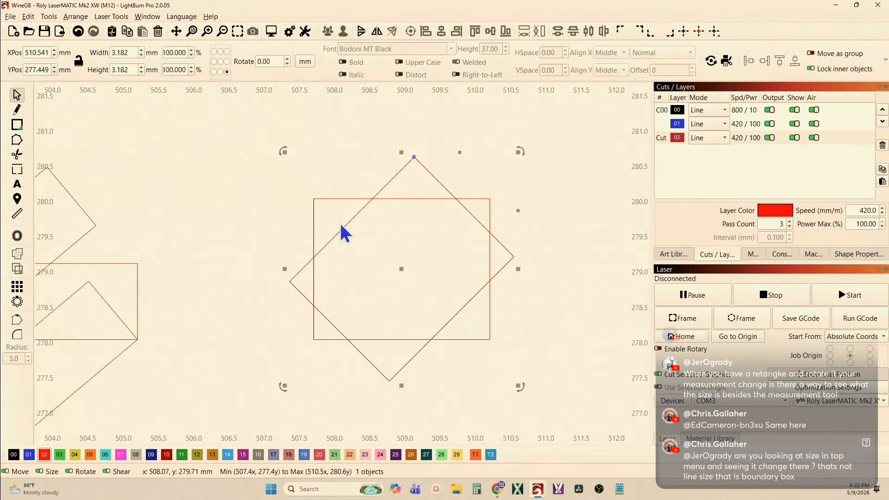
key(ctrl+comma)
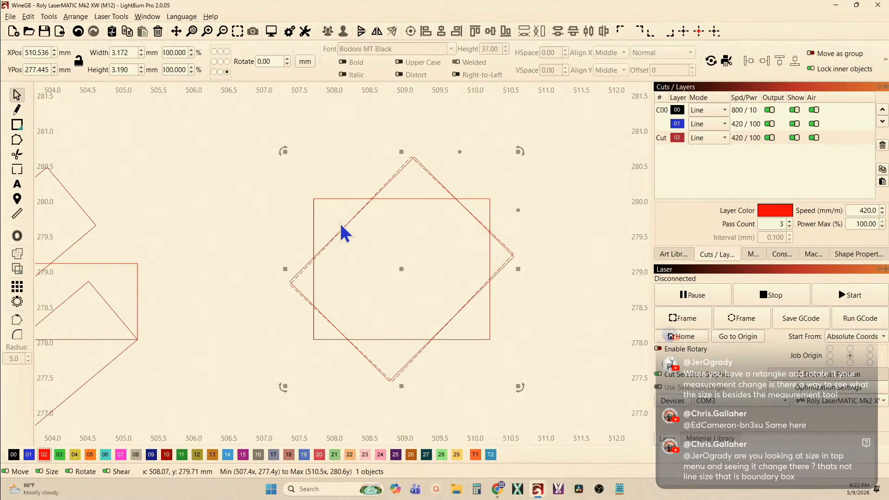
key(ctrl+comma)
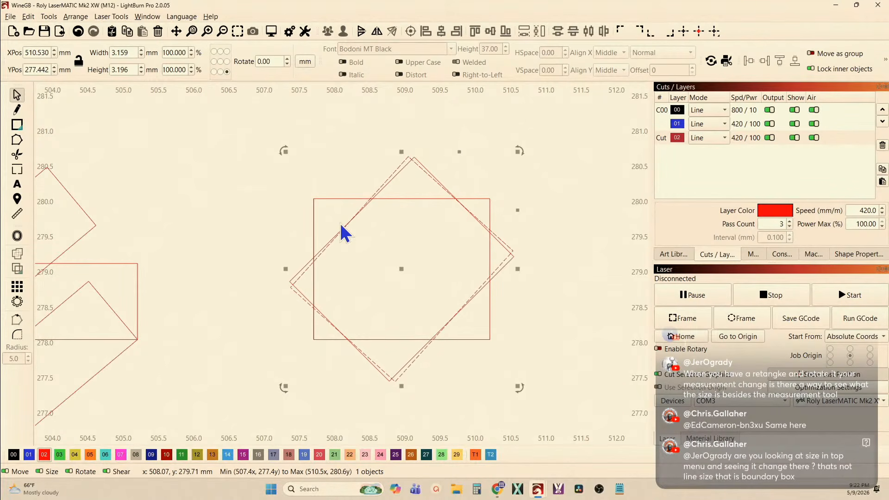
key(ctrl+comma)
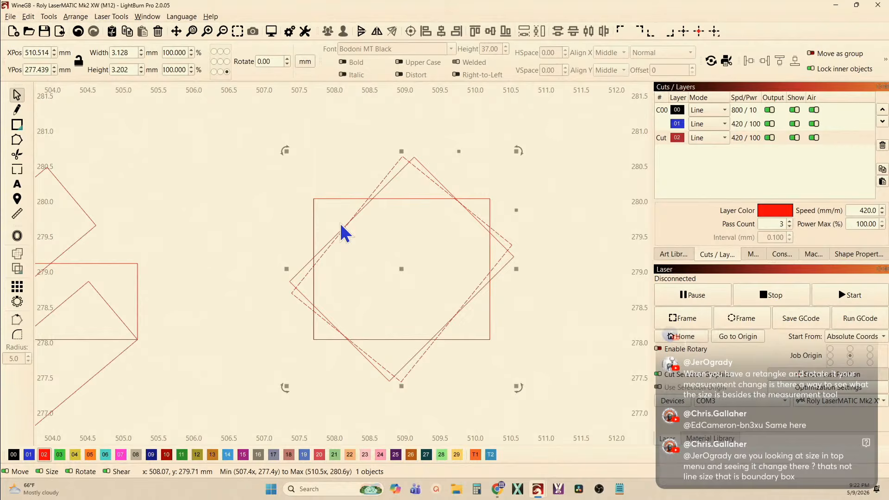
click(248, 200)
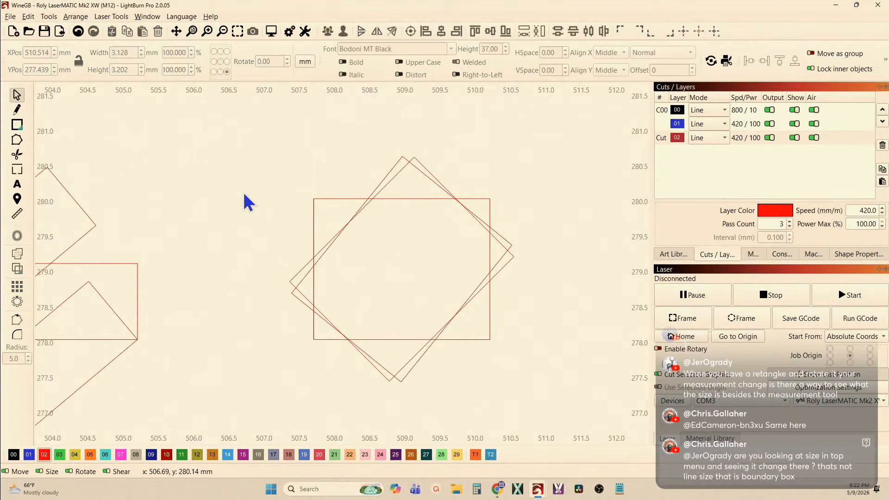
Select the copy rotated slightly past 45° and compare its outline and overall size with the 45° copy
click(392, 170)
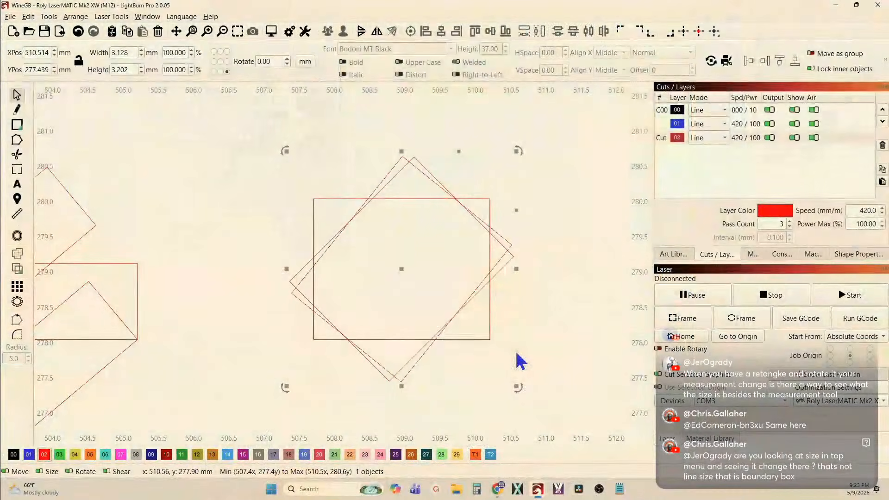
click(363, 224)
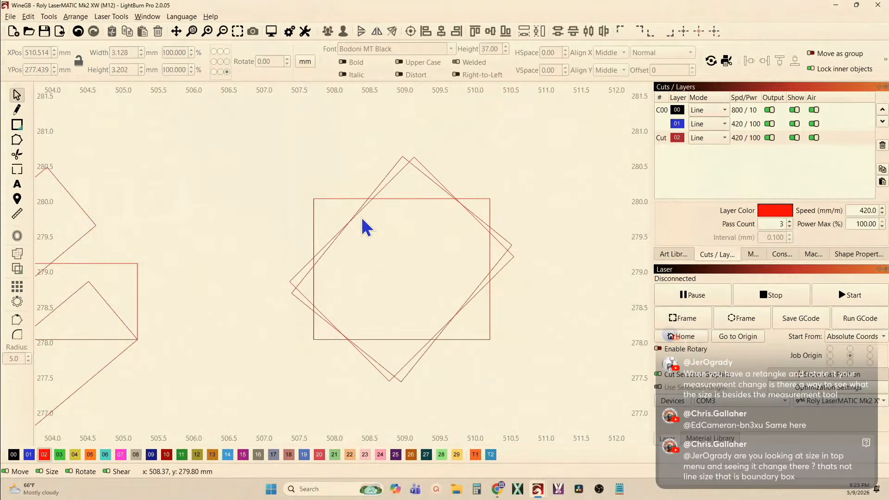
scroll(372, 190, up, 2)
click(401, 174)
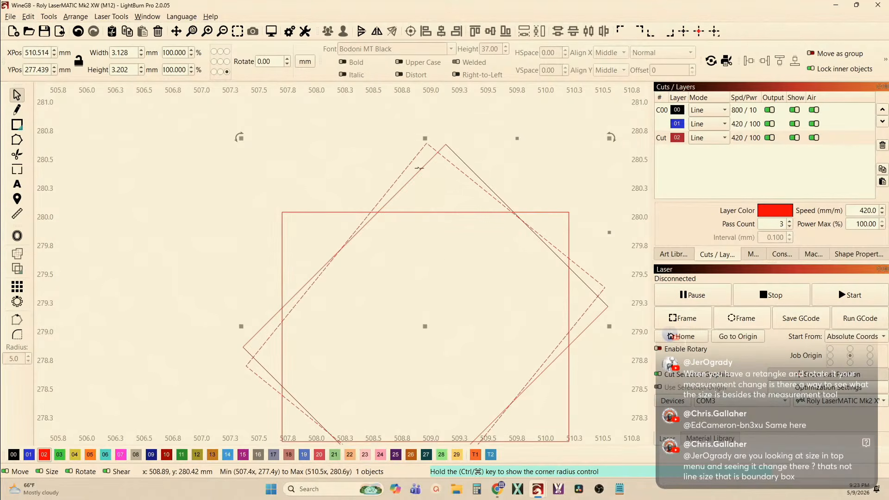
scroll(419, 168, down, 1)
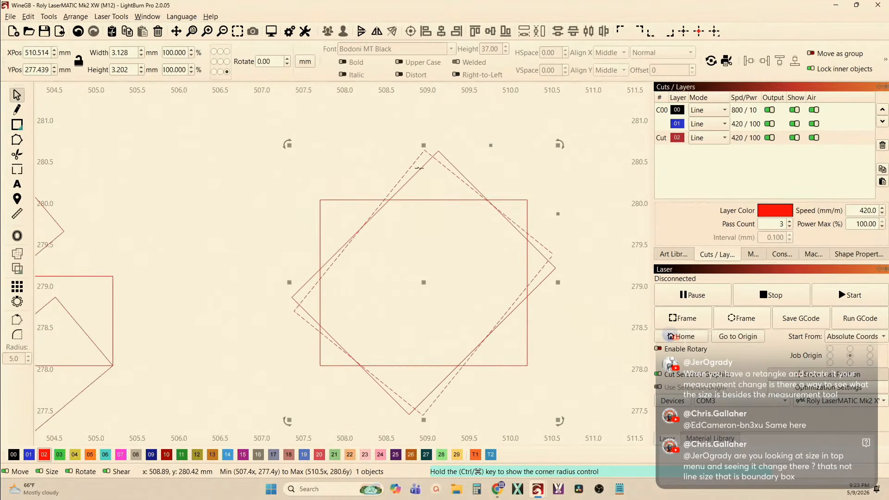
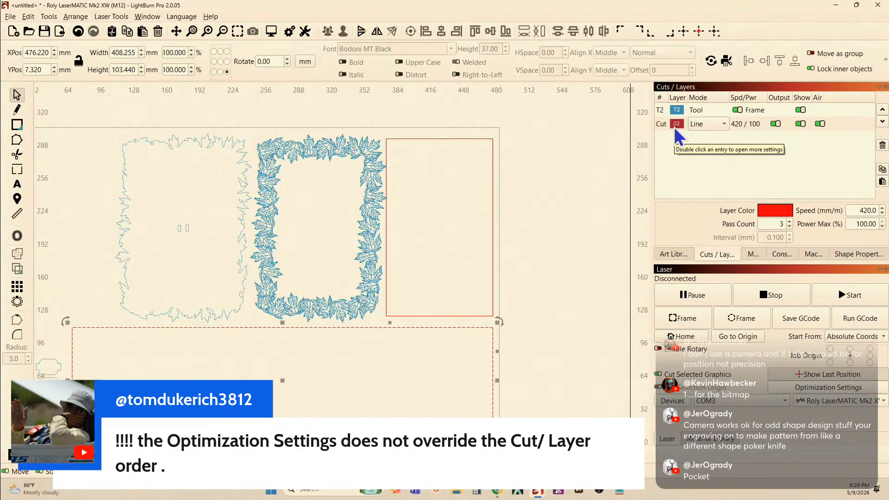
Open the recent project WineGB.lbrn2 from the Wine Gift Box folder, discarding the changes to the untitled project
scroll(525, 224, down, 4)
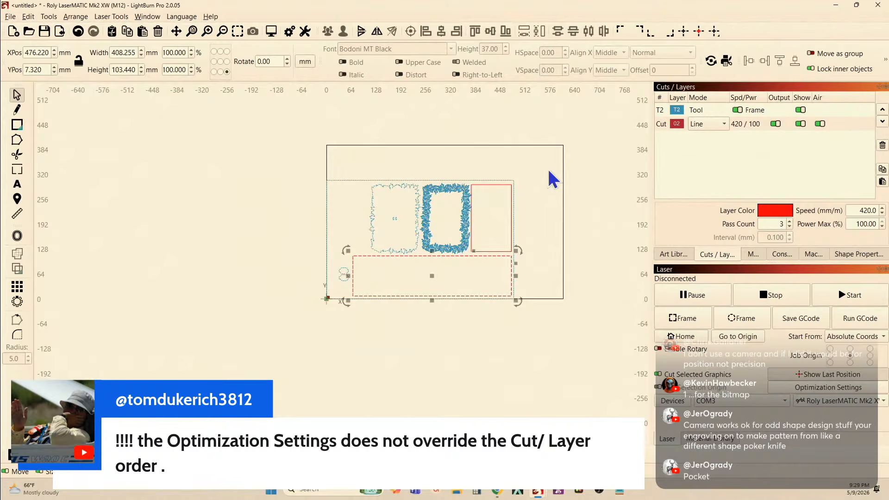
click(11, 17)
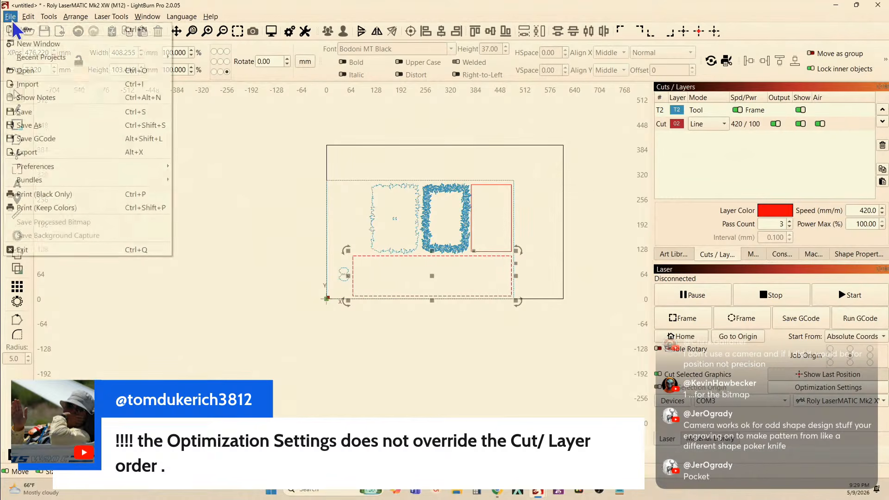
mouse_move(43, 58)
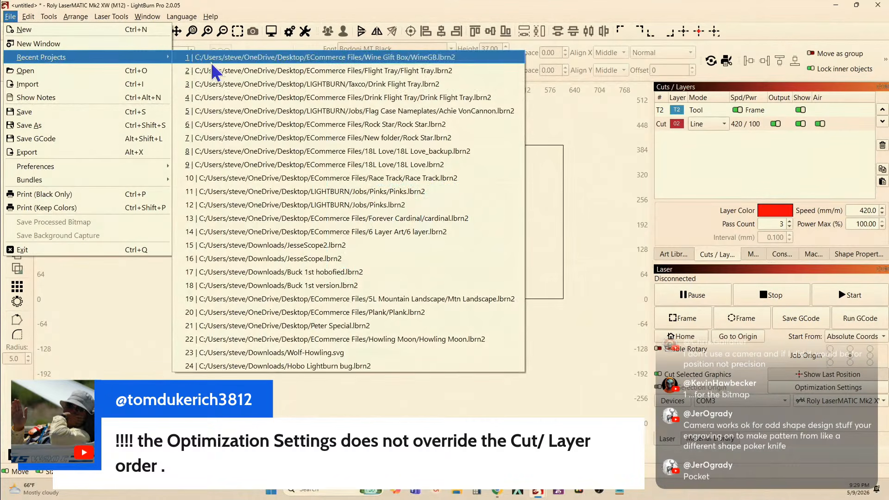
click(320, 57)
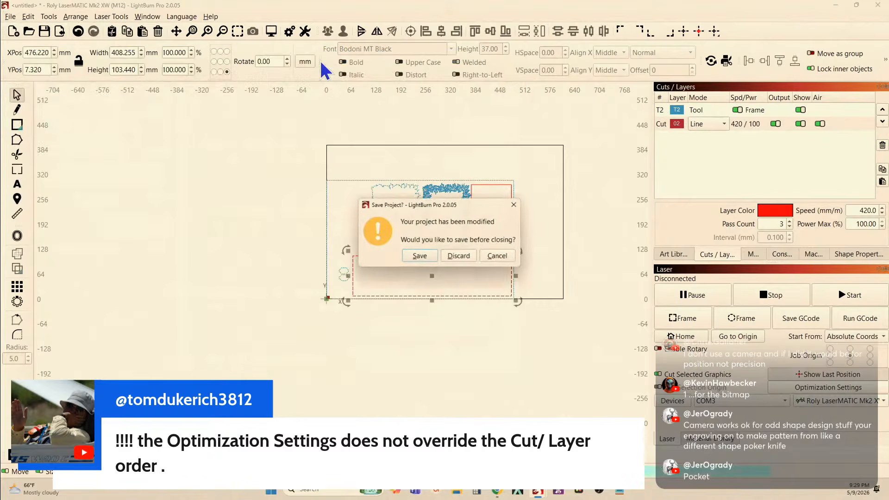
click(464, 254)
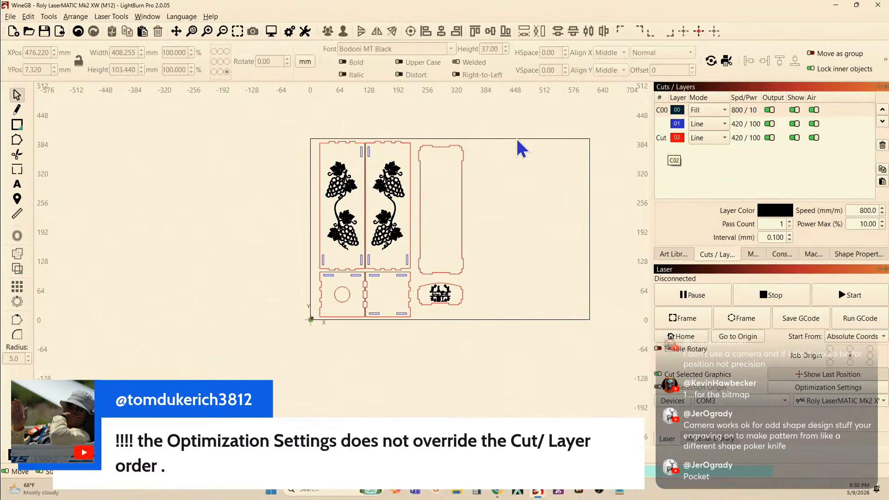
Move all the blue slot shapes from layer 01 onto the red 02 Cut layer and check the cut optimization settings
click(662, 123)
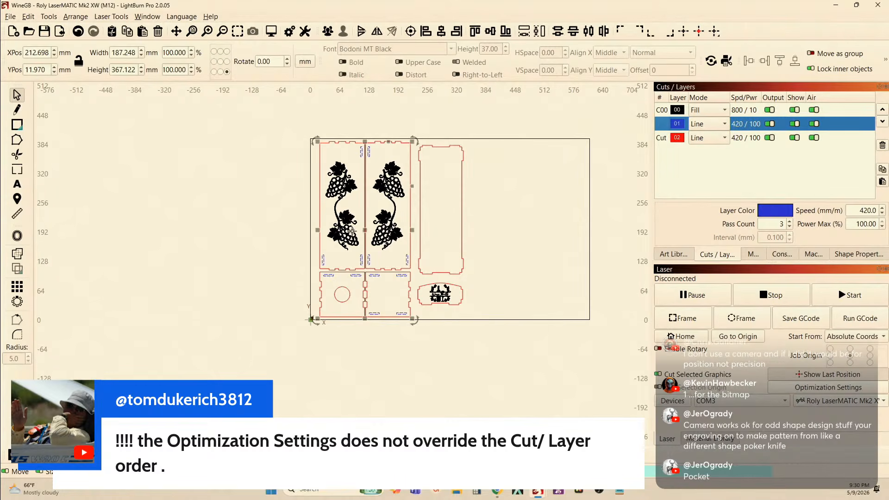
key(Delete)
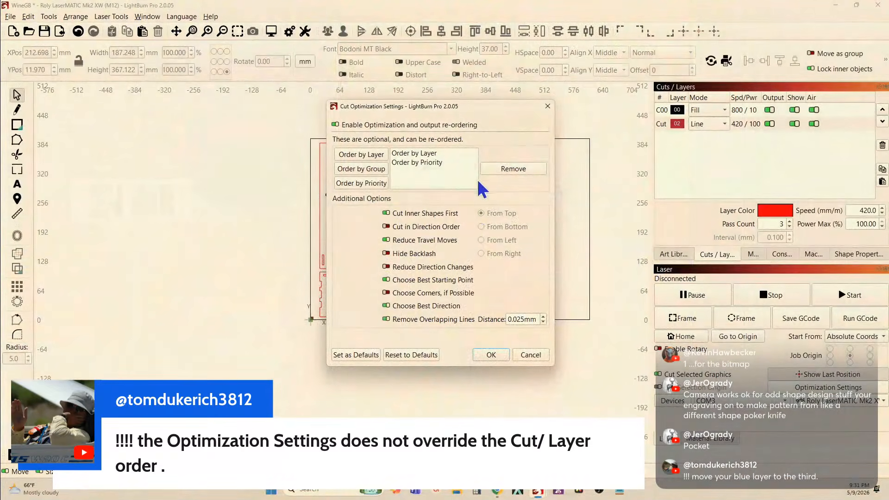
click(548, 106)
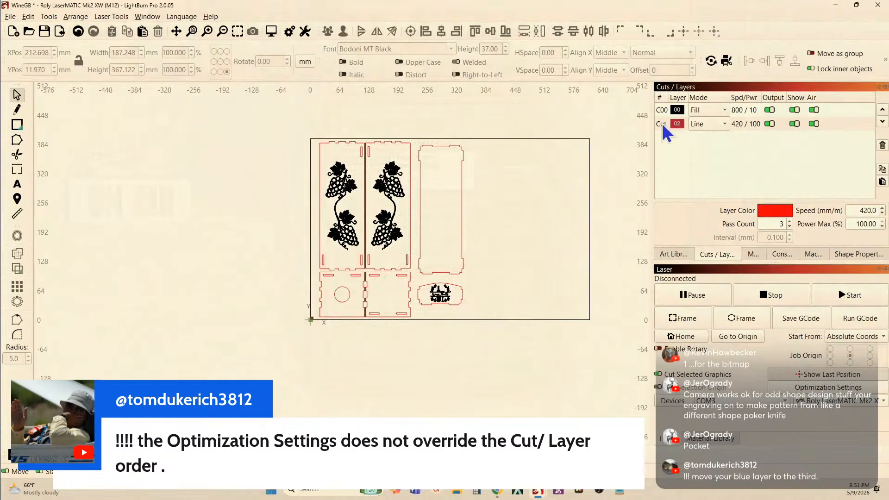
Move the red 02 Cut layer above the black 00 fill layer, and return it below
click(847, 122)
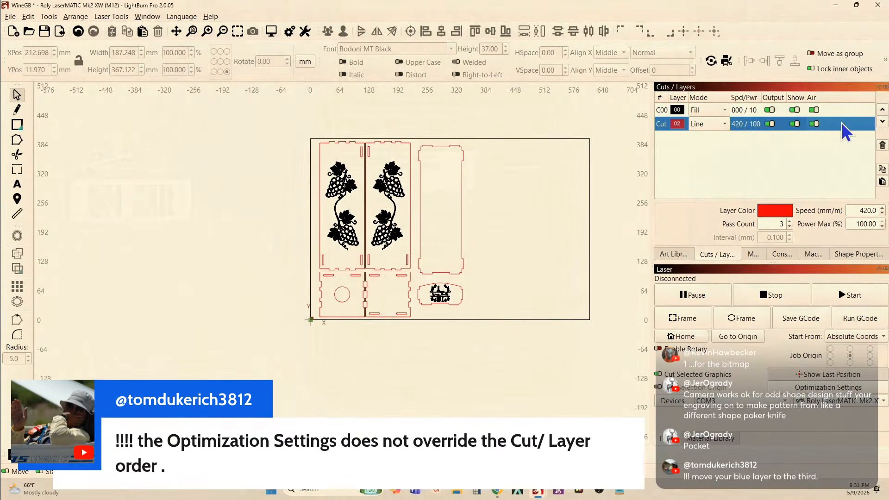
click(882, 110)
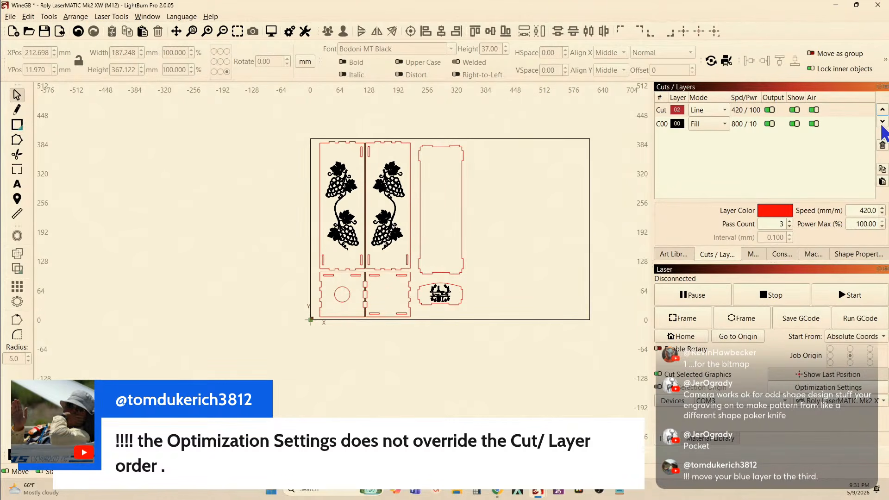
click(882, 122)
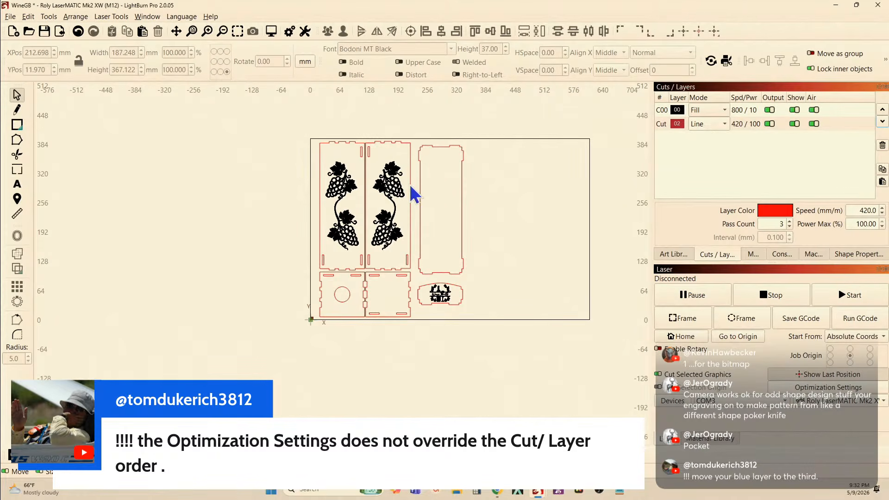
Reload WineGB.lbrn2 from the recent projects, discarding the layer changes
scroll(380, 160, down, 2)
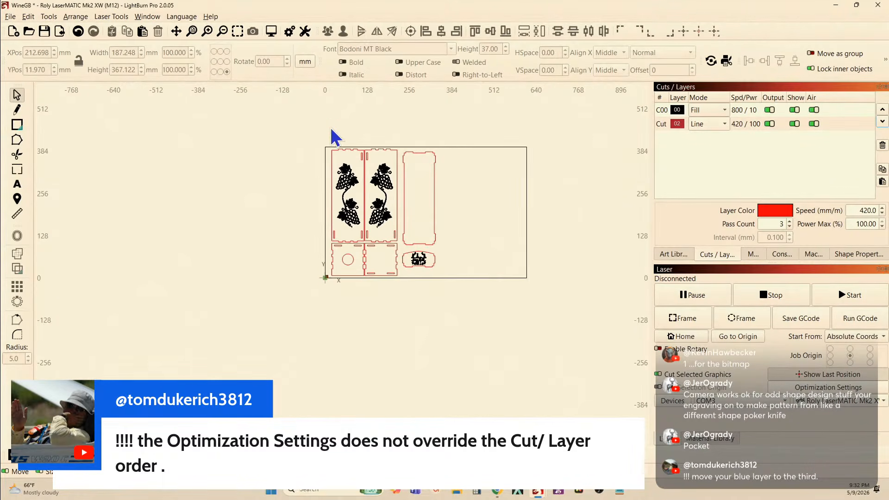
click(10, 17)
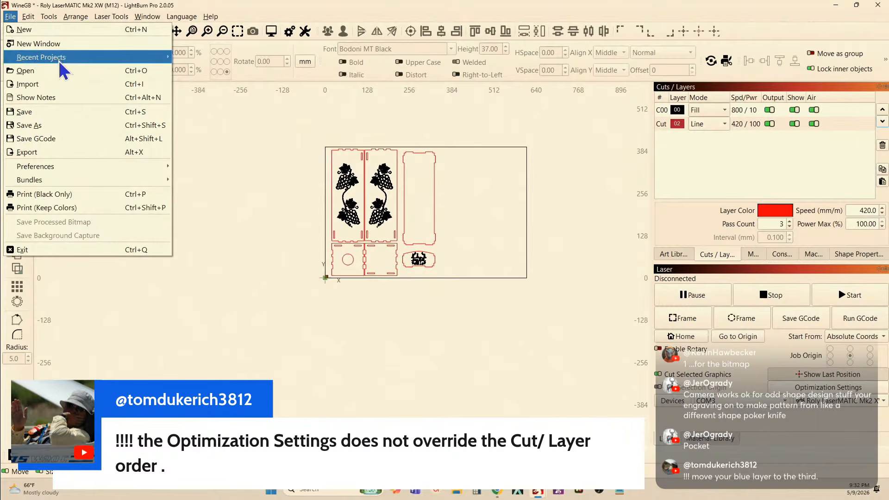
mouse_move(58, 60)
click(306, 58)
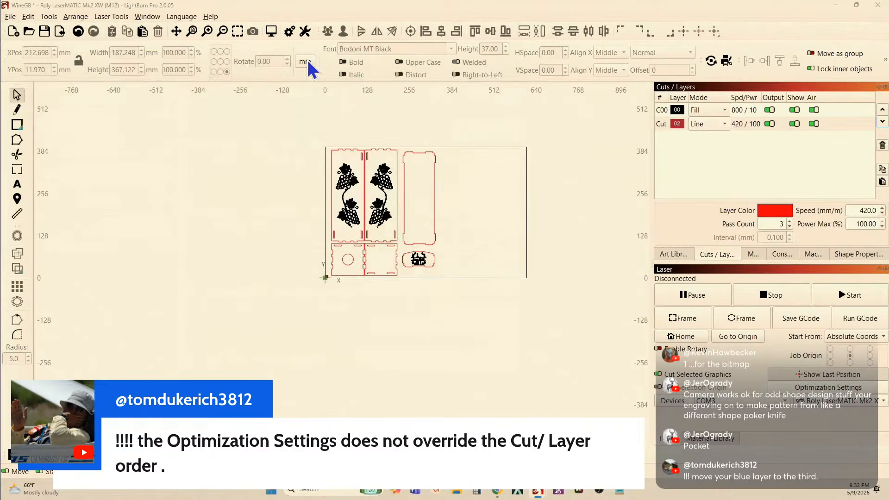
click(461, 258)
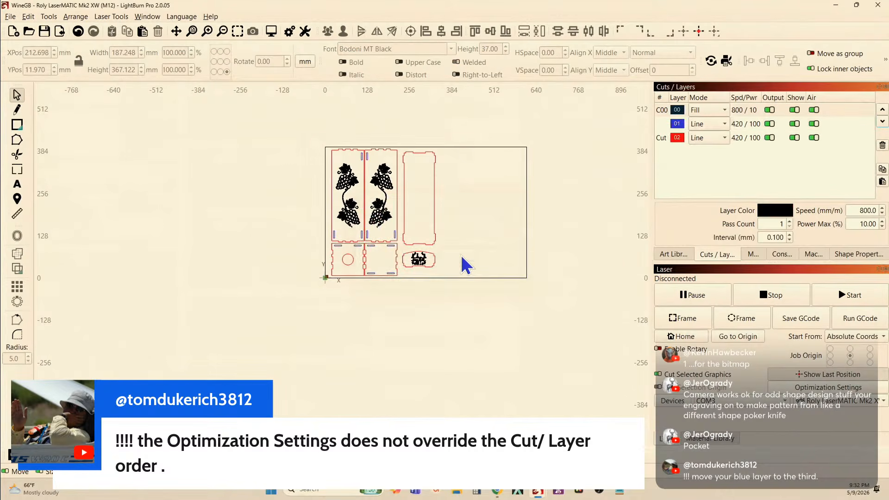
Move the blue 01 line layer below the red 02 Cut layer in the layer order
click(675, 124)
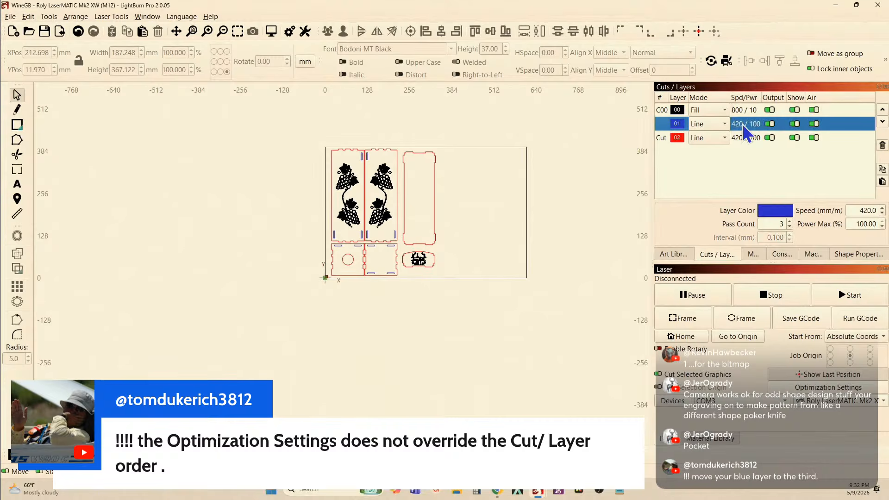
click(882, 121)
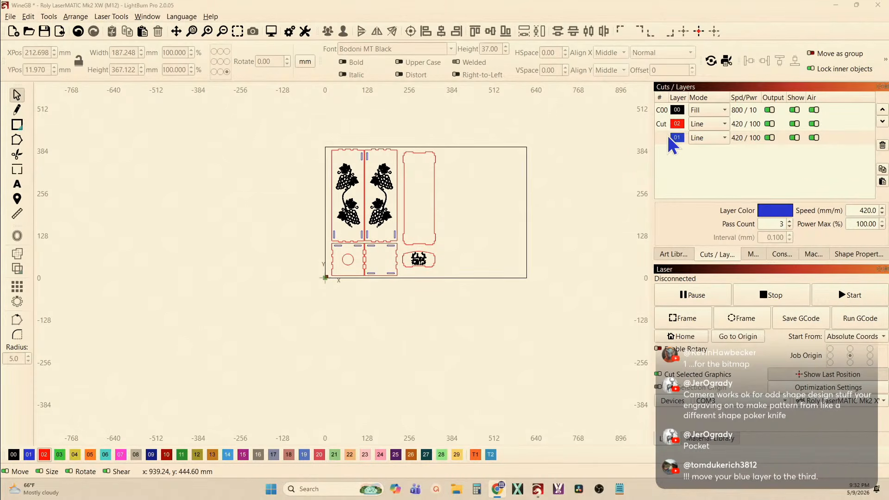
Select all the wine box parts, preview the job, and scrub the playback backward and forward to examine the cutting order
scroll(362, 172, up, 5)
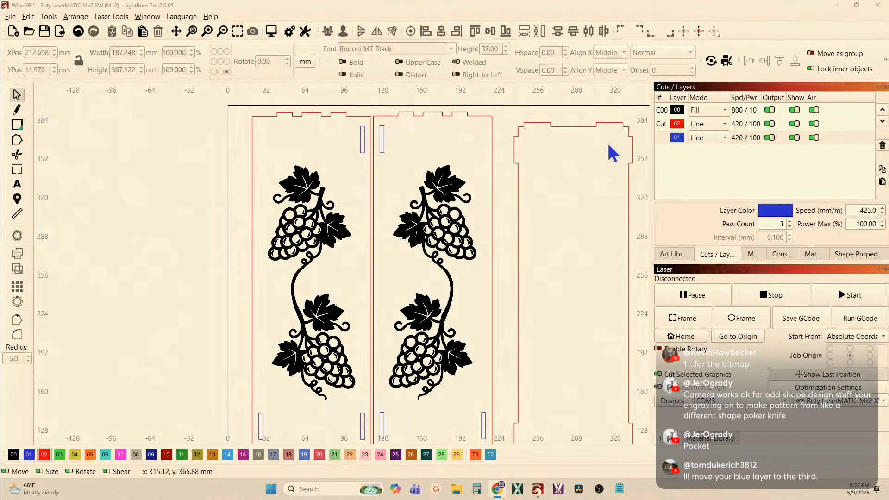
scroll(608, 150, down, 2)
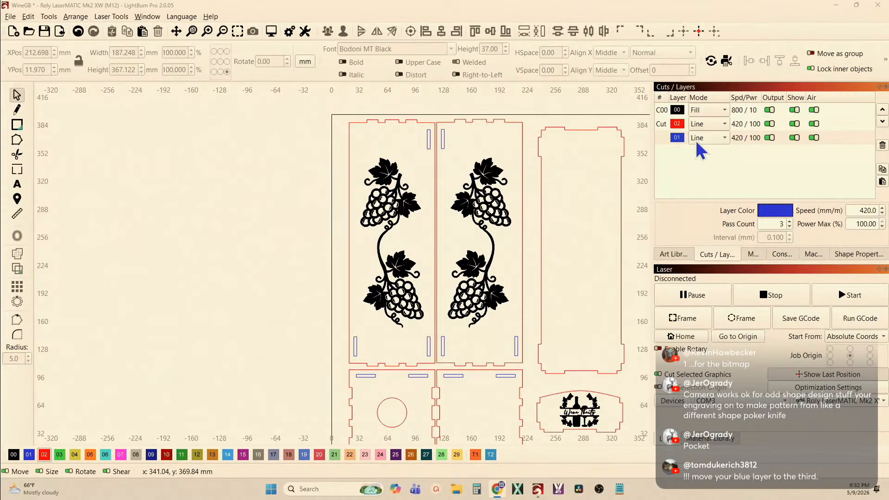
scroll(553, 154, down, 2)
drag(406, 112, 650, 351)
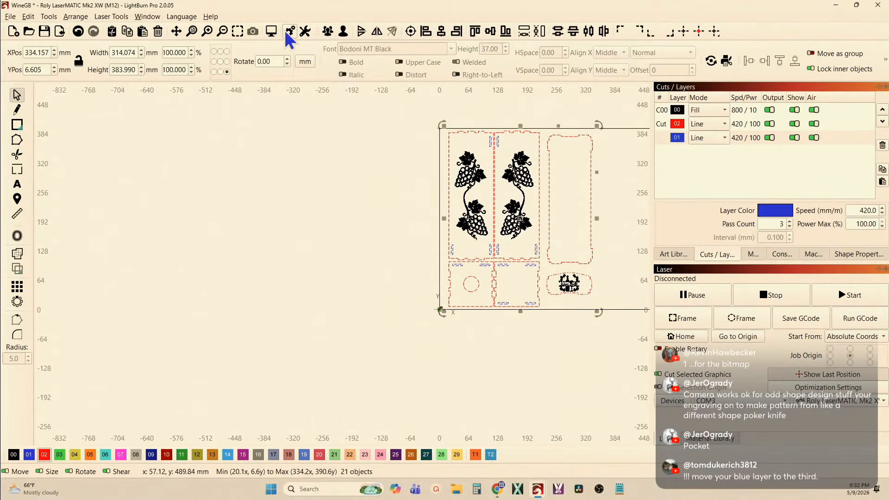
click(271, 32)
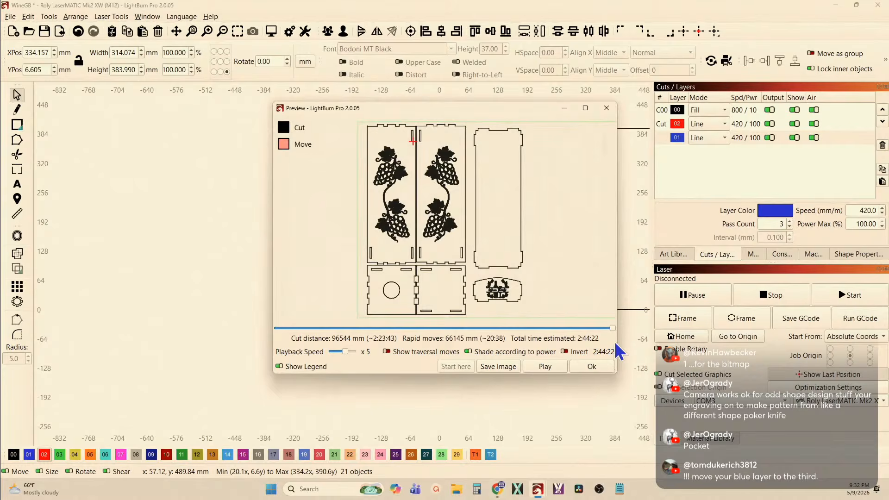
drag(613, 331, 355, 318)
drag(363, 320, 620, 329)
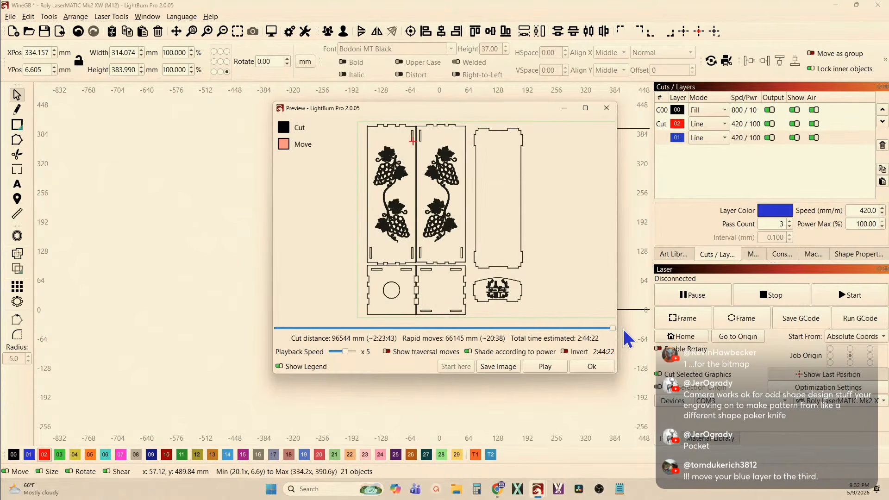